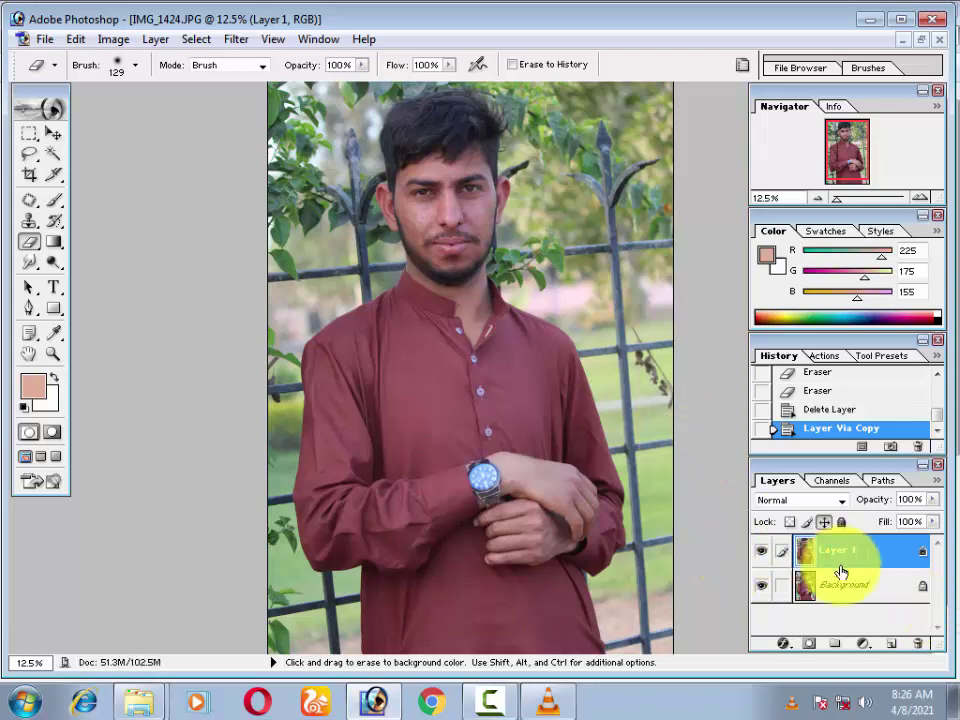
Step: Duplicate Layer 1, delete the copy, and switch to the Move tool
left_click_drag(851, 586, 894, 642)
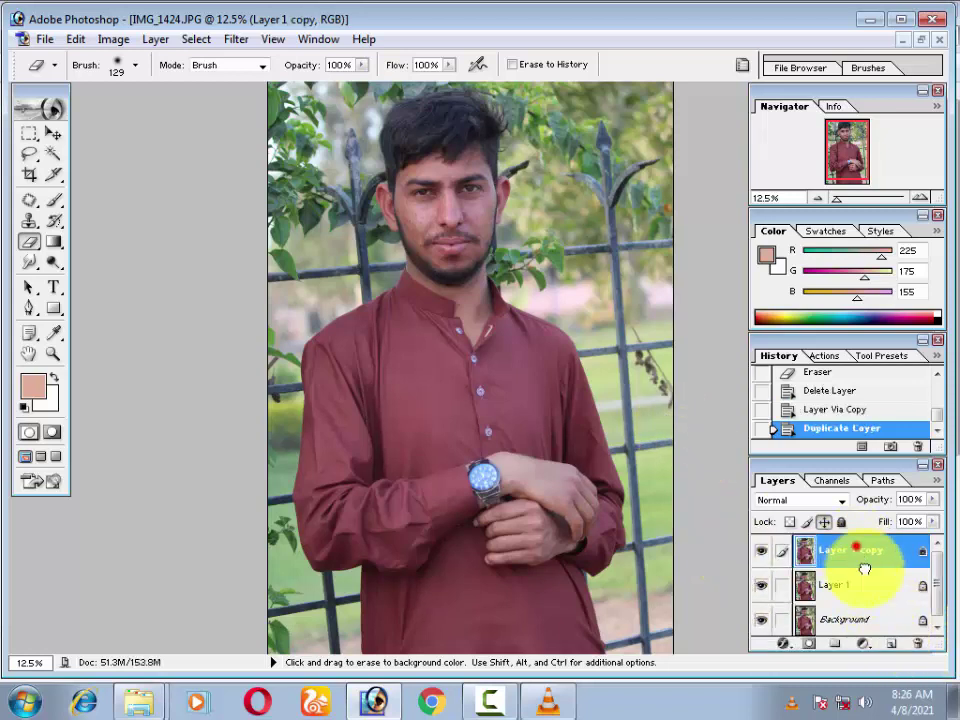
left_click_drag(864, 568, 917, 643)
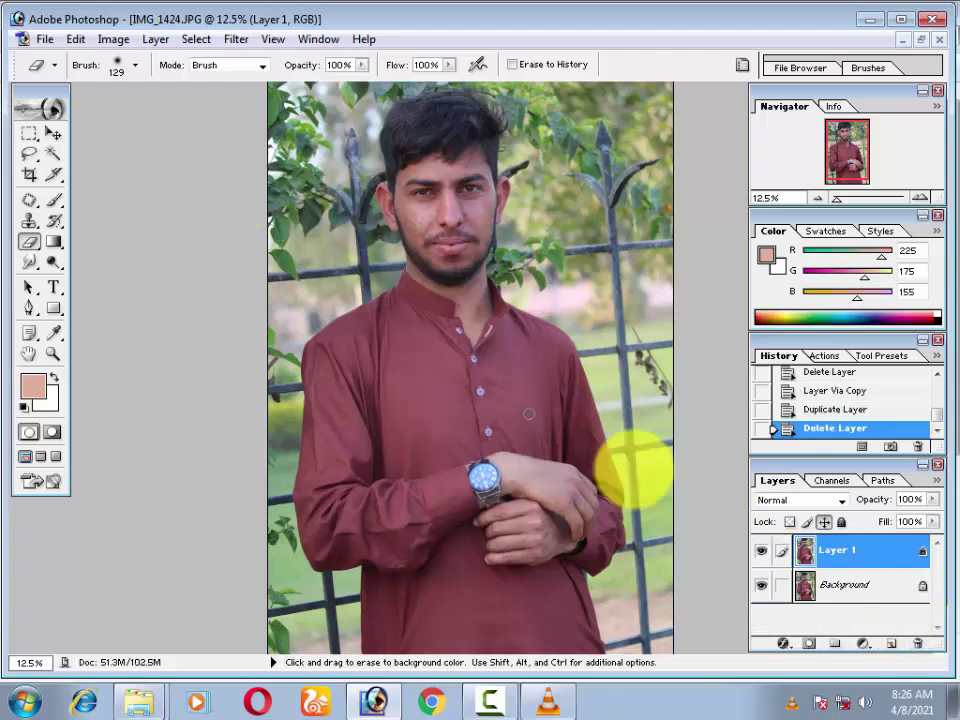
left_click(52, 135)
Step: Zoom in on the face, pan to it, then zoom back out one step
key("ctrl+plus")
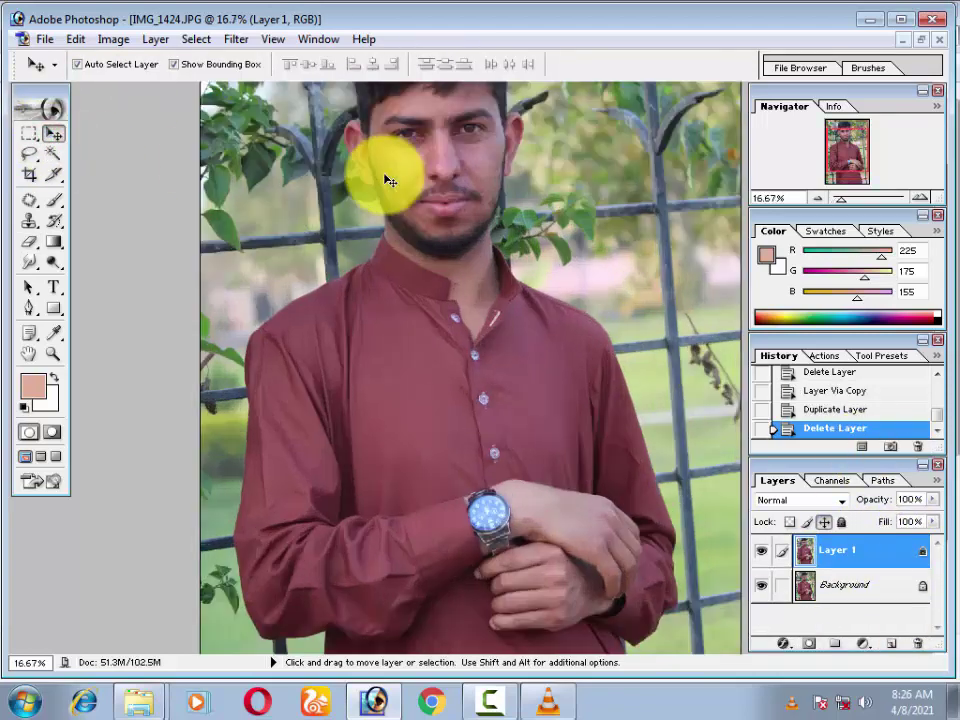
key("ctrl+plus")
key("ctrl+plus")
left_click_drag(405, 176, 408, 622)
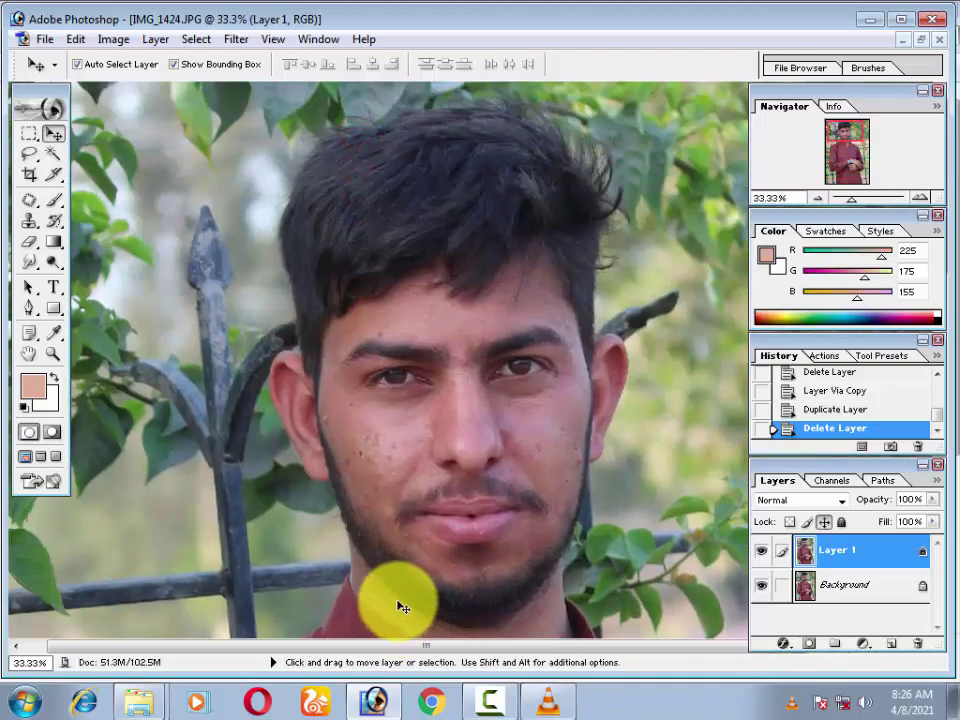
key("ctrl+minus")
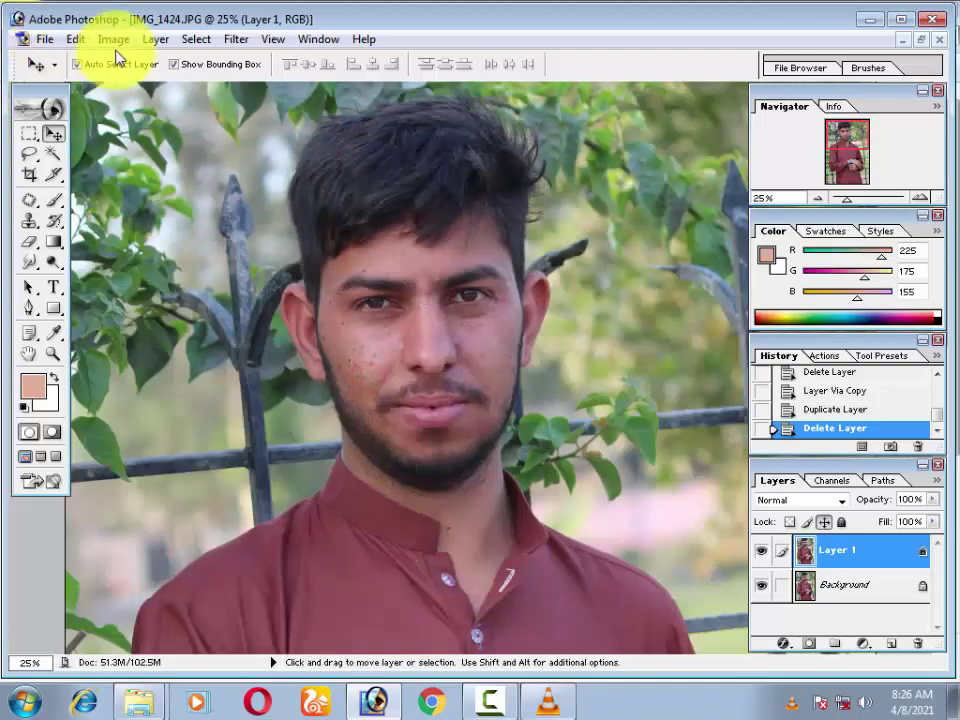
left_click(110, 38)
mouse_move(156, 89)
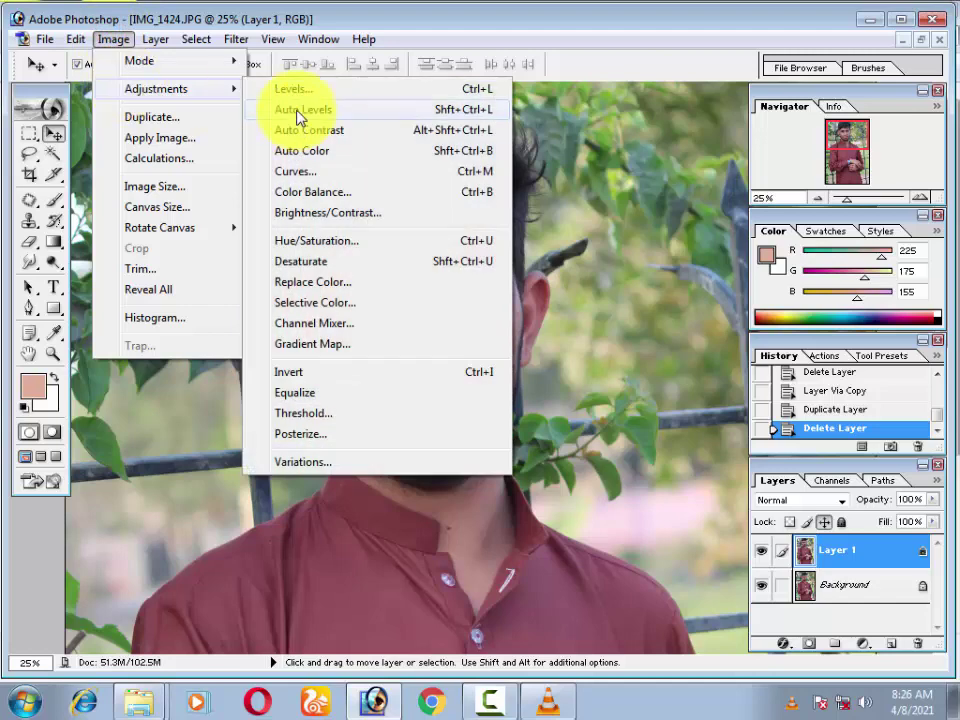
Step: Apply Levels to Layer 1 with input levels 12, 1.09 and 248
left_click(296, 89)
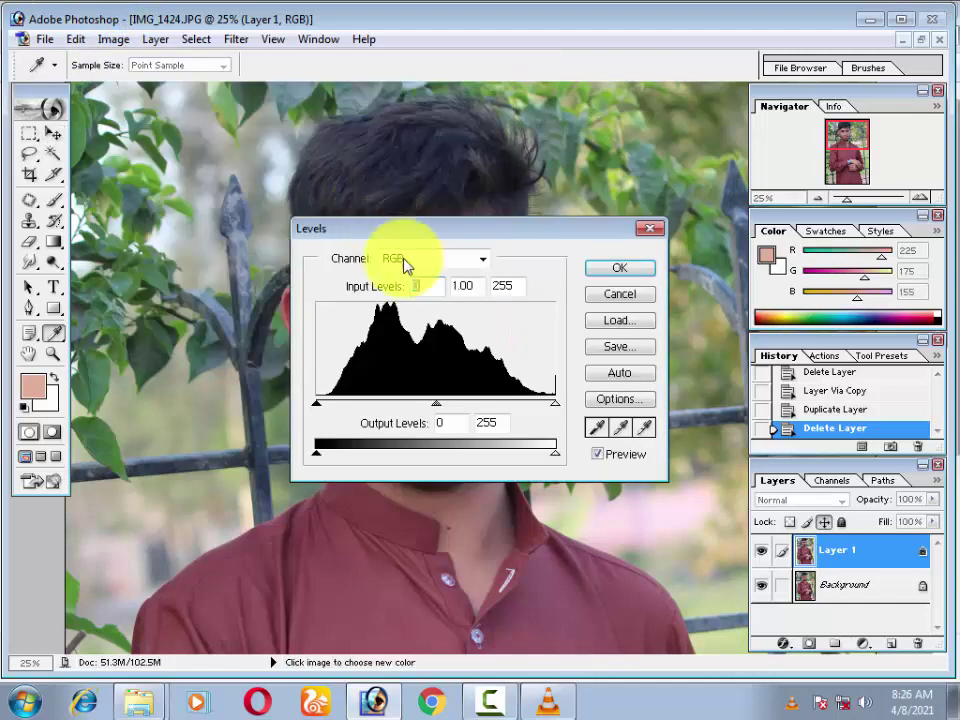
left_click_drag(420, 247, 736, 338)
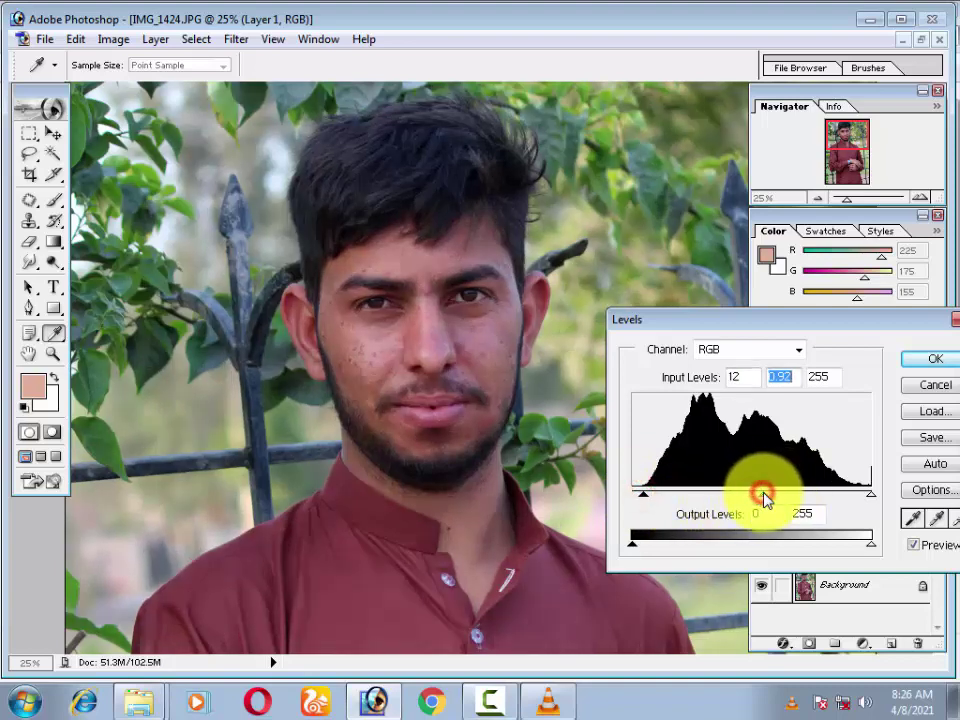
left_click_drag(755, 492, 750, 492)
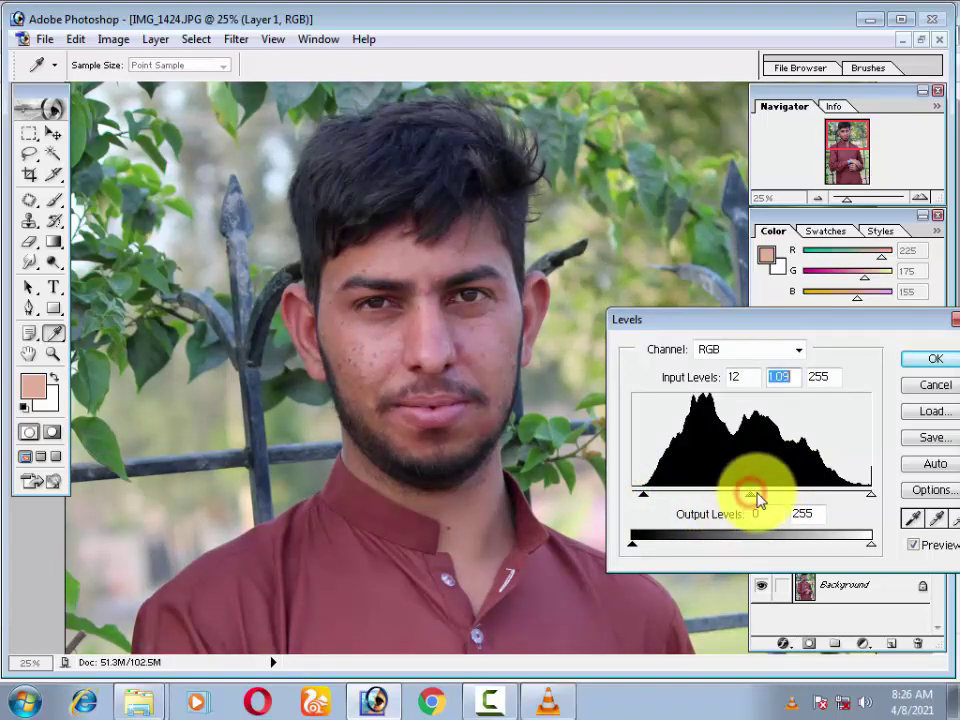
left_click(930, 359)
left_click(155, 41)
mouse_move(156, 89)
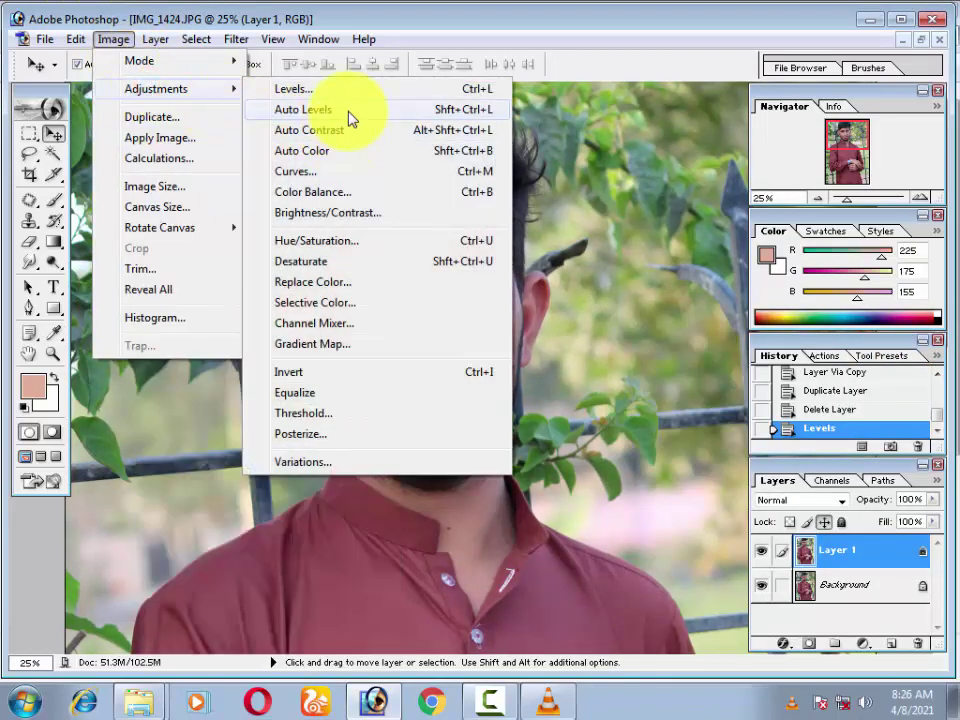
Step: Apply Auto Levels and Auto Contrast to Layer 1, toggling its visibility to compare
left_click(350, 118)
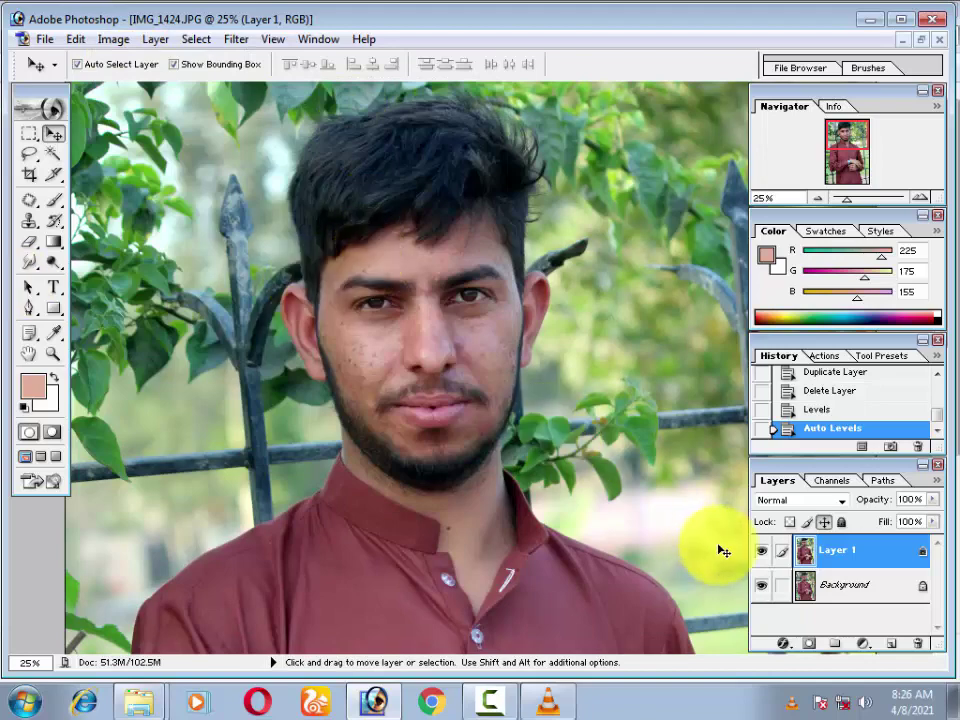
left_click(762, 551)
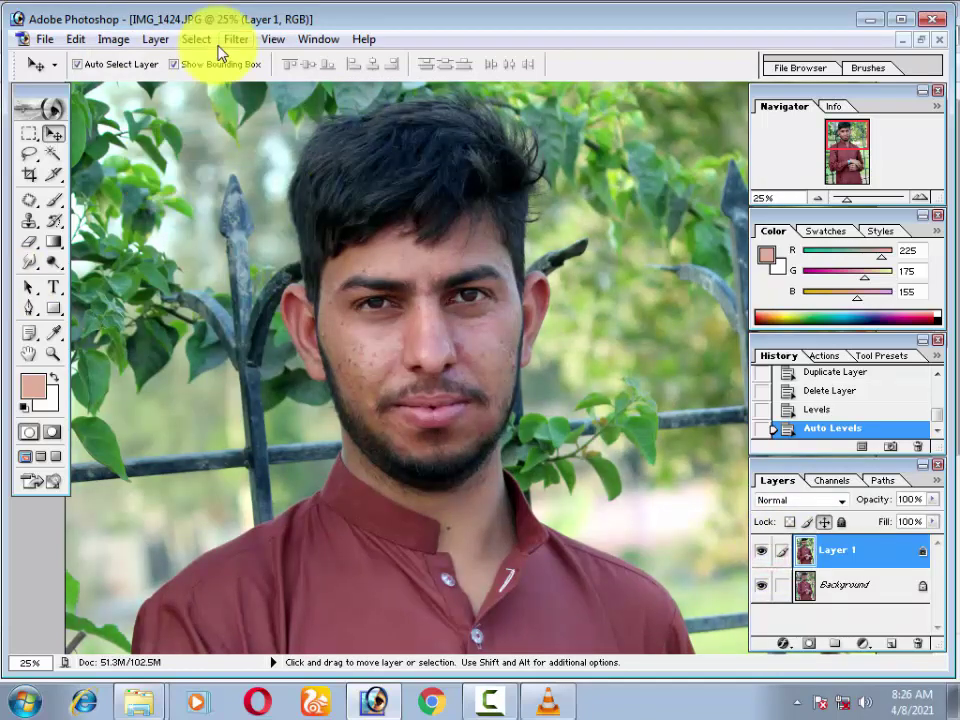
left_click(155, 40)
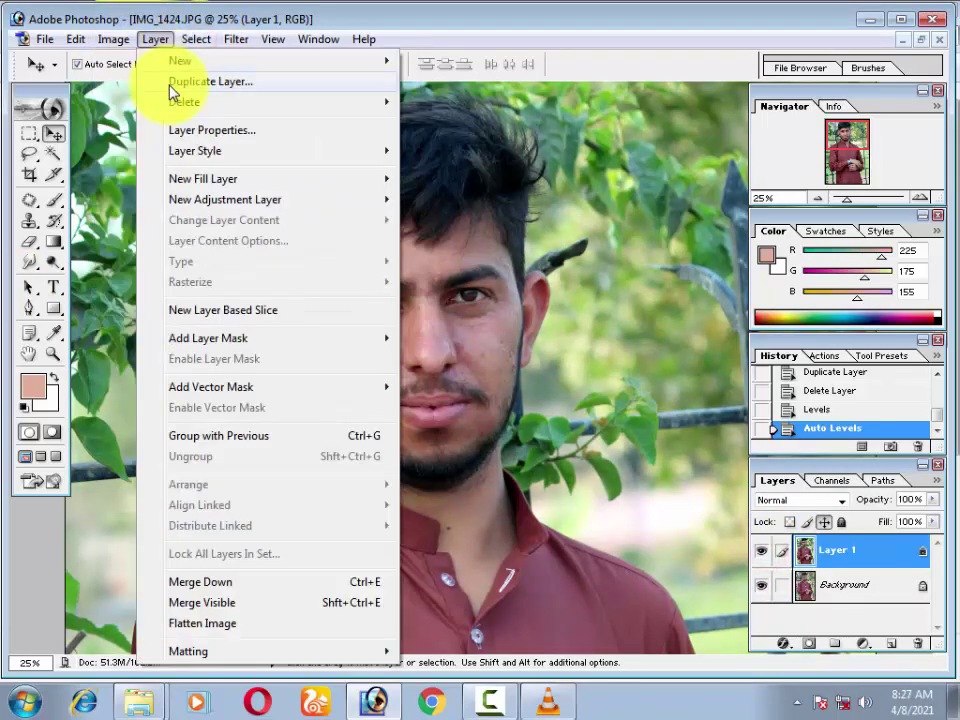
mouse_move(156, 89)
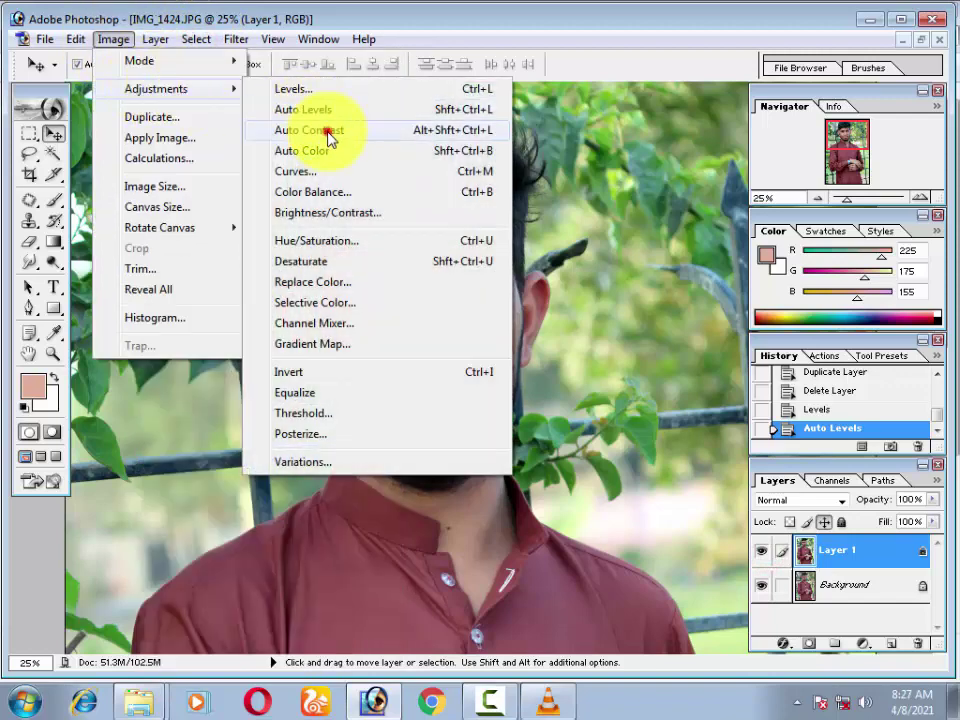
left_click(329, 137)
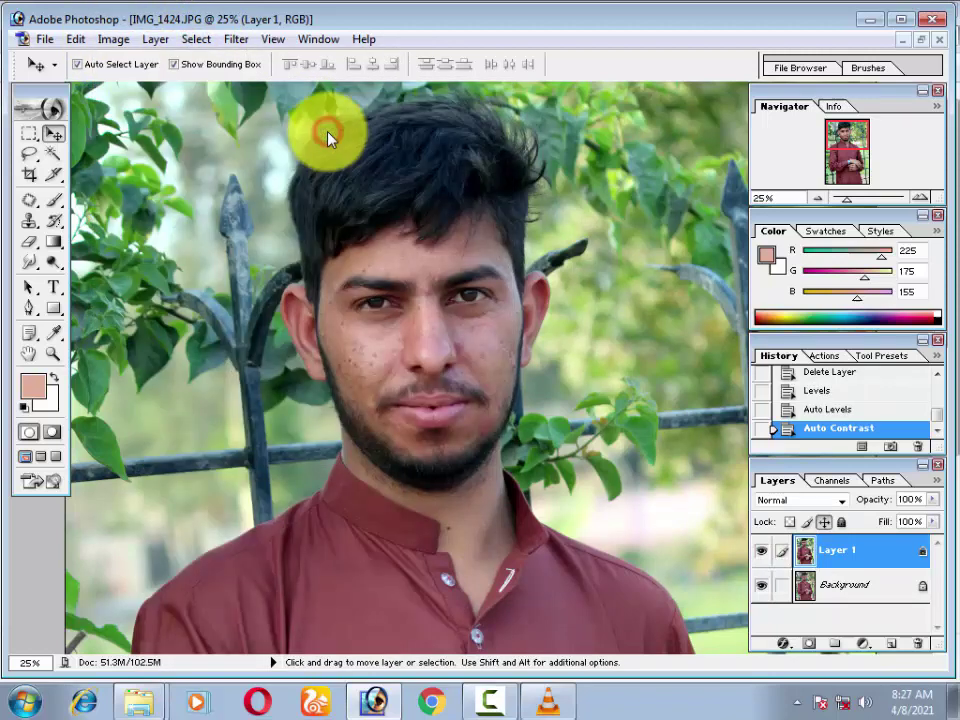
left_click(762, 551)
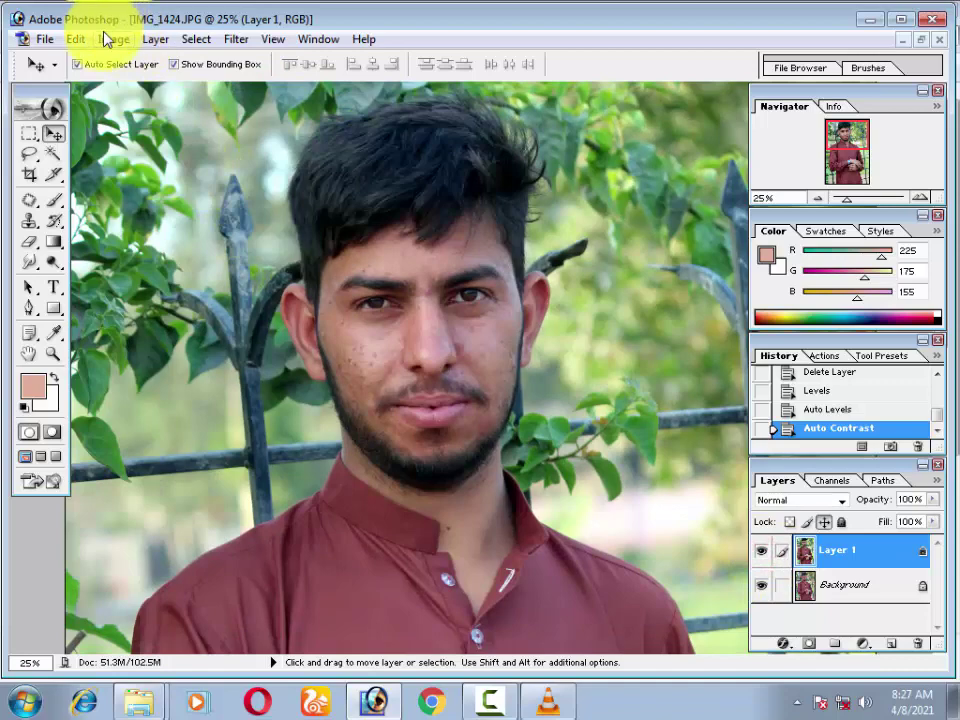
Step: Apply Auto Color to Layer 1 and compare with Layer 1 hidden and shown
left_click(113, 38)
left_click(348, 163)
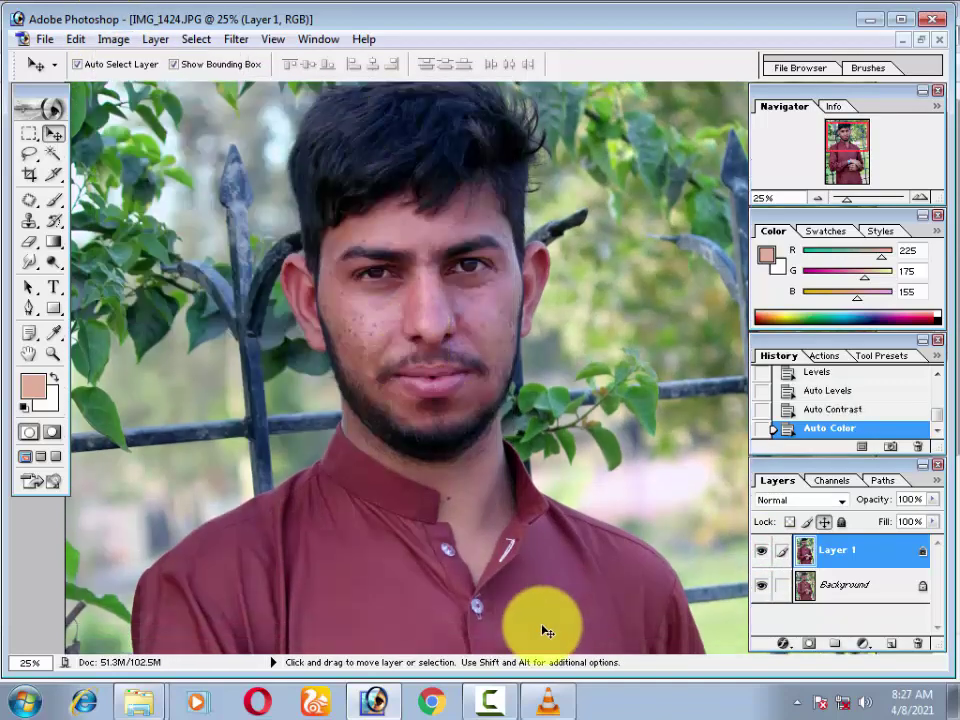
key("ctrl+minus")
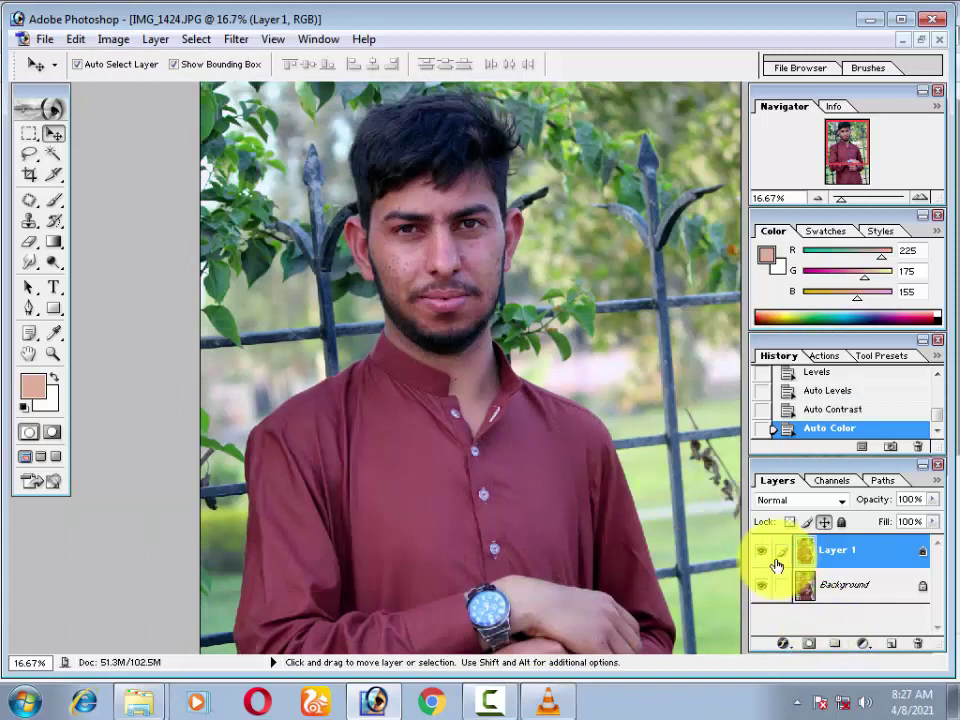
left_click(759, 553)
left_click(759, 553)
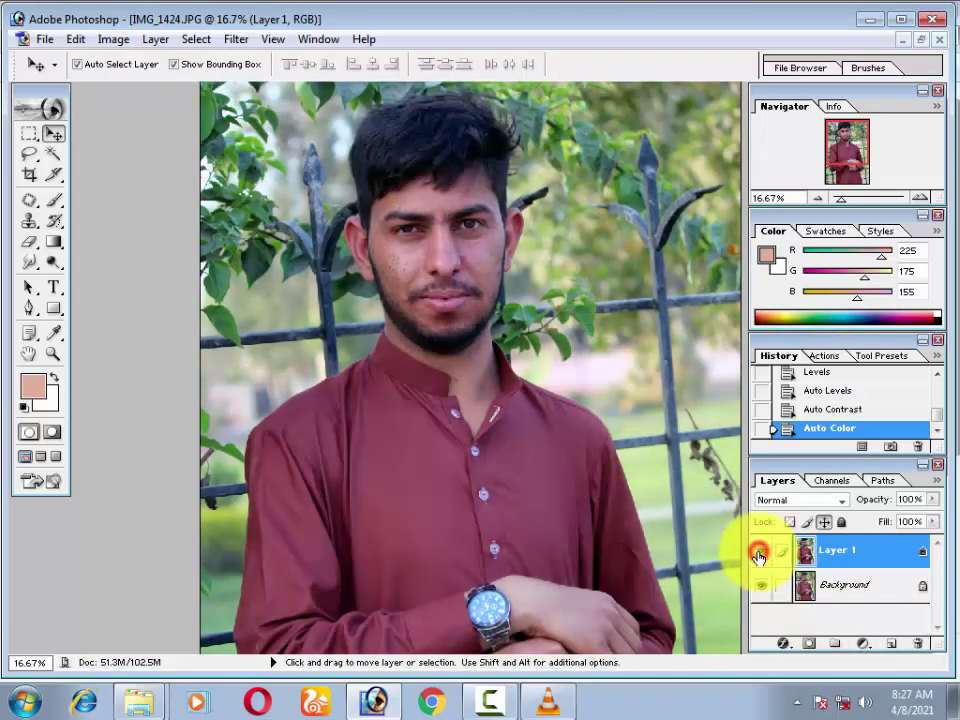
left_click(759, 553)
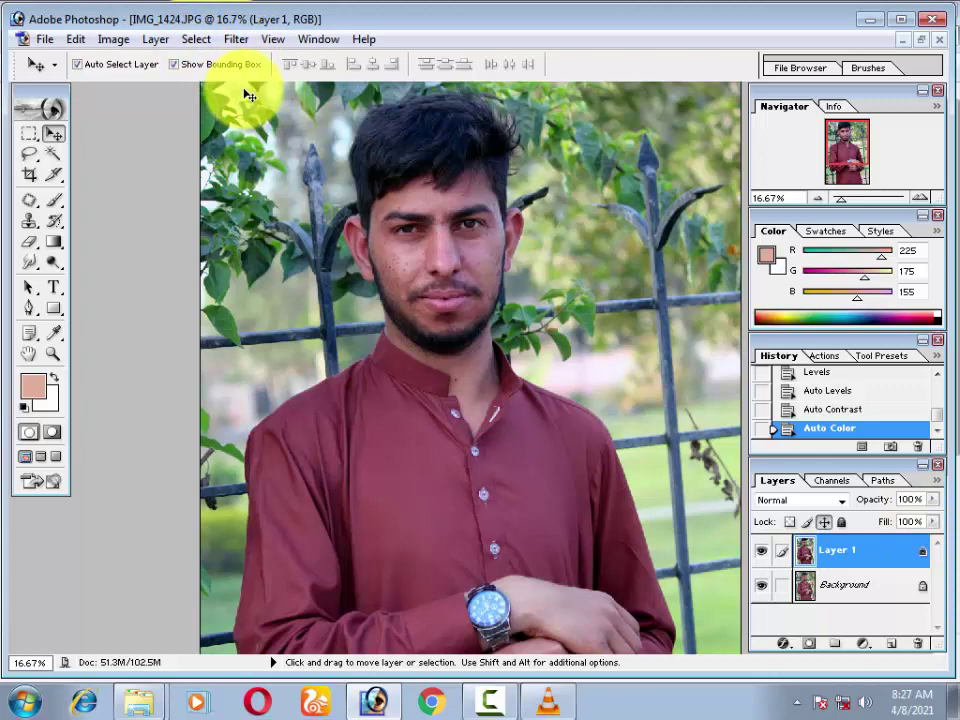
key("ctrl+b")
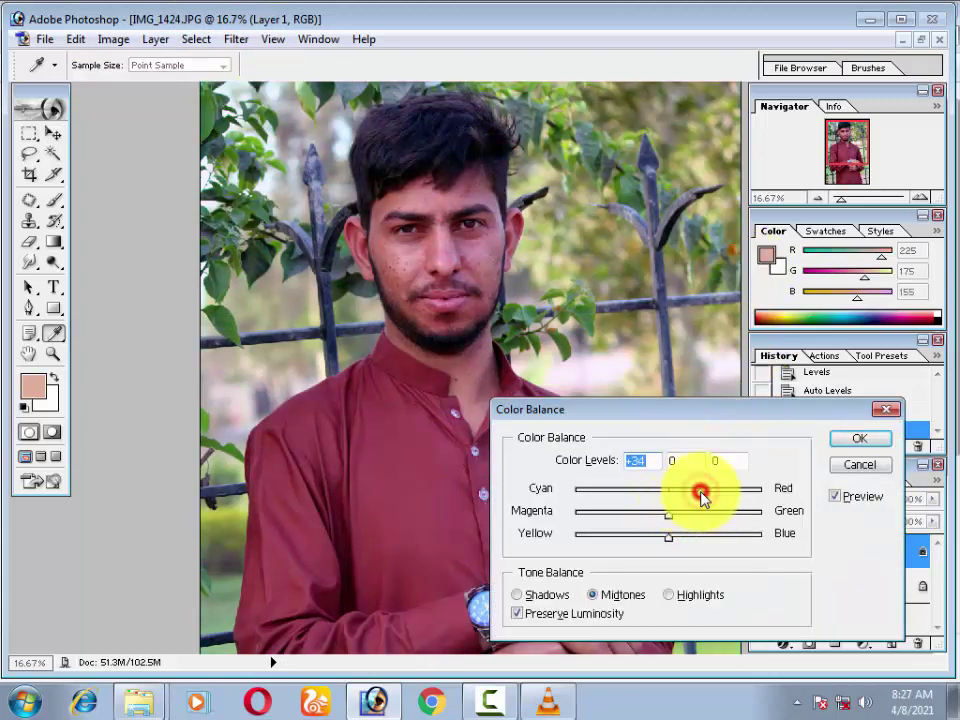
Step: Set the midtone Color Balance on Layer 1 to red +62 and green +25
mouse_move(708, 488)
left_mouse_down()
mouse_move(699, 517)
mouse_move(579, 528)
mouse_move(695, 541)
mouse_move(639, 565)
left_mouse_up()
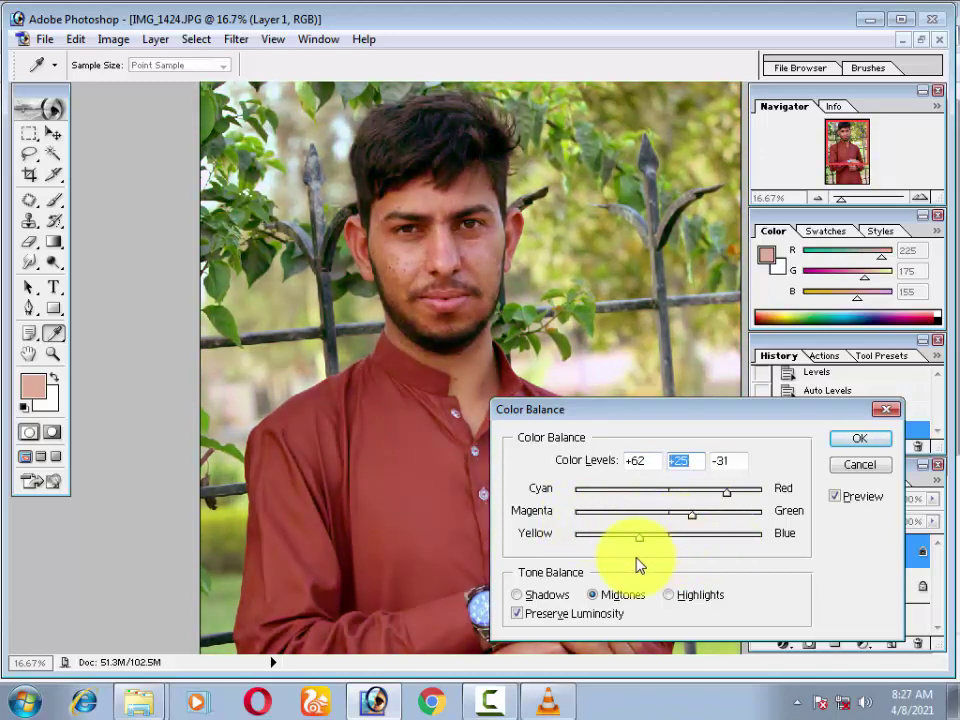
key("Tab")
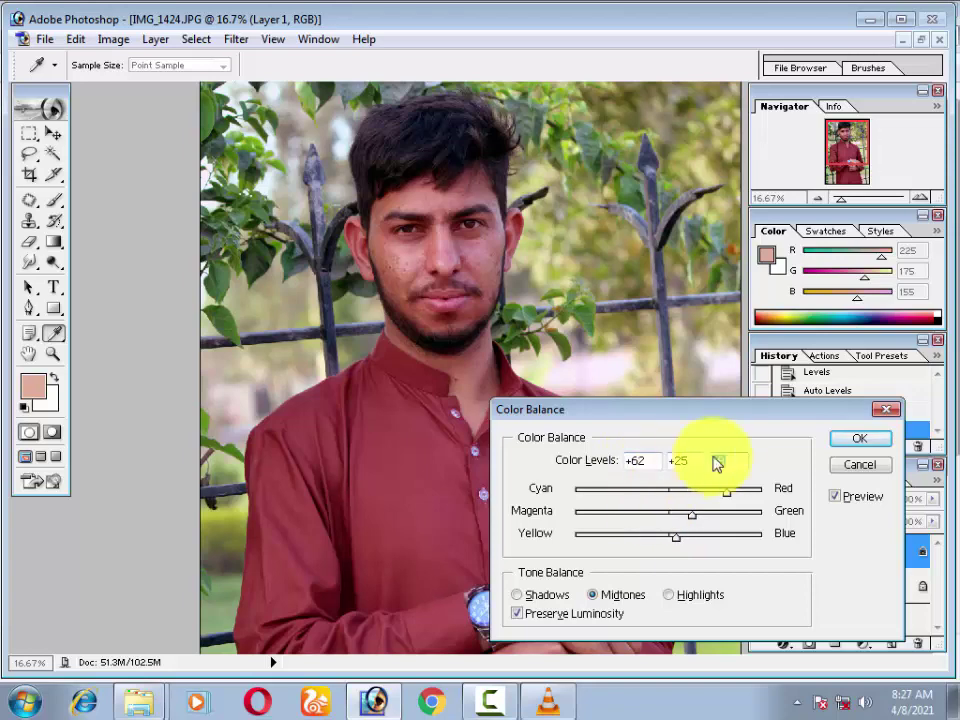
left_click(859, 440)
Step: In Hue/Saturation, shift the Yellows hue to -6 and raise their saturation
key("v")
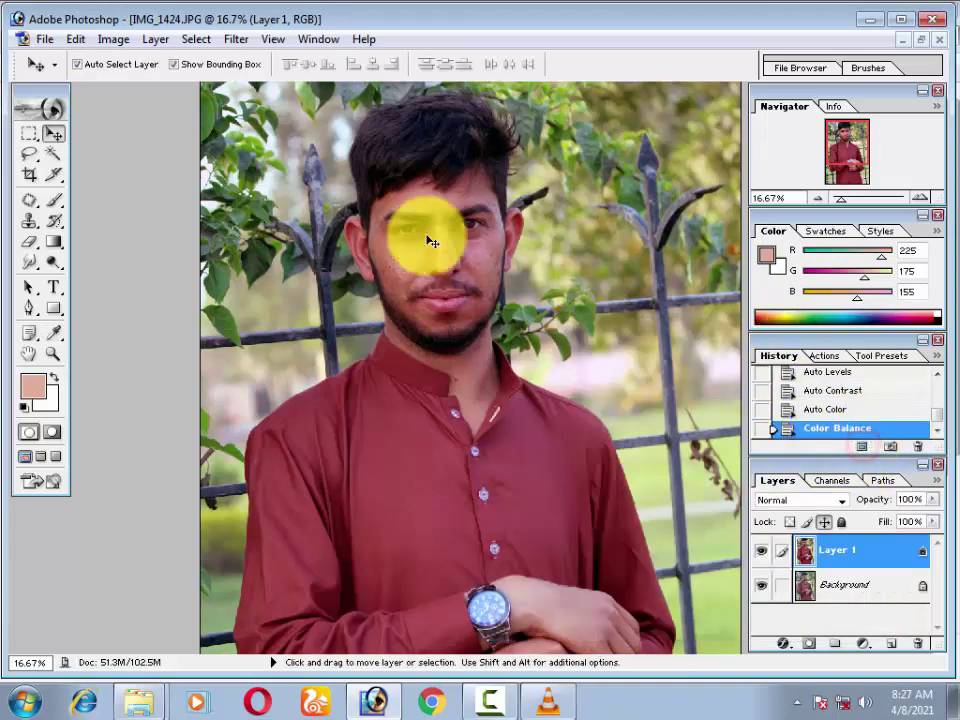
key("ctrl+u")
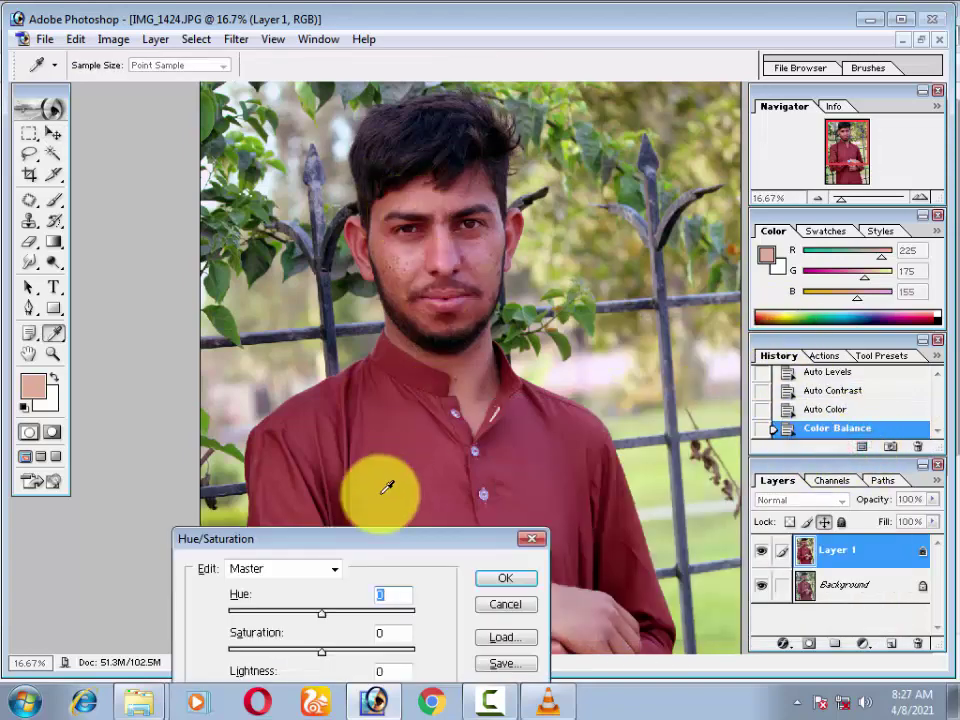
left_click_drag(354, 540, 786, 213)
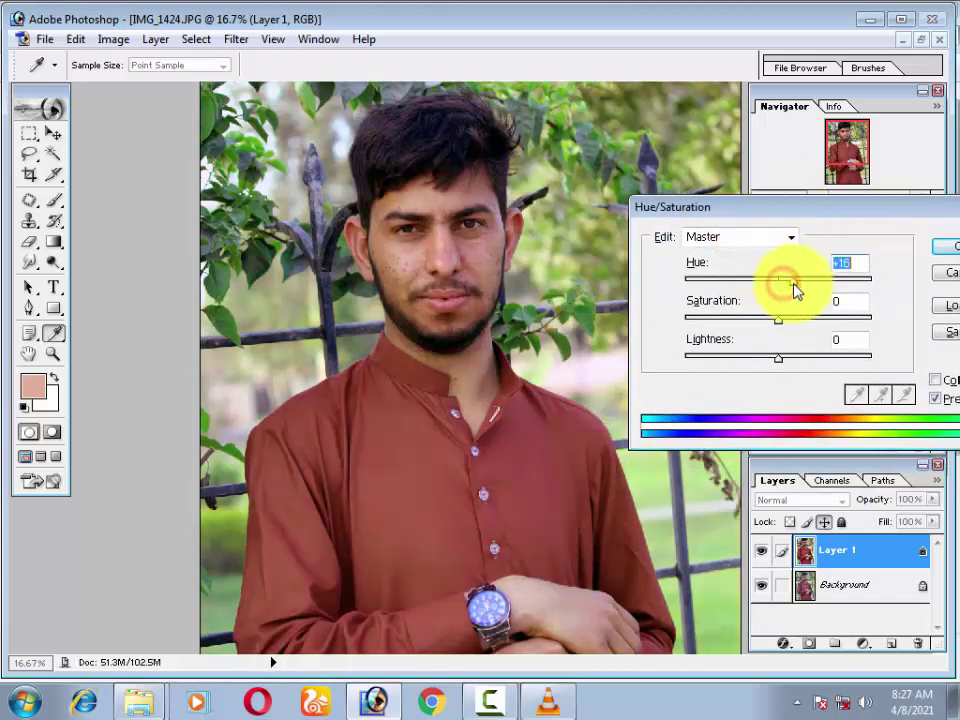
left_click_drag(790, 290, 784, 292)
left_click(786, 237)
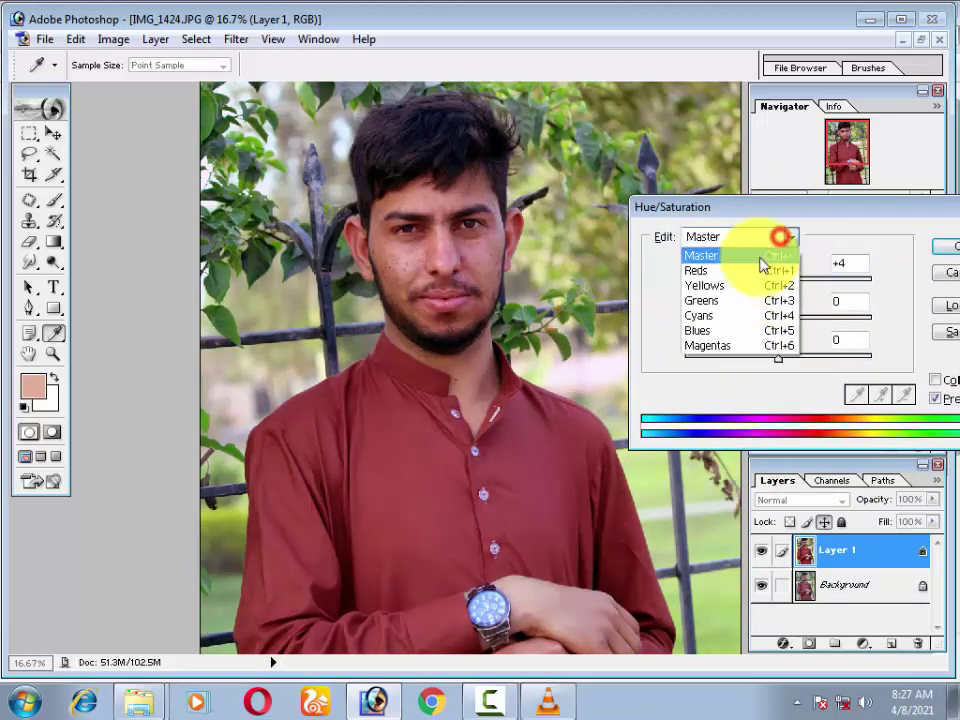
left_click(757, 284)
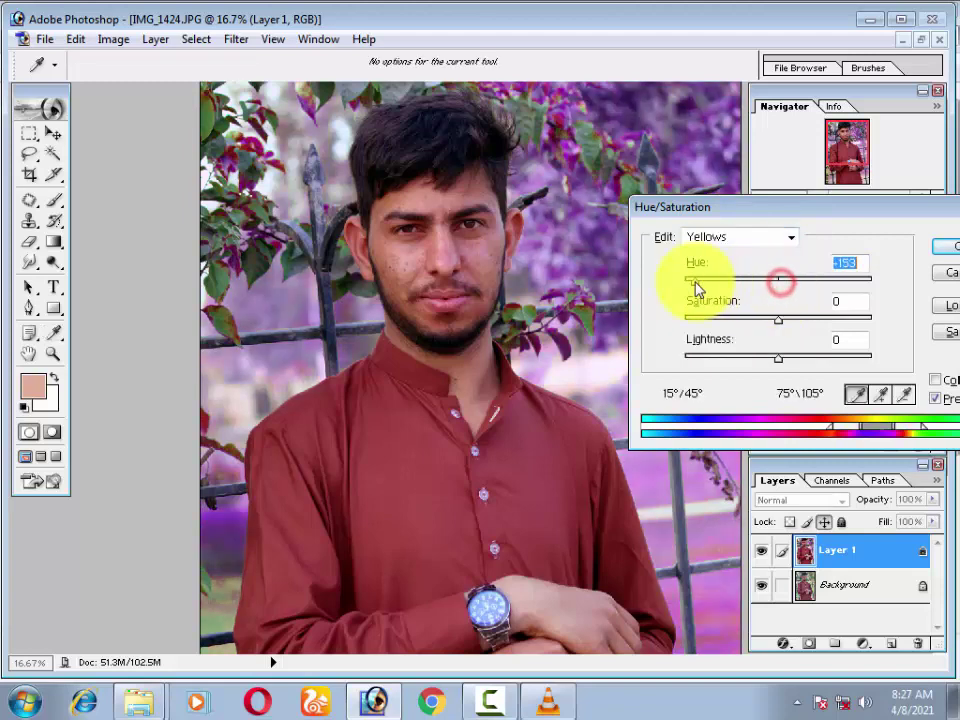
left_click_drag(781, 288, 777, 283)
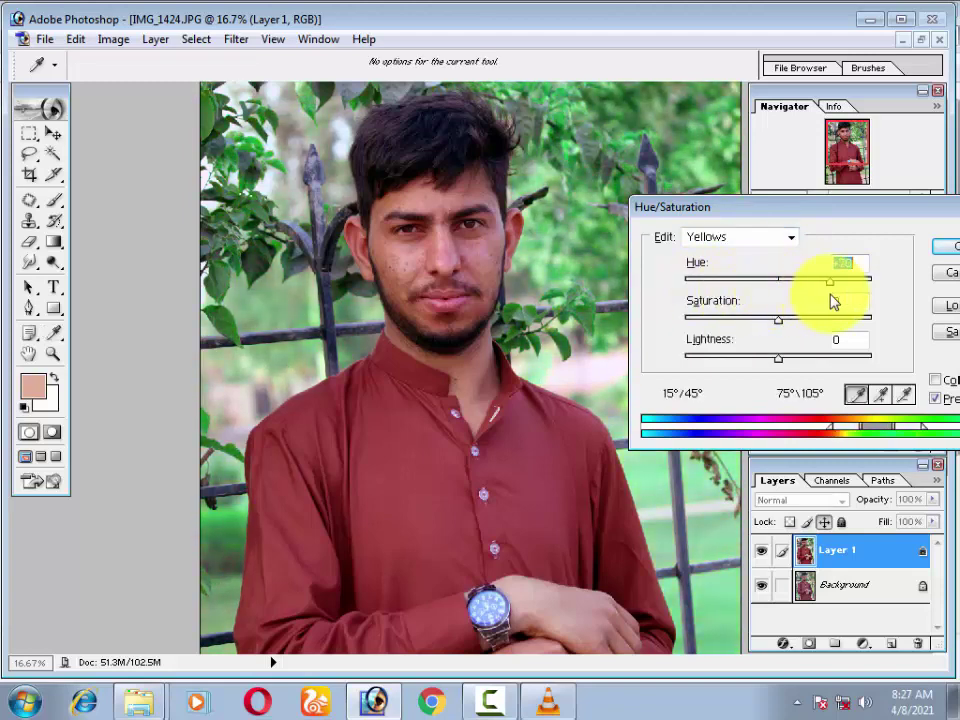
mouse_move(833, 301)
left_mouse_down()
mouse_move(874, 306)
mouse_move(851, 313)
left_mouse_up()
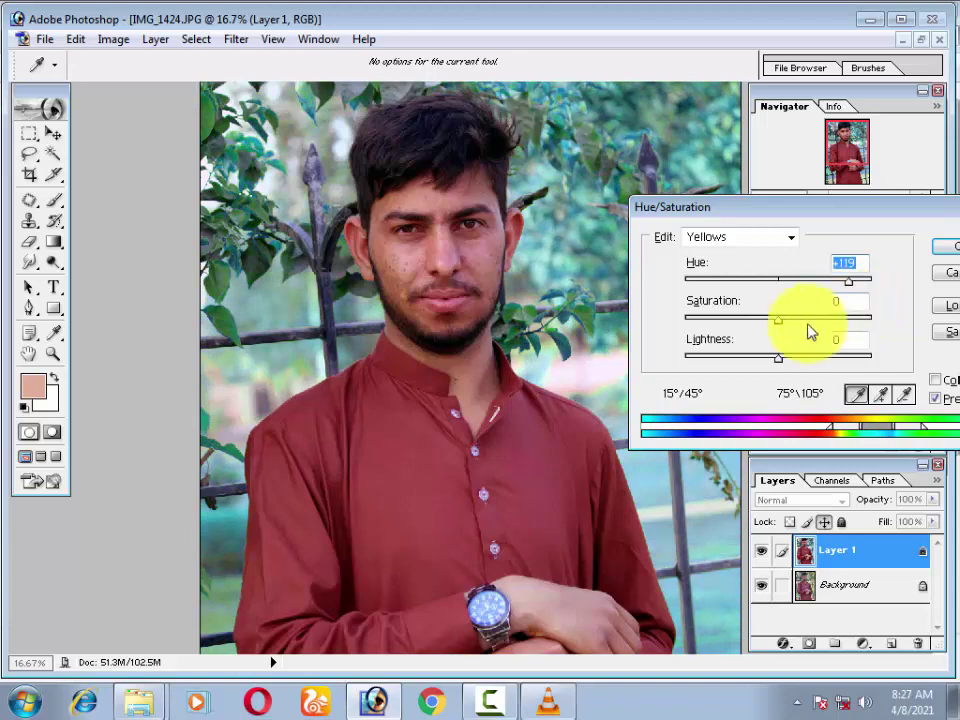
mouse_move(779, 320)
left_mouse_down()
mouse_move(868, 326)
mouse_move(778, 330)
left_mouse_up()
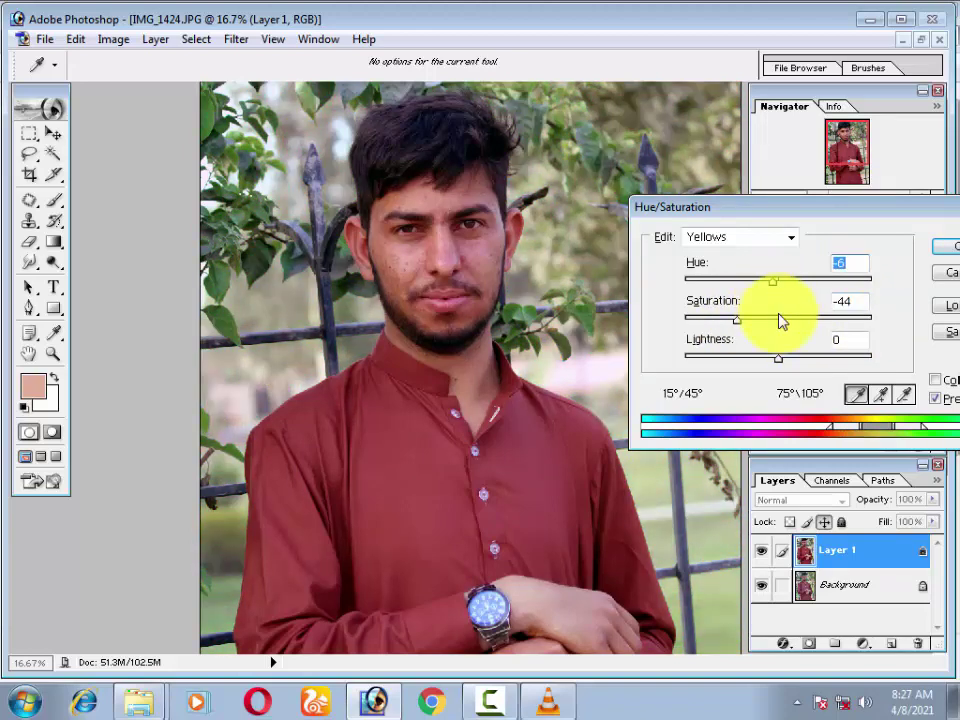
left_click_drag(781, 320, 795, 328)
Step: Shift the Greens hue to +18, increase their saturation, and apply the adjustment
left_click(772, 240)
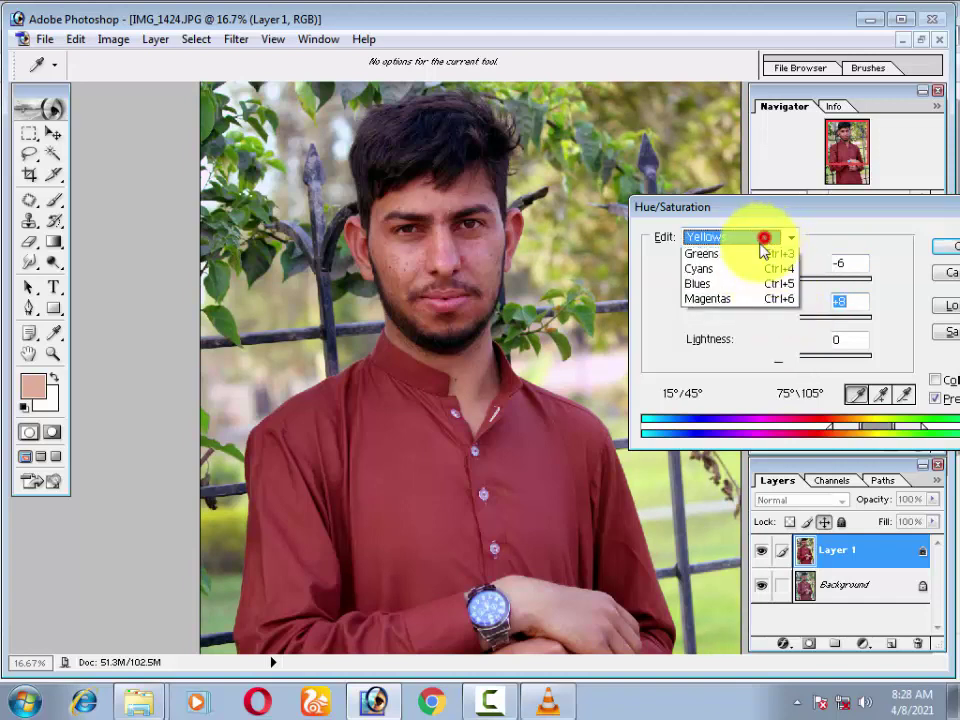
left_click(739, 302)
left_click_drag(769, 281, 829, 282)
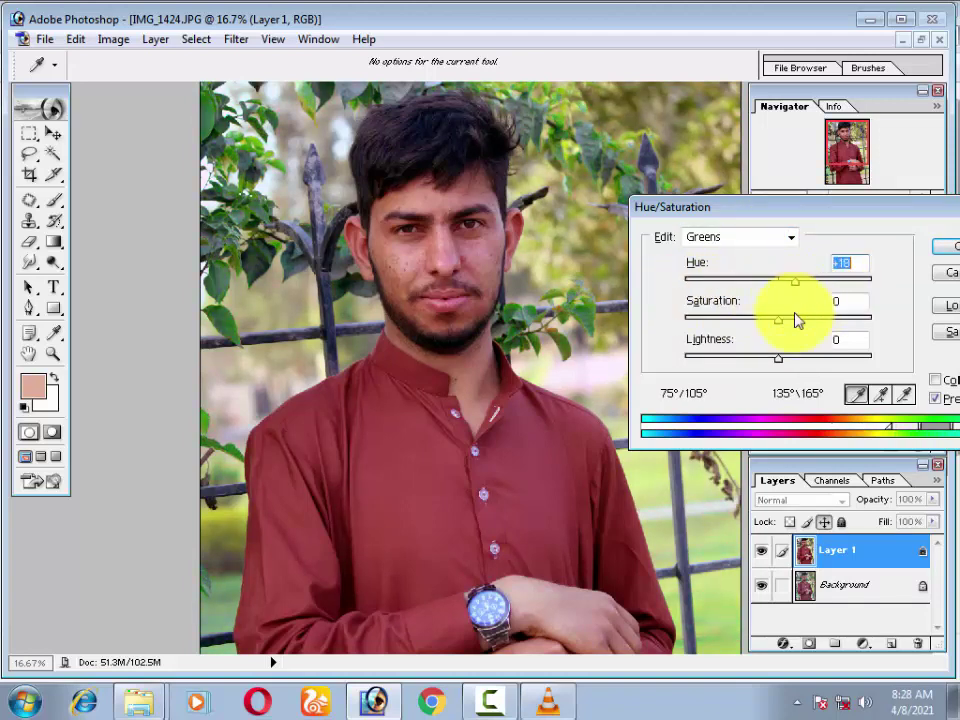
mouse_move(810, 325)
left_mouse_down()
mouse_move(845, 318)
mouse_move(820, 325)
left_mouse_up()
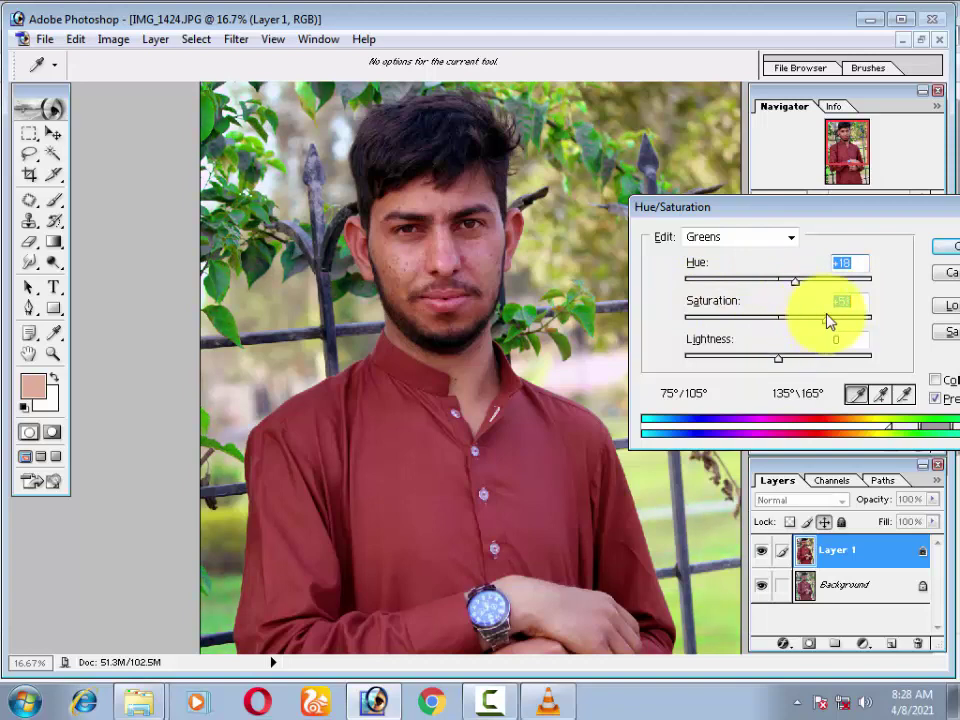
left_click(950, 246)
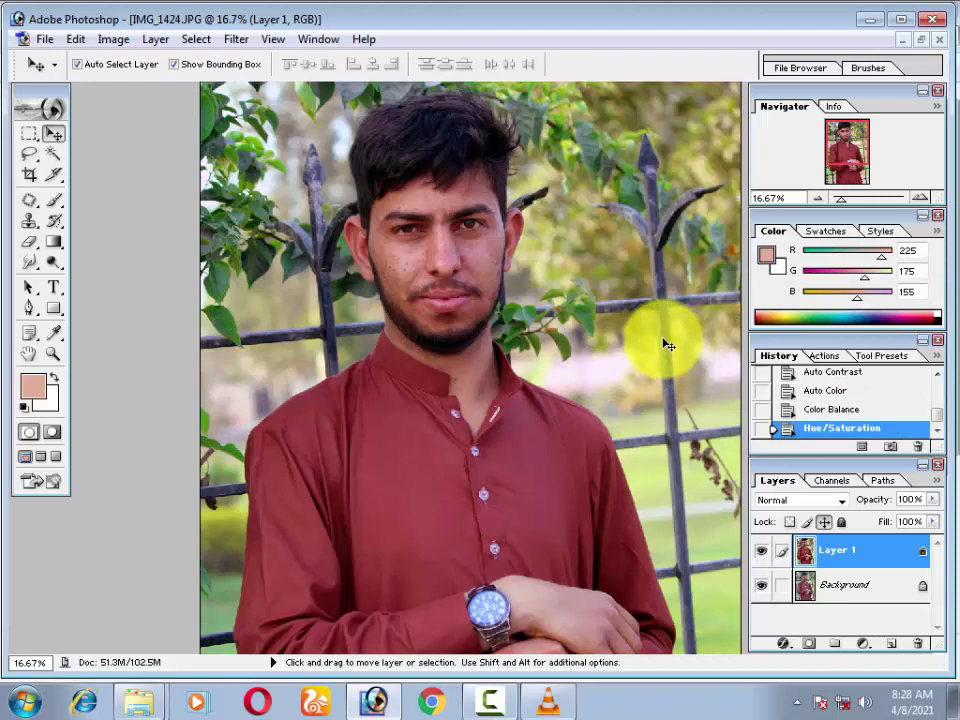
Step: Zoom in on the face and erase Layer 1 across the forehead
key("ctrl+plus")
key("ctrl+plus")
mouse_move(343, 176)
left_mouse_down()
mouse_move(315, 435)
mouse_move(340, 605)
left_mouse_up()
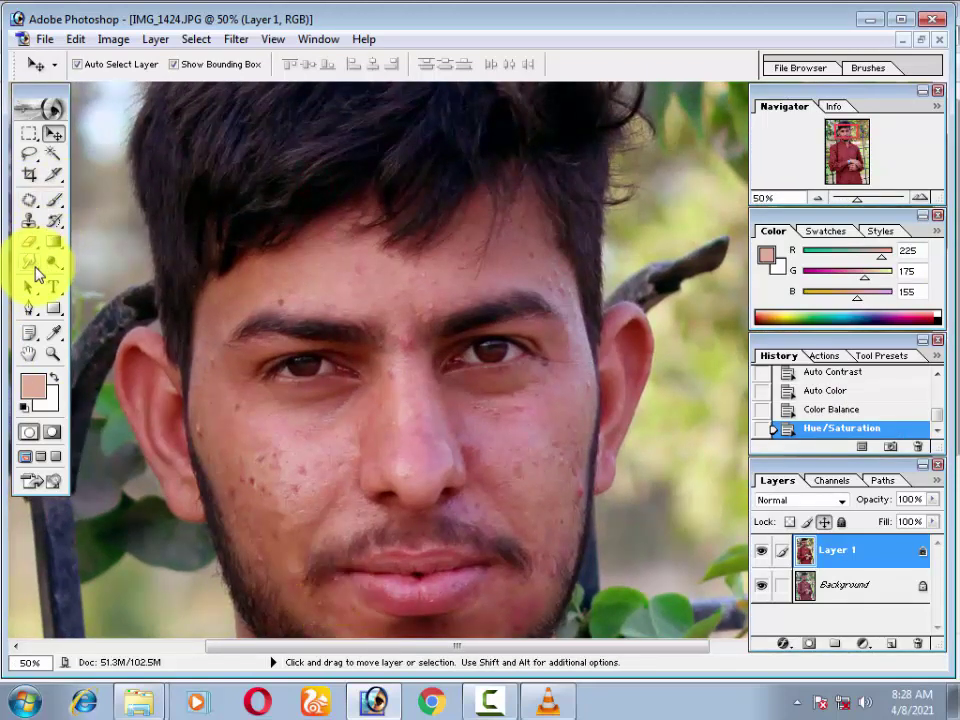
left_click_drag(203, 392, 246, 317)
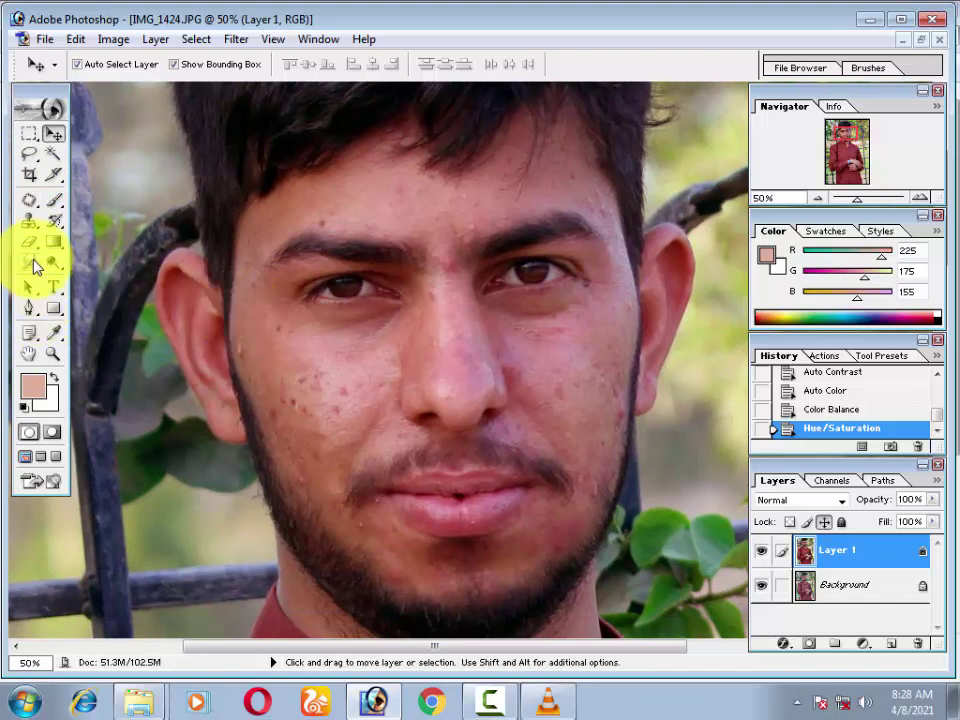
left_click(29, 241)
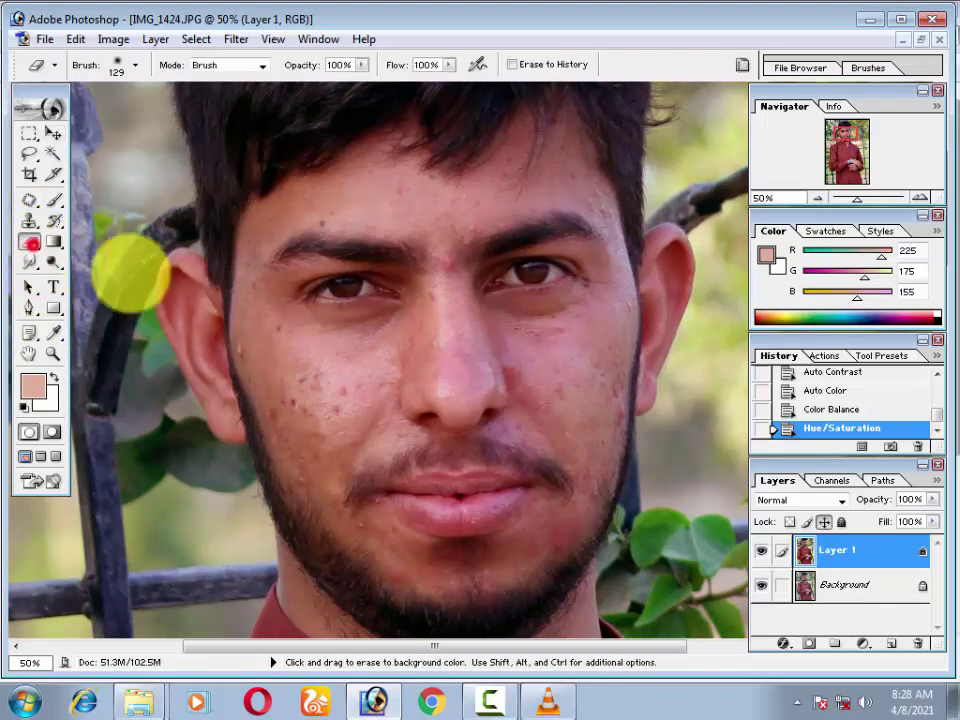
left_click(321, 212)
left_click(387, 176)
left_click(377, 154)
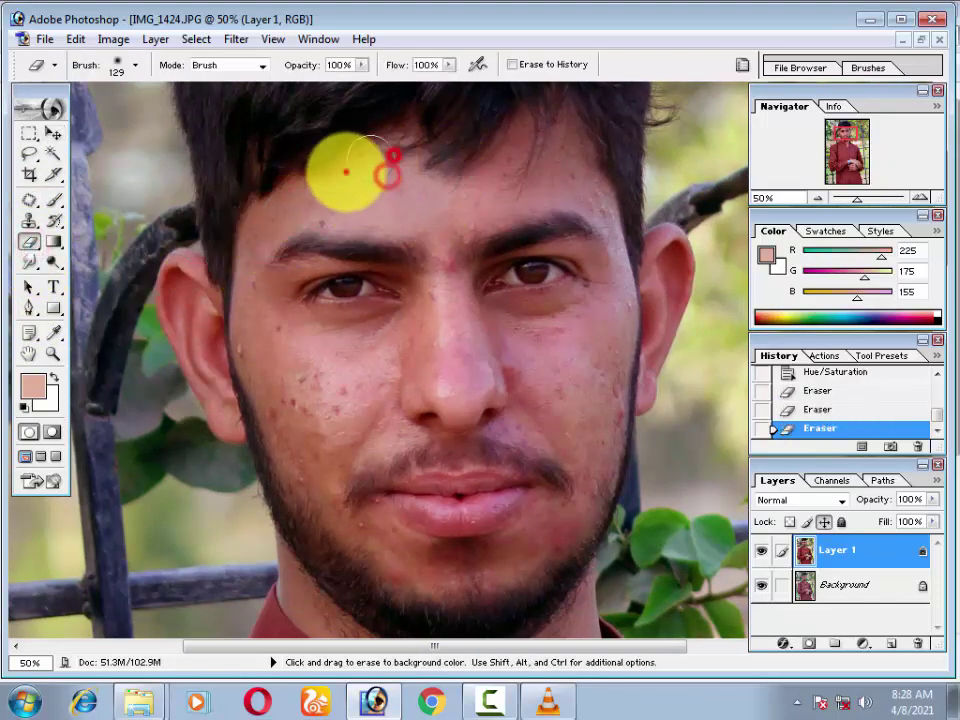
left_click(326, 180)
left_click(289, 223)
Step: Erase Layer 1 down the left cheek
left_click(322, 182)
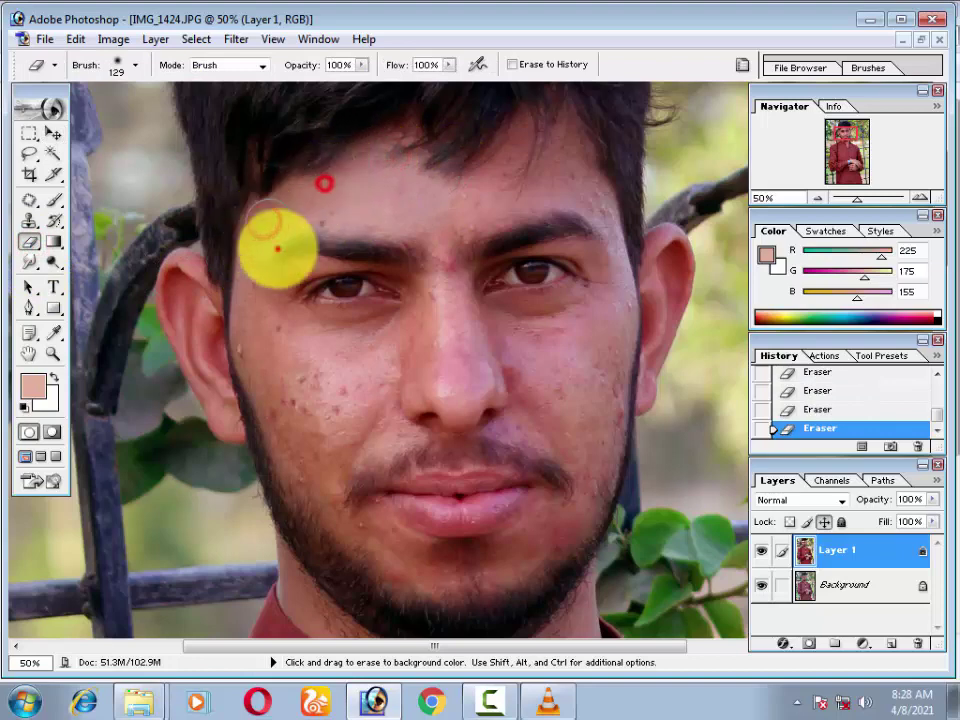
left_click(276, 250)
left_click(279, 268)
left_click(272, 306)
left_click(250, 321)
left_click(293, 299)
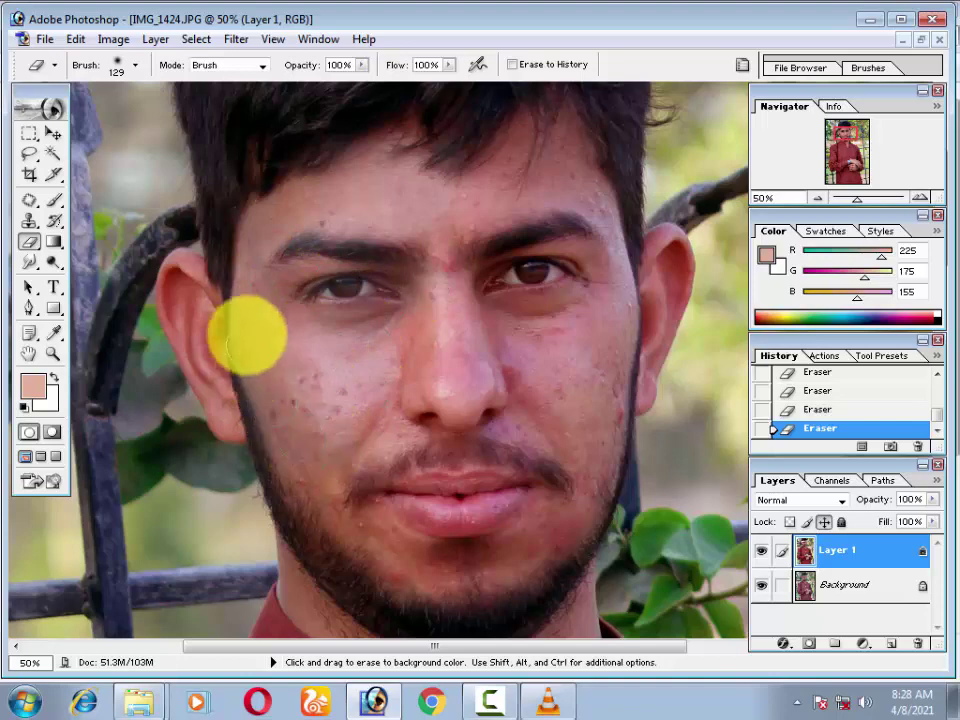
Step: Erase Layer 1 over the left ear, then pan to the chin and beard
left_click(222, 315)
left_click_drag(199, 287, 185, 287)
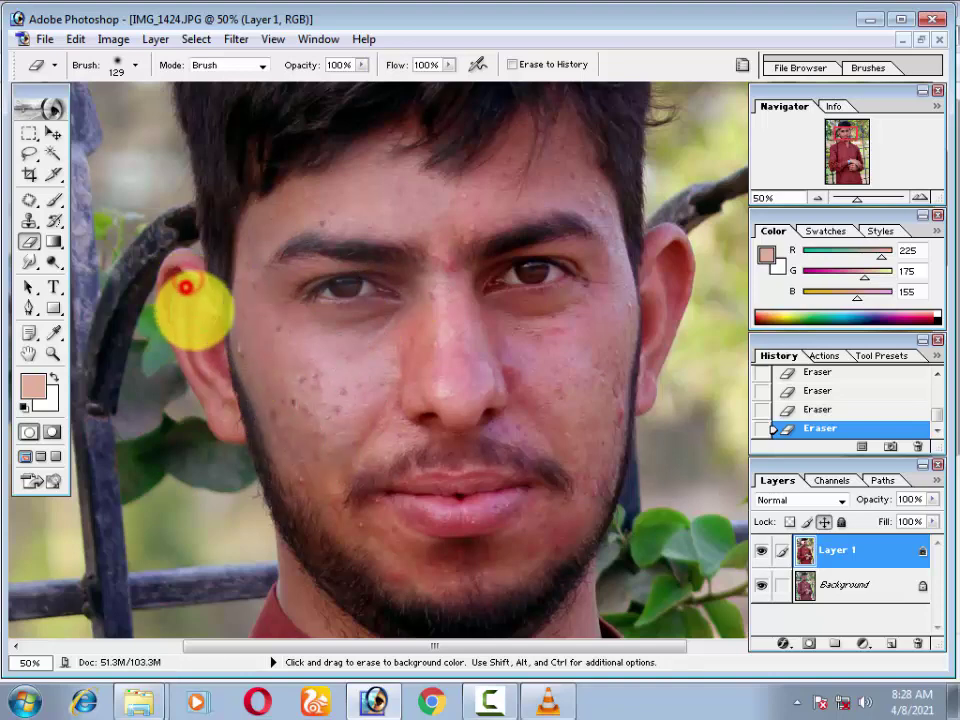
left_click_drag(209, 363, 285, 443)
left_click_drag(343, 445, 339, 330)
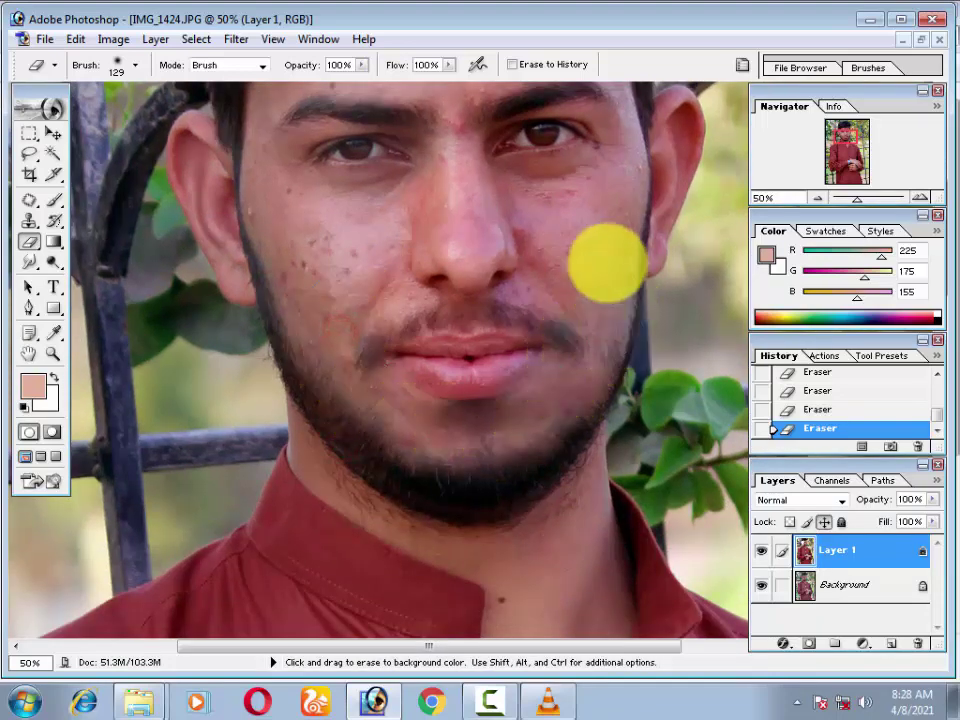
left_click_drag(606, 228, 604, 280)
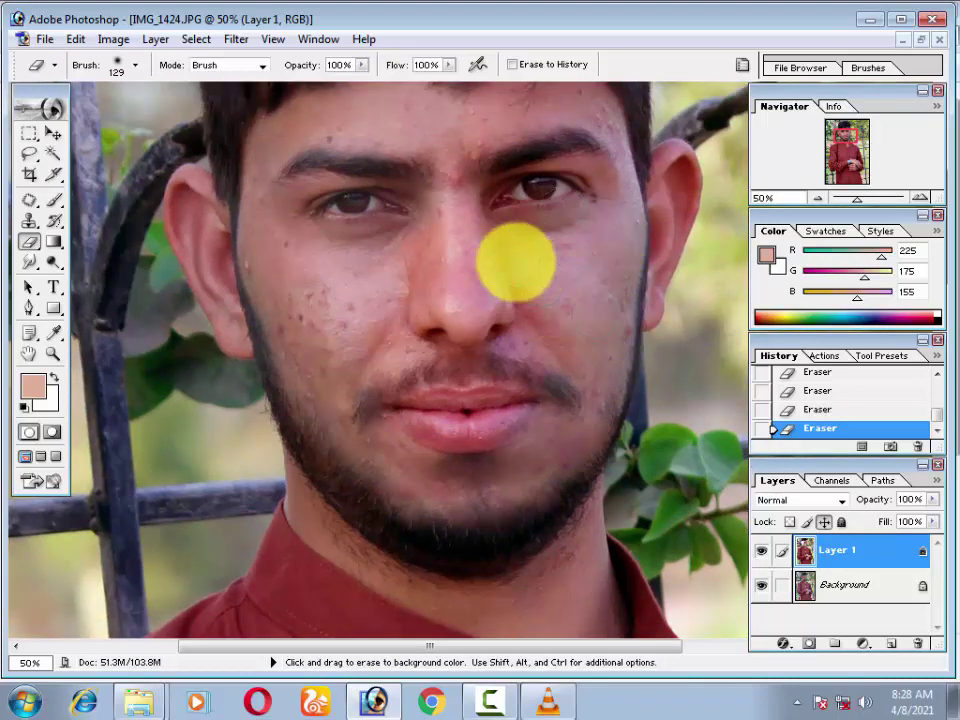
left_click(497, 314)
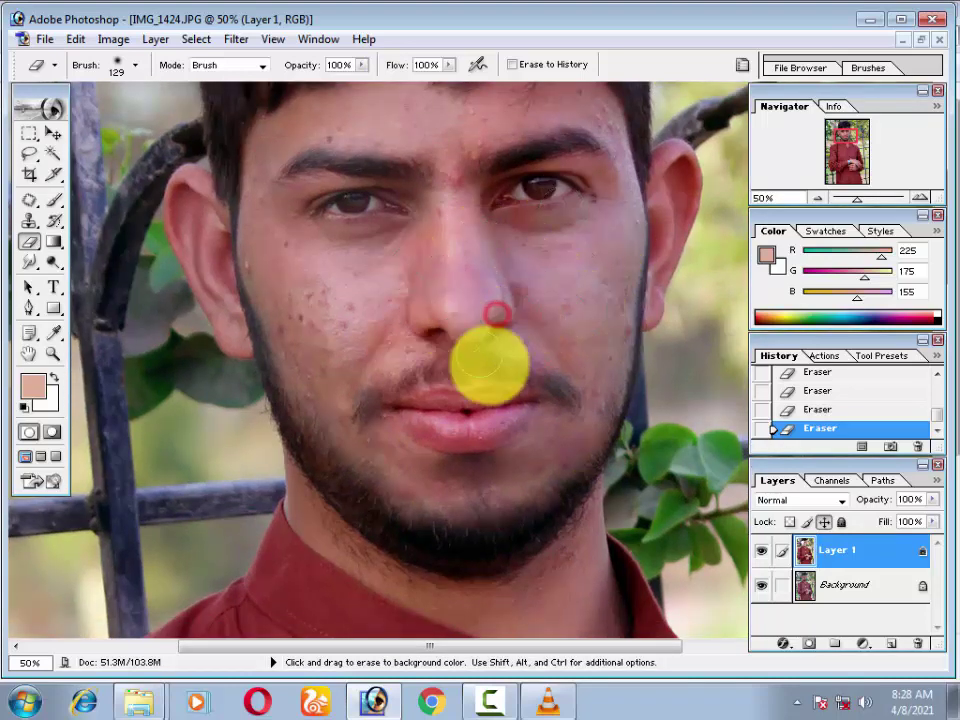
left_click(429, 334)
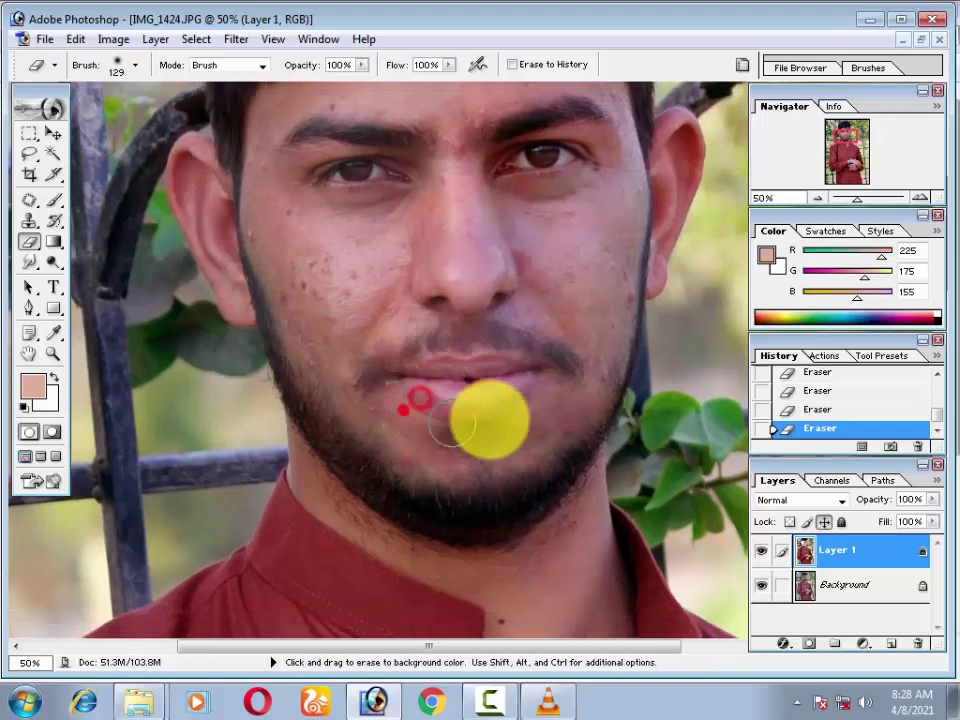
left_click_drag(429, 430, 403, 268)
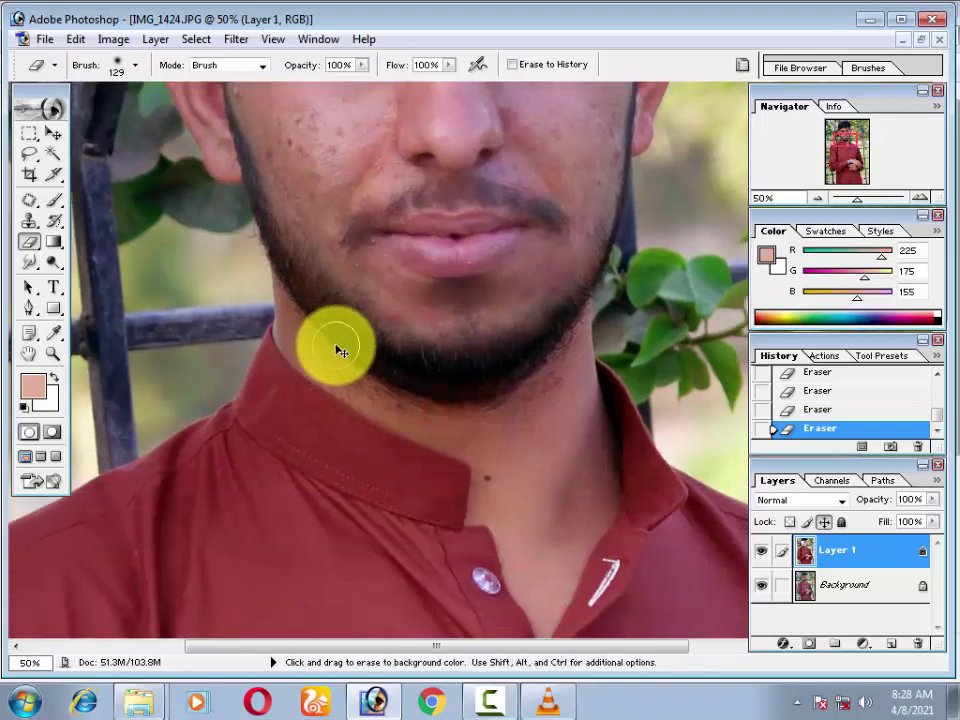
Step: Zoom to 100% and inspect the neck, collar, lips and beard
key("ctrl+plus")
left_click_drag(189, 332, 362, 254)
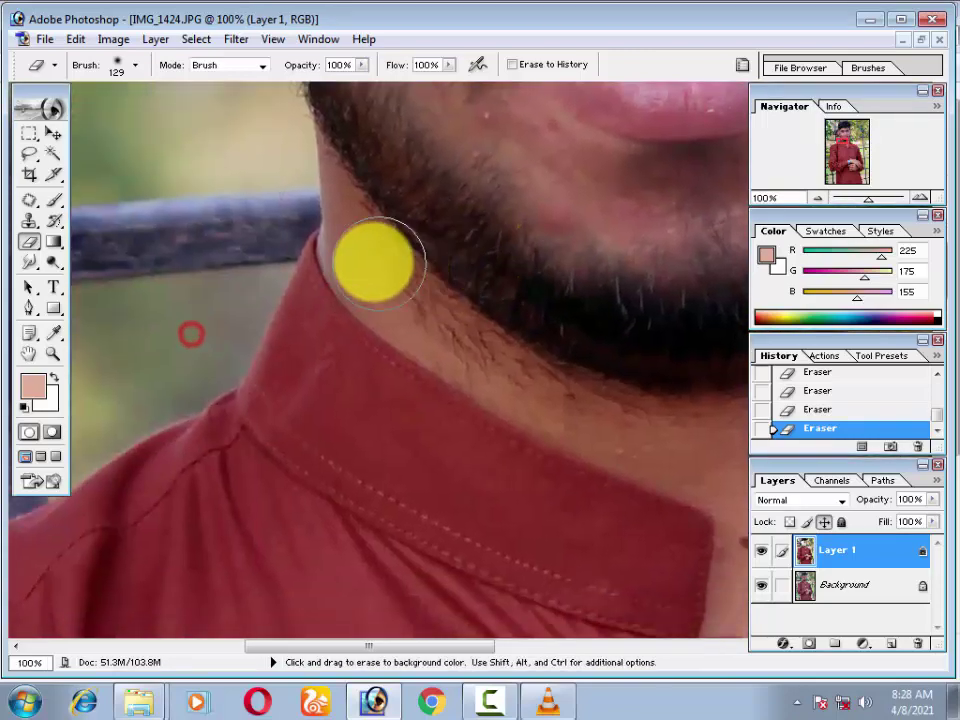
mouse_move(557, 388)
left_mouse_down()
mouse_move(349, 264)
mouse_move(308, 542)
mouse_move(318, 502)
mouse_move(293, 407)
left_mouse_up()
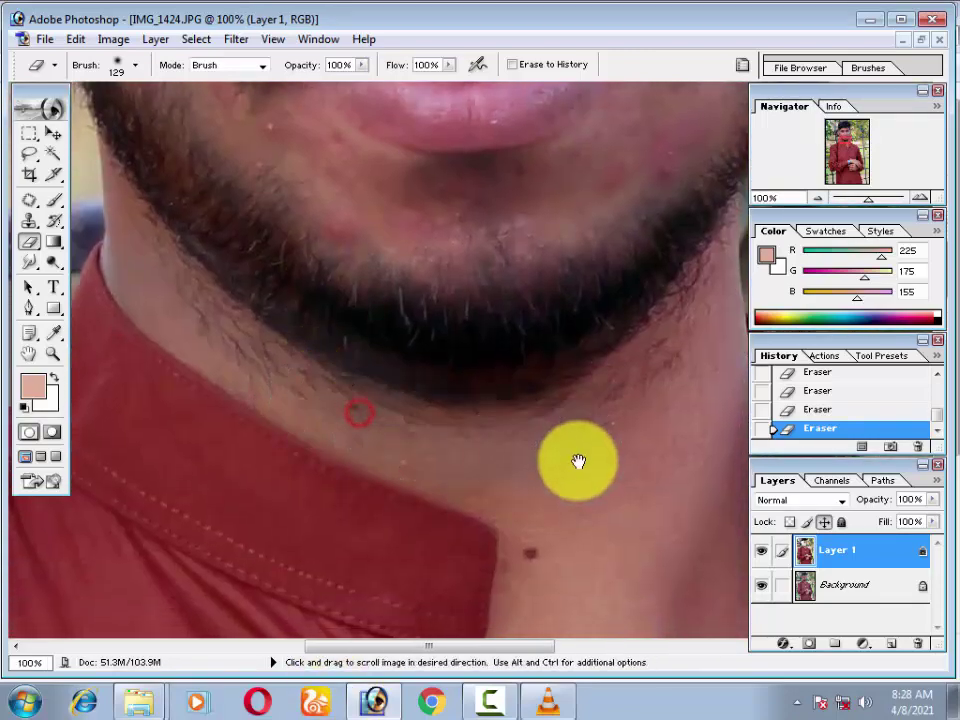
left_click_drag(579, 461, 330, 362)
left_click_drag(467, 493, 429, 369)
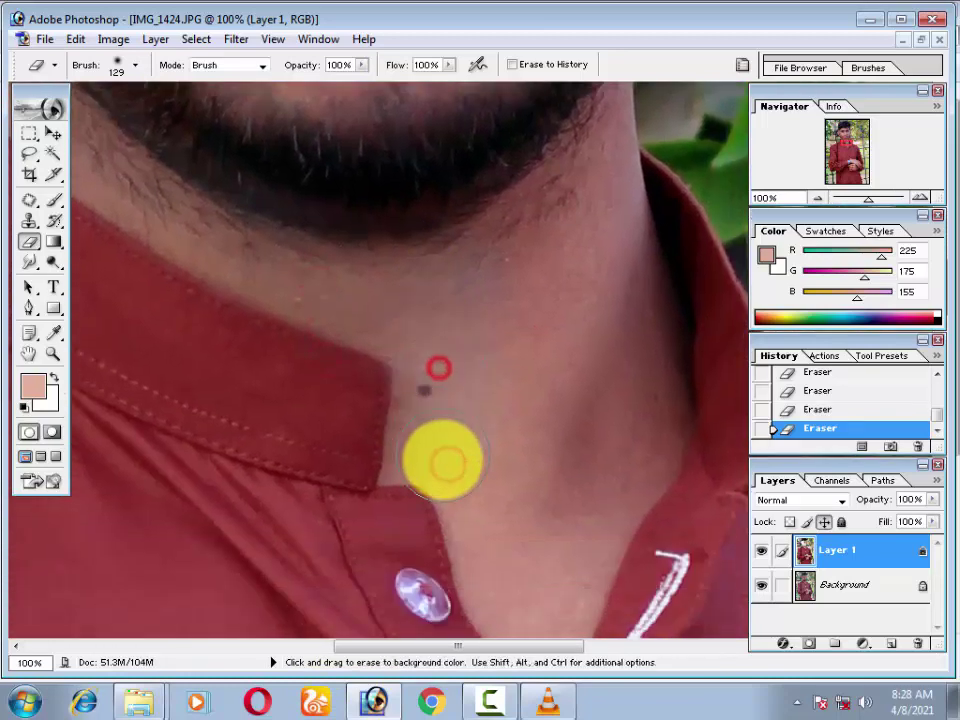
mouse_move(437, 461)
left_mouse_down()
mouse_move(436, 381)
mouse_move(450, 344)
left_mouse_up()
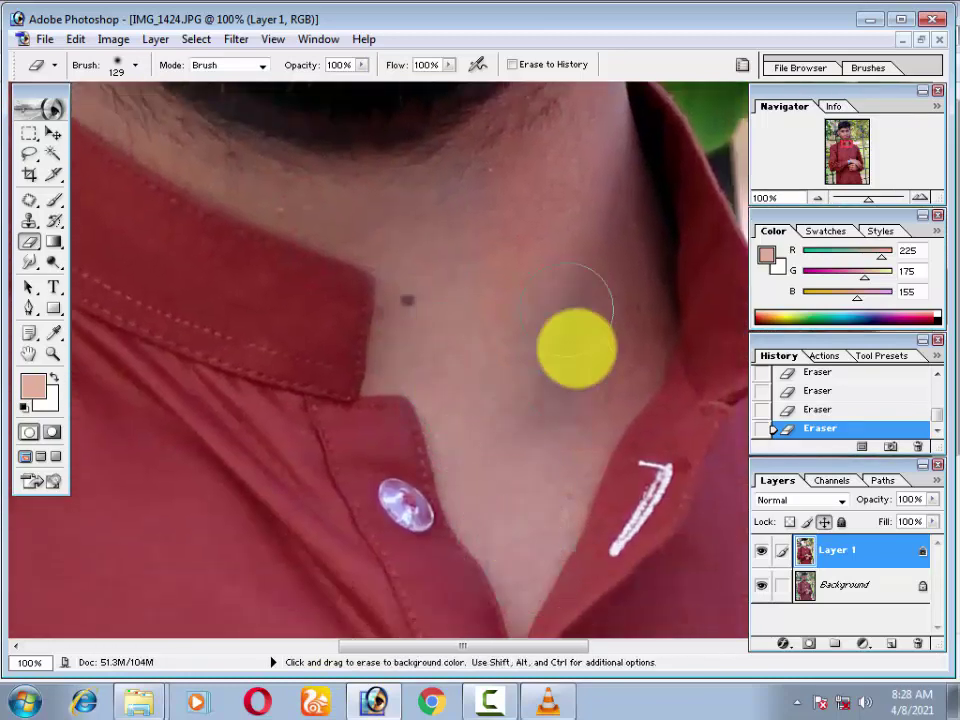
left_click_drag(597, 165, 553, 360)
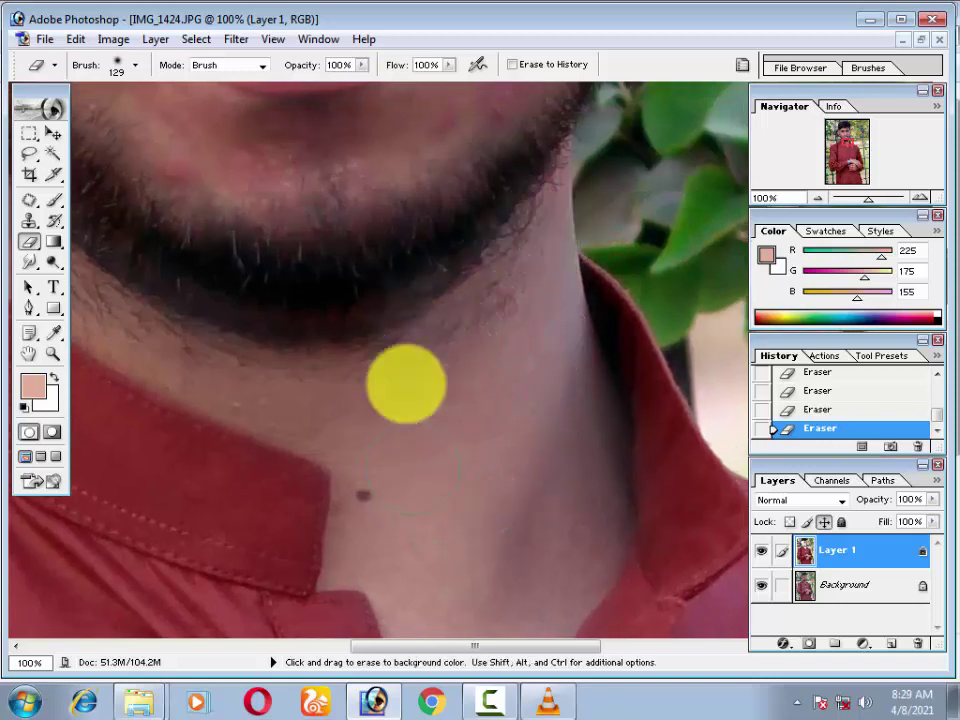
left_click_drag(527, 185, 487, 375)
left_click(490, 292)
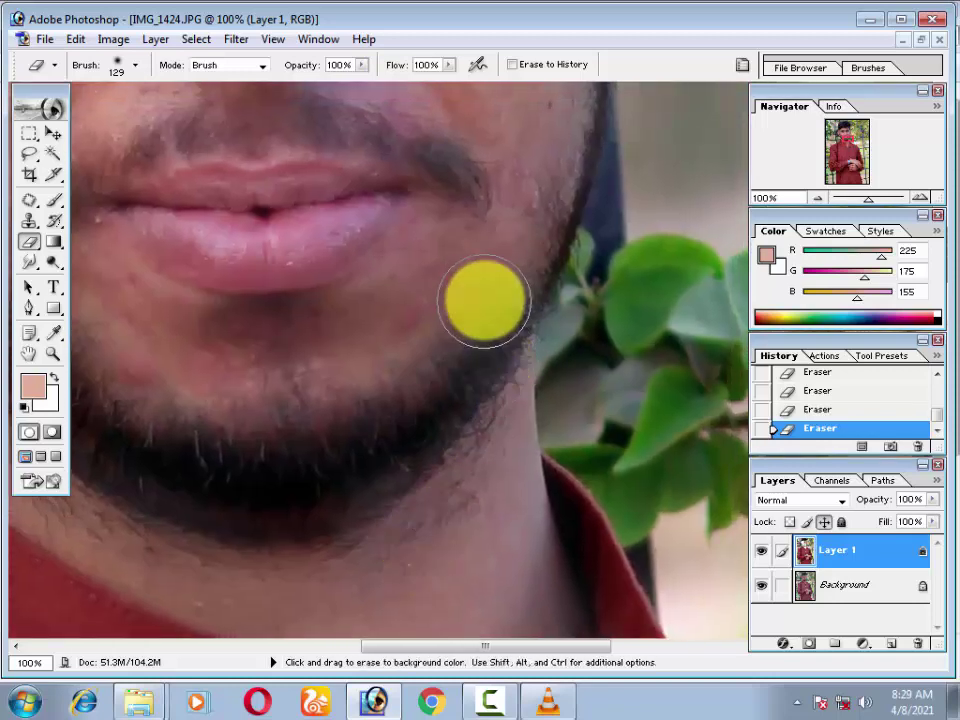
Step: At 50% zoom, erase Layer 1 along the ear edge and across the forehead
key("ctrl+minus")
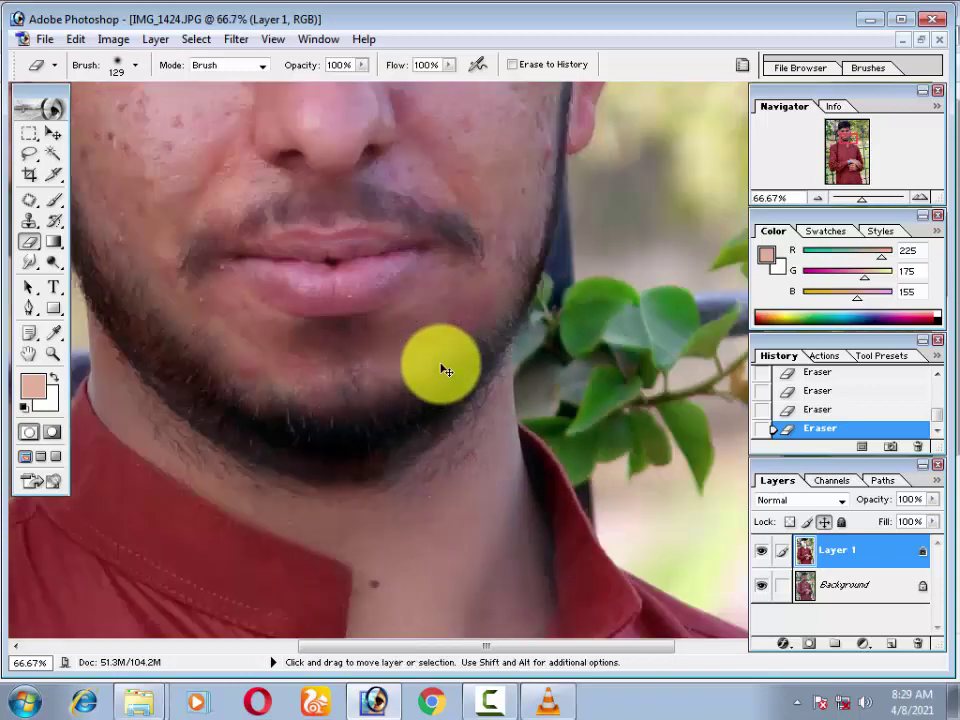
key("ctrl+minus")
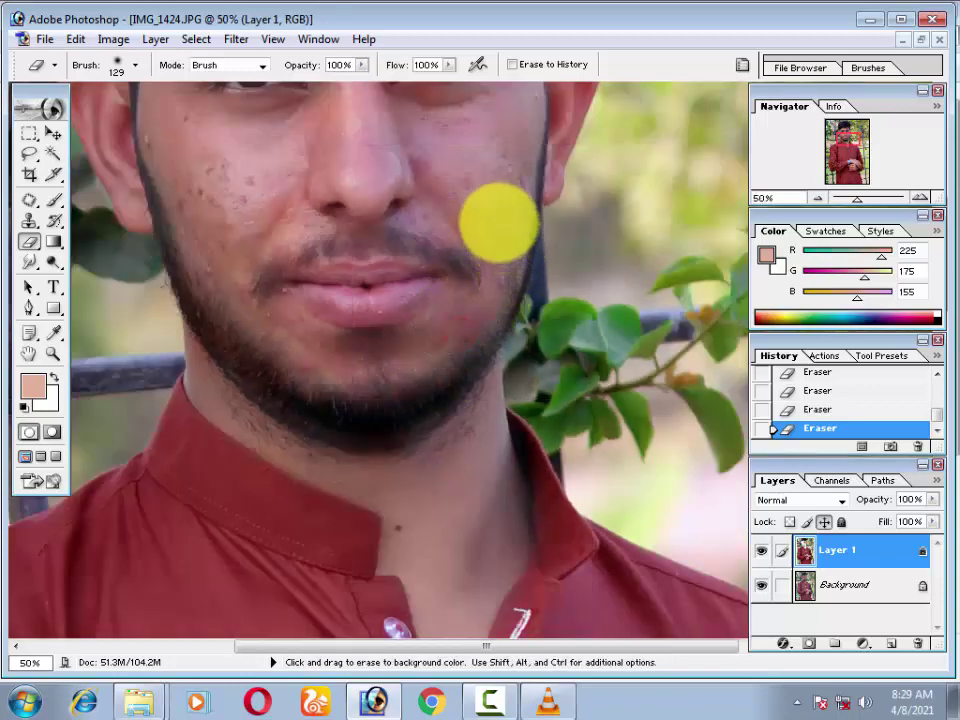
left_click_drag(497, 210, 497, 390)
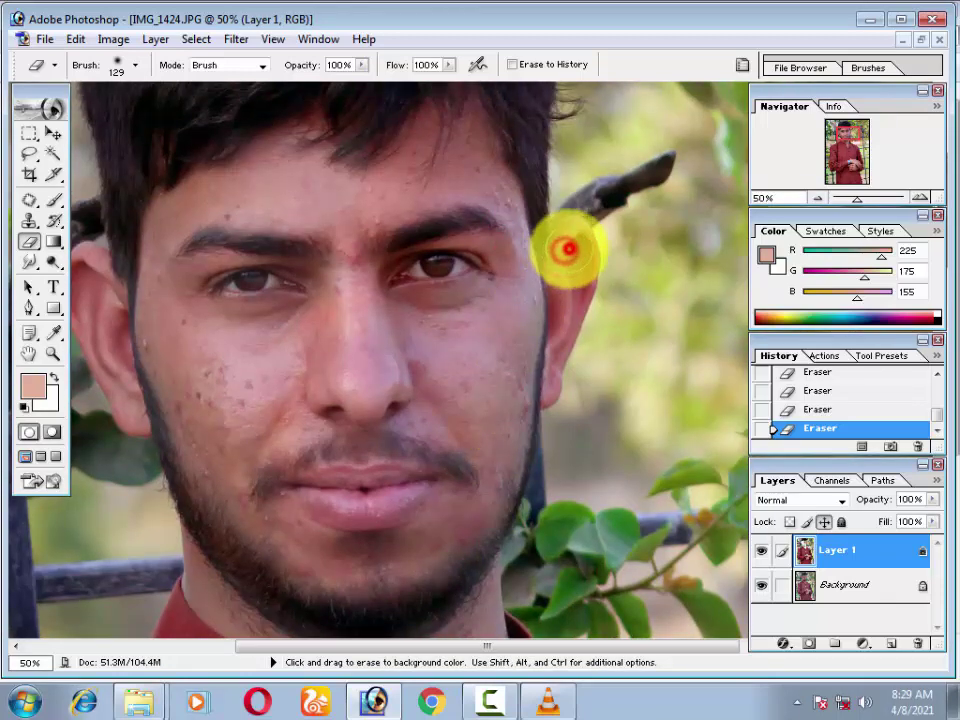
left_click_drag(566, 249, 568, 249)
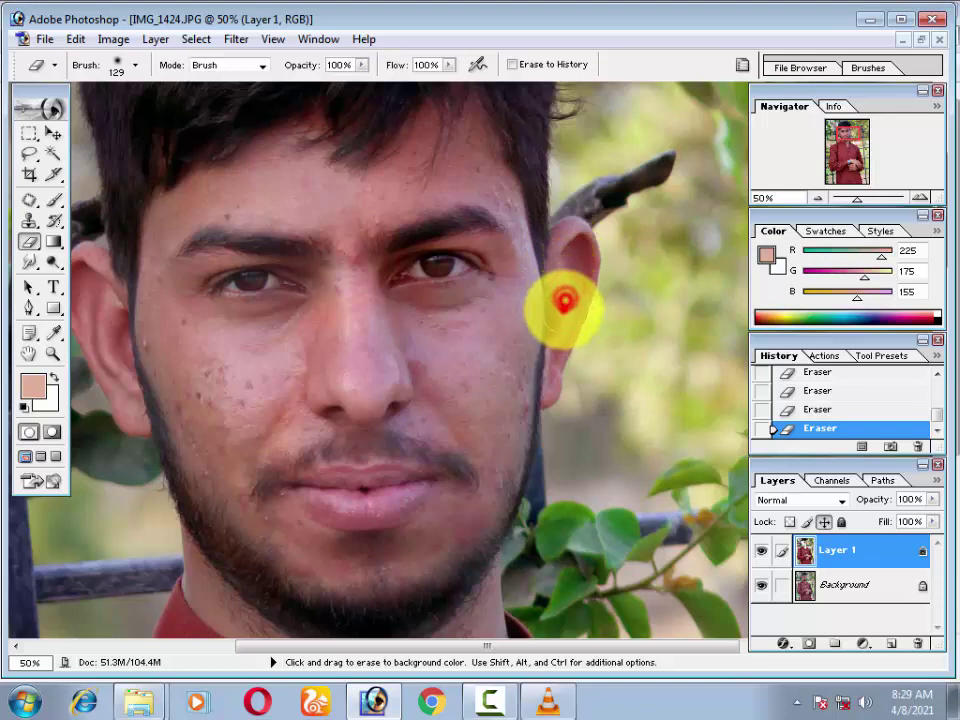
mouse_move(565, 301)
left_mouse_down()
mouse_move(547, 347)
mouse_move(567, 258)
mouse_move(490, 219)
left_mouse_up()
mouse_move(468, 127)
left_mouse_down()
mouse_move(463, 262)
mouse_move(480, 330)
mouse_move(310, 388)
mouse_move(237, 510)
mouse_move(487, 150)
mouse_move(251, 272)
left_mouse_up()
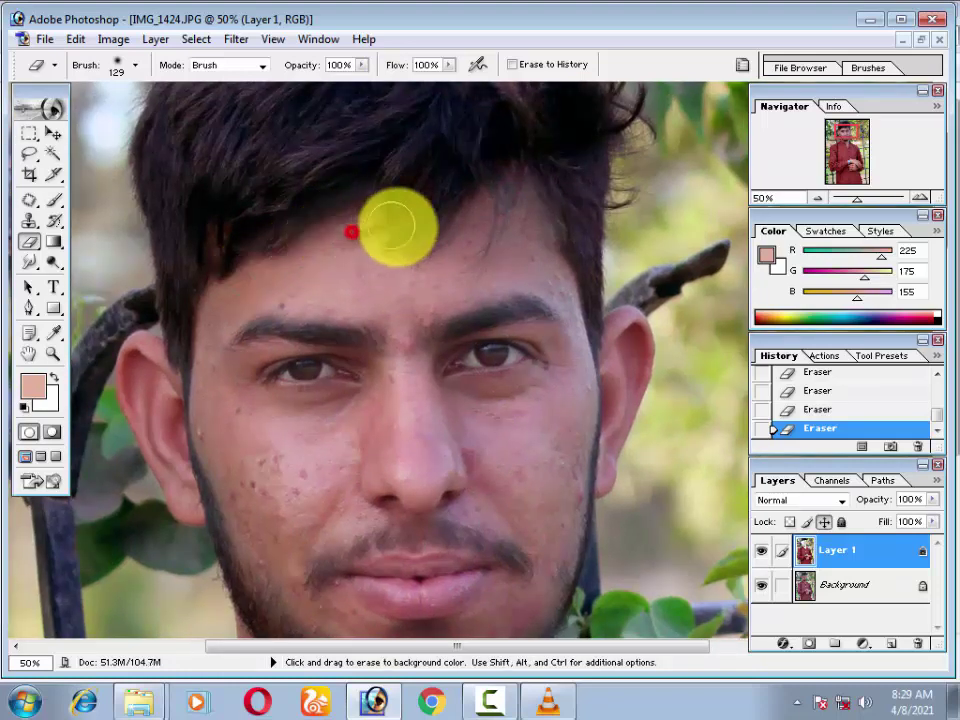
mouse_move(251, 272)
left_mouse_down()
mouse_move(238, 313)
mouse_move(386, 231)
mouse_move(446, 297)
left_mouse_up()
key("ctrl+minus")
key("ctrl+minus")
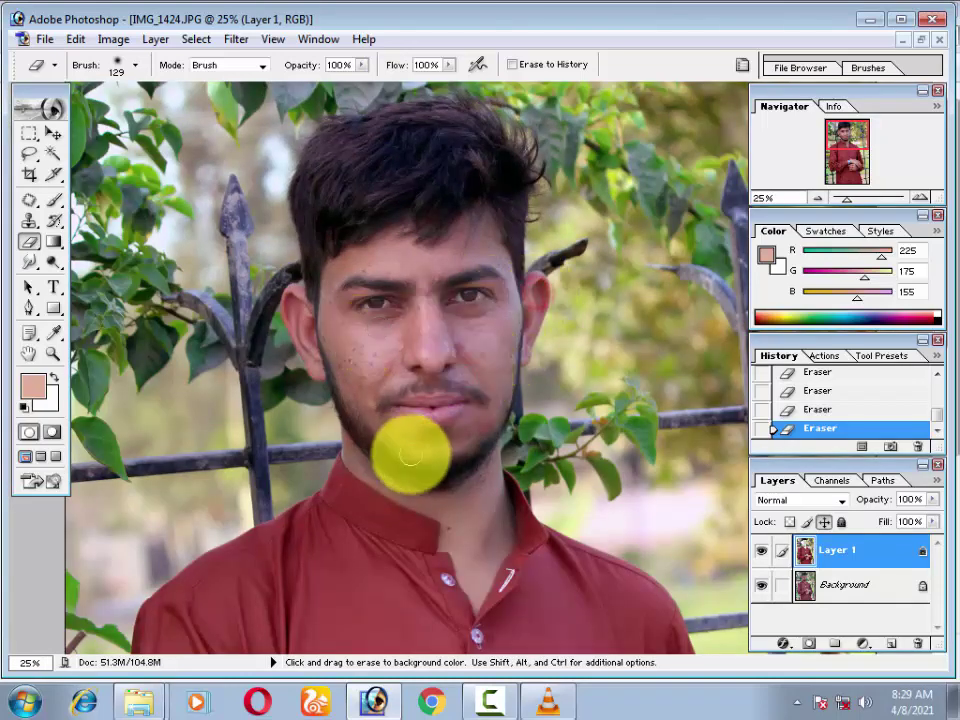
Step: Erase Layer 1 over the back of the clasped hands
scroll(405, 452, "down", 3)
scroll(392, 440, "down", 2)
scroll(389, 432, "down", 3)
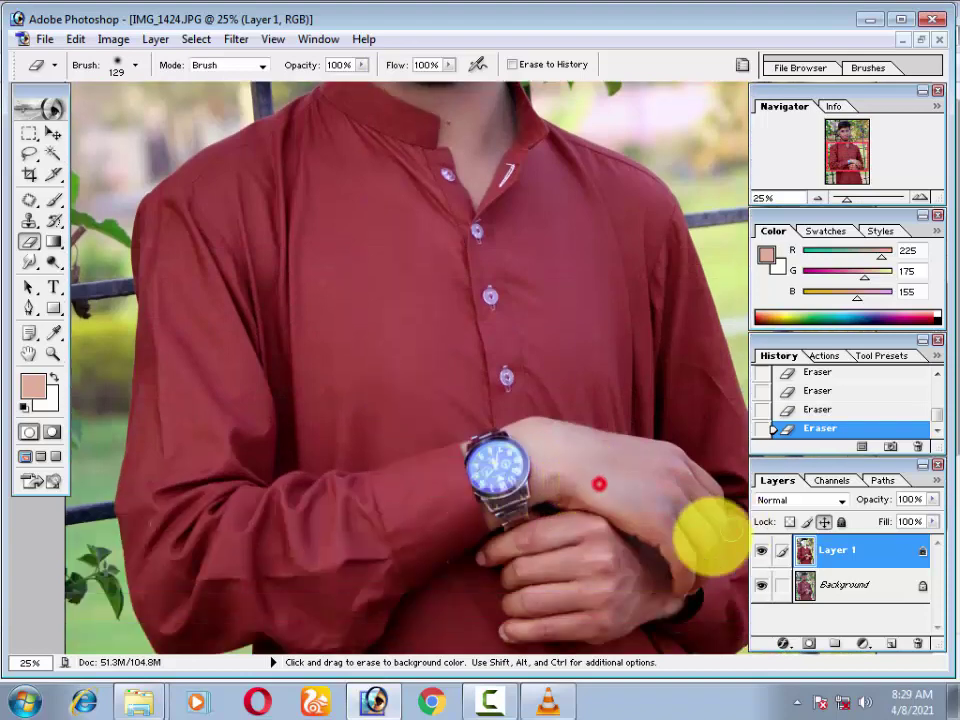
key("alt")
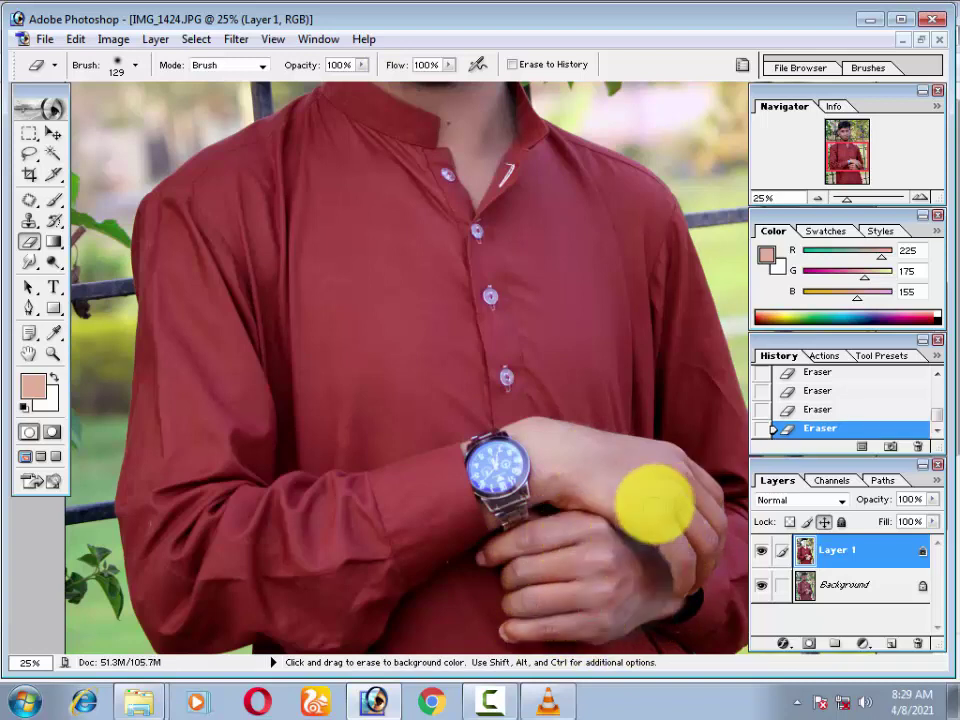
left_click_drag(658, 506, 681, 561)
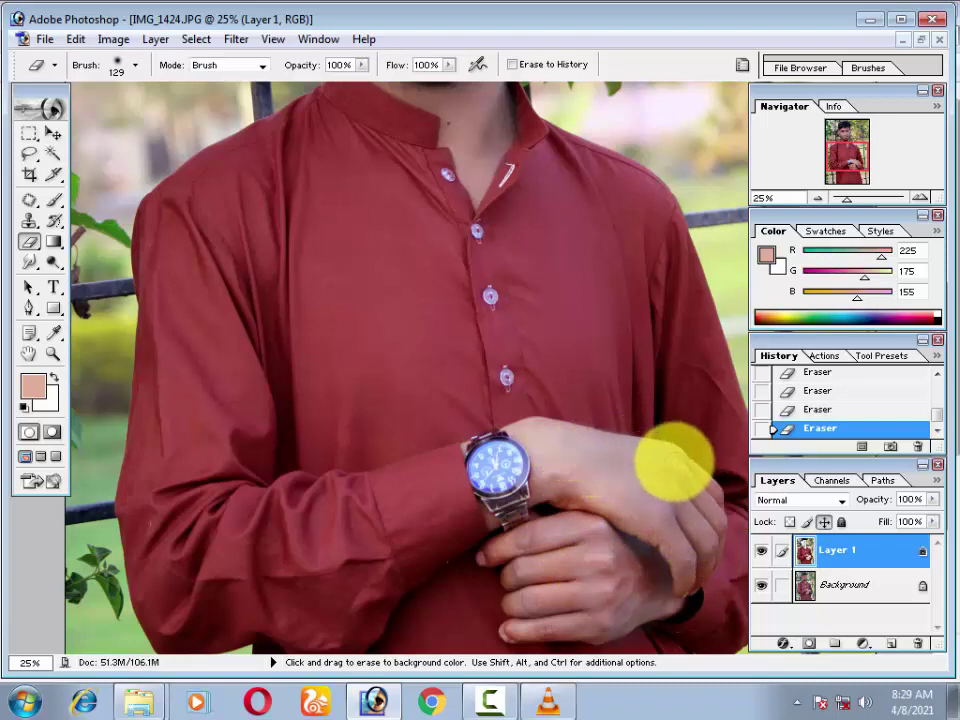
left_click_drag(673, 462, 709, 489)
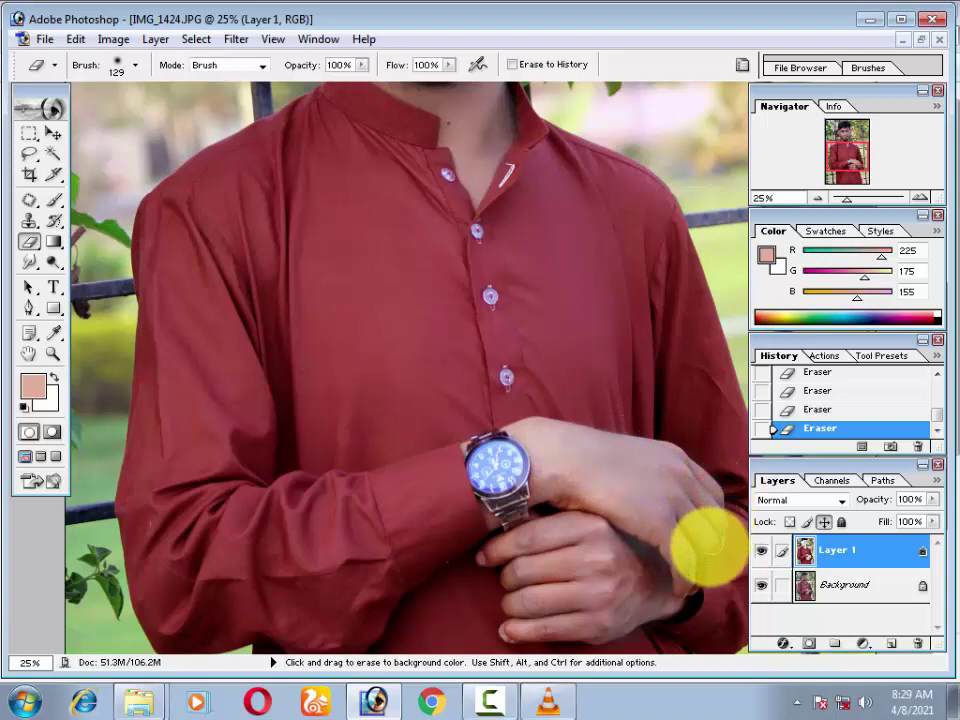
mouse_move(690, 556)
left_mouse_down()
mouse_move(665, 530)
mouse_move(630, 562)
left_mouse_up()
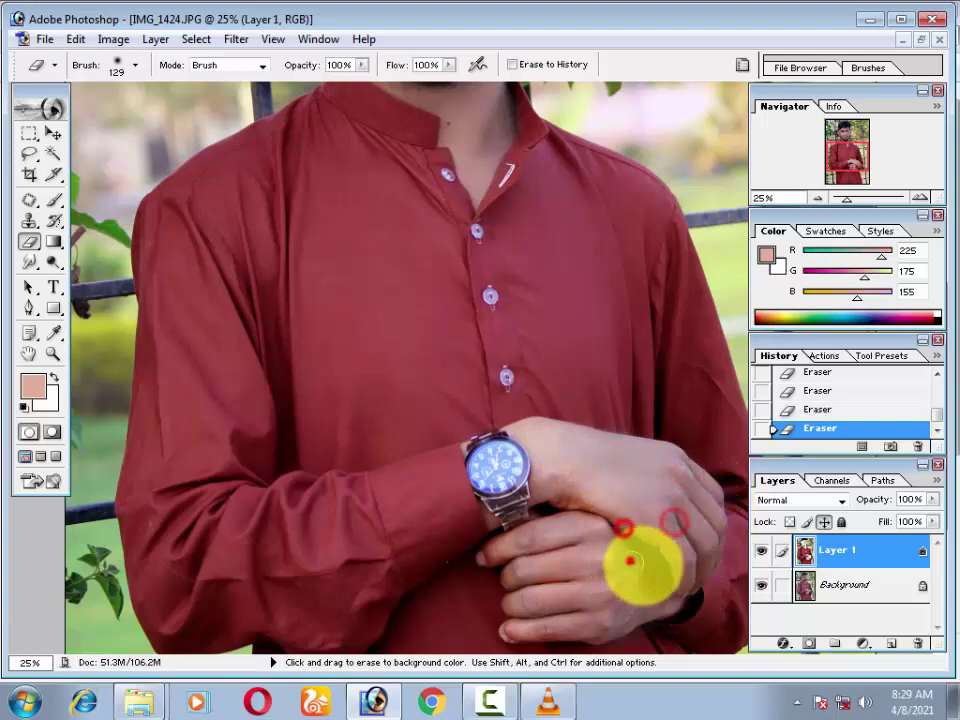
Step: Erase Layer 1 around the wristwatch and fingers, then zoom out to the whole photo
left_click_drag(669, 605, 511, 456)
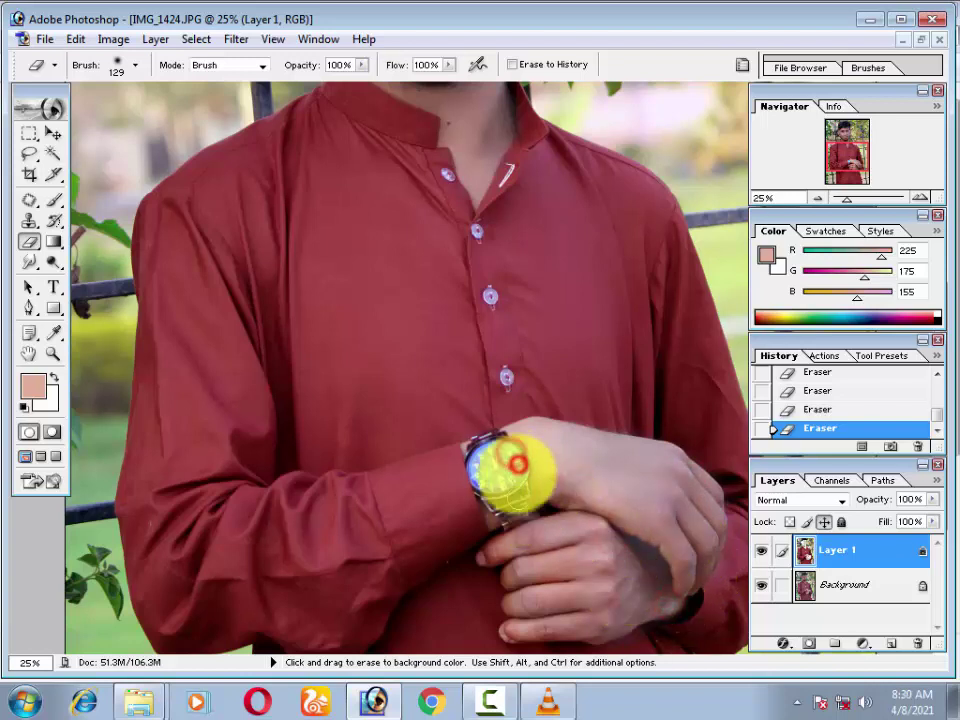
mouse_move(513, 468)
left_mouse_down()
mouse_move(508, 422)
mouse_move(533, 431)
left_mouse_up()
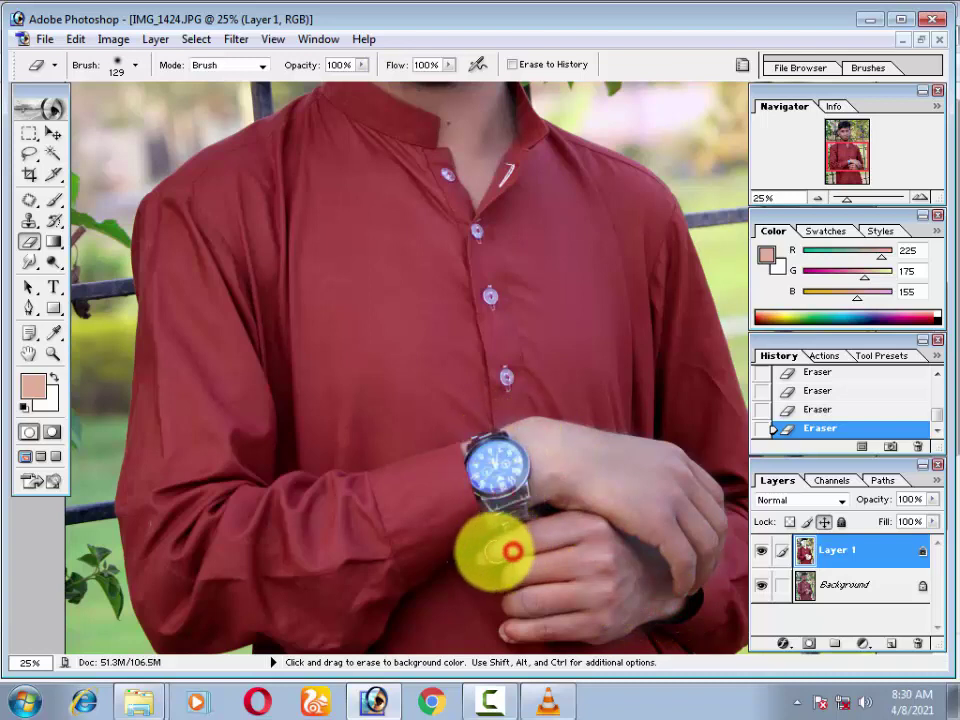
left_click_drag(488, 553, 551, 556)
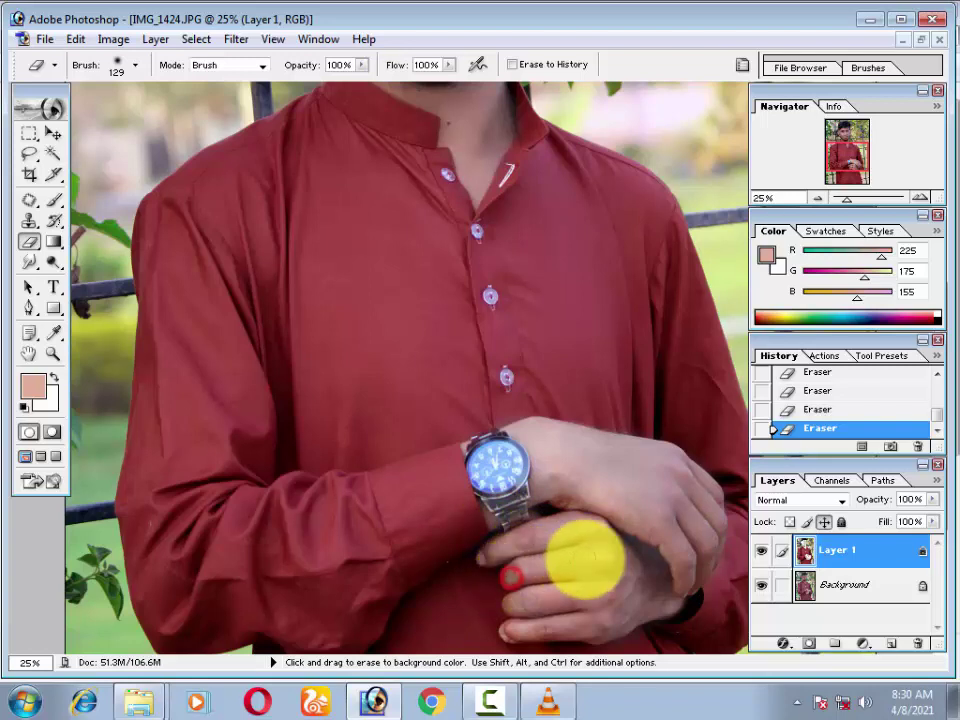
left_click_drag(512, 572, 549, 582)
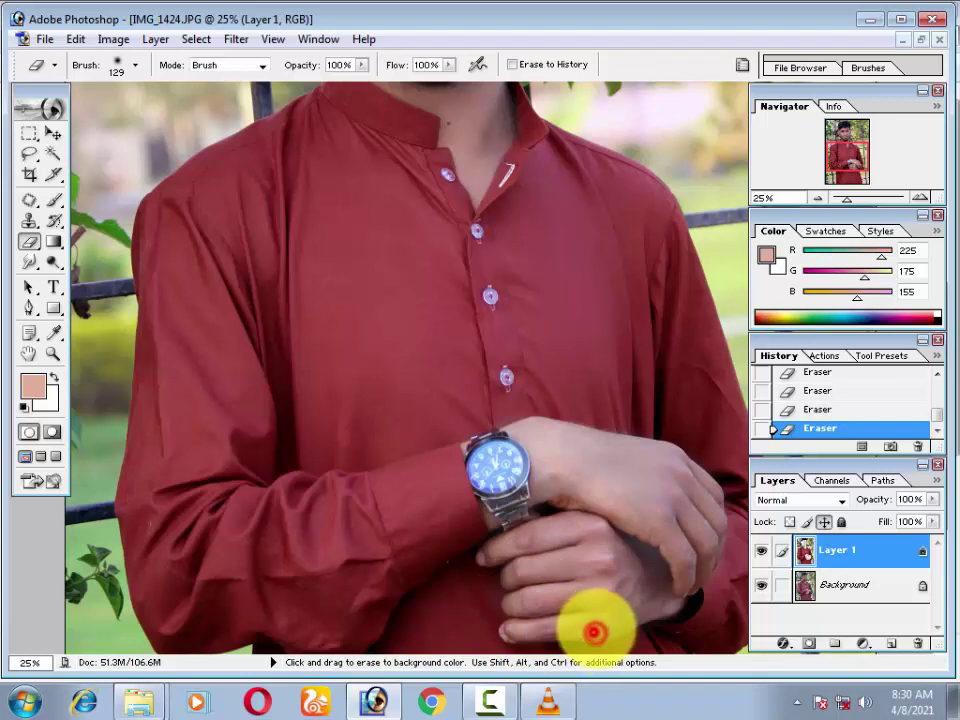
mouse_move(594, 632)
left_mouse_down()
mouse_move(622, 478)
mouse_move(690, 530)
mouse_move(673, 468)
left_mouse_up()
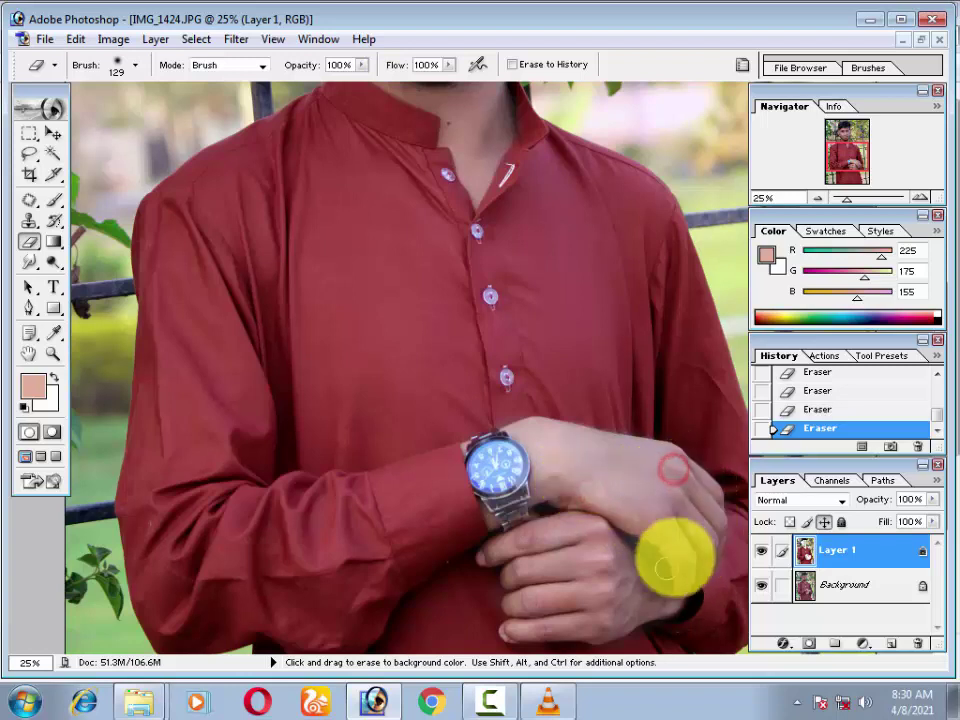
left_click_drag(681, 559, 555, 508)
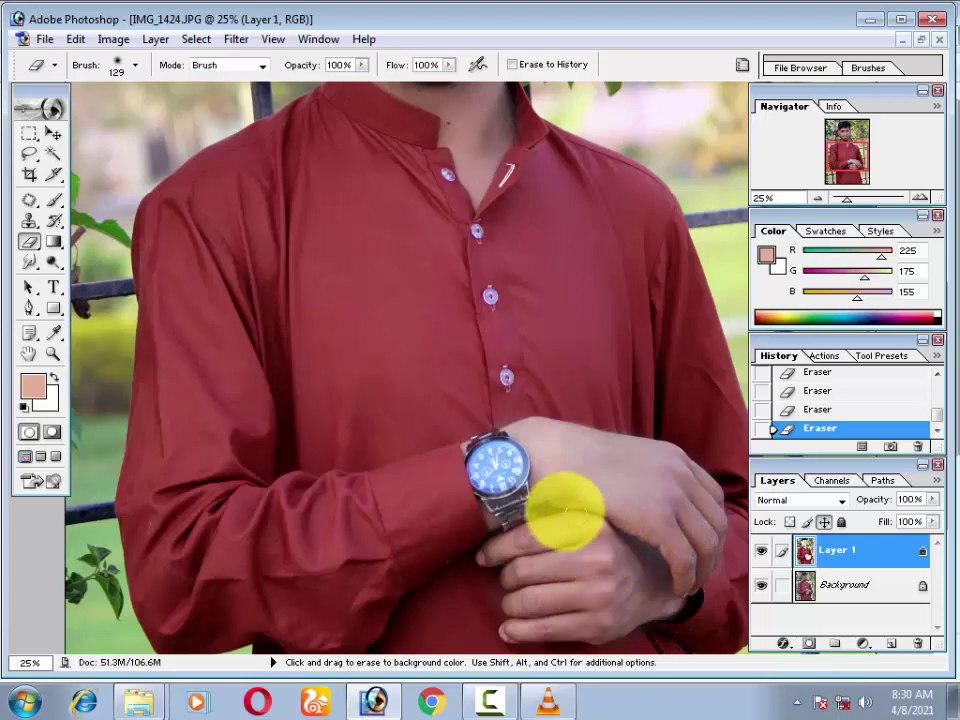
key("ctrl+minus")
key("ctrl+minus")
Step: Fit the photo on screen, then zoom and pan in on the face
key("ctrl+0")
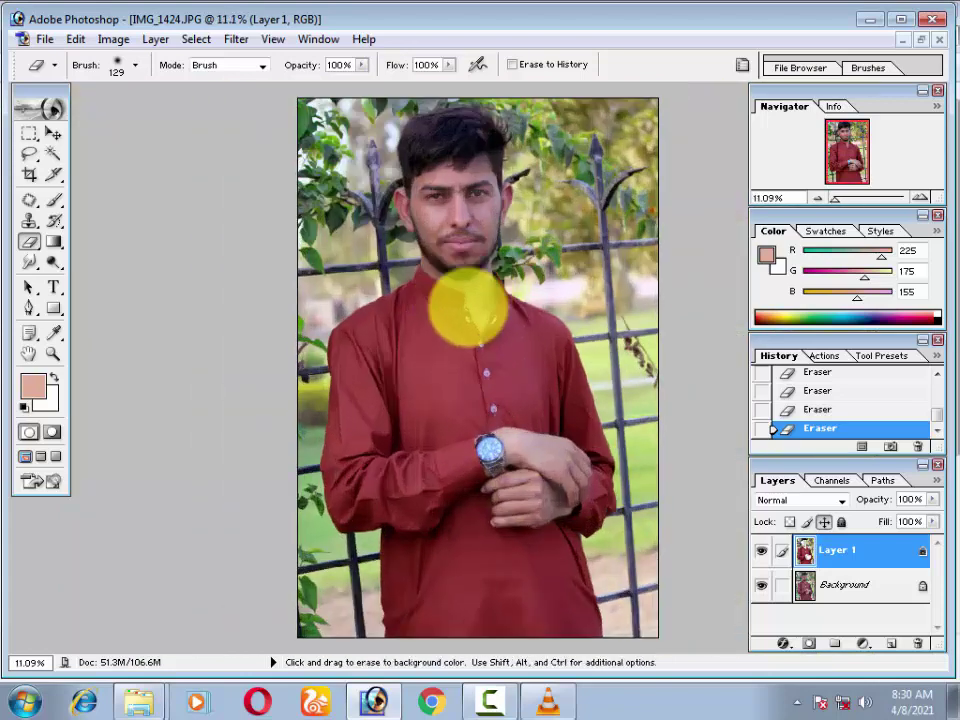
key("ctrl+0")
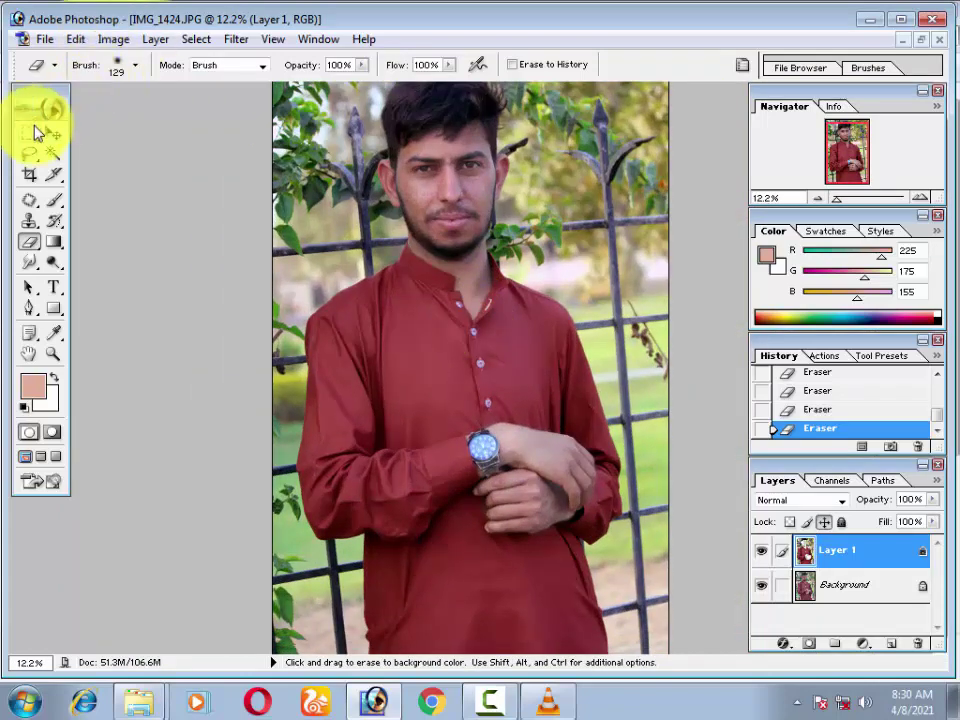
left_click(50, 131)
key("space")
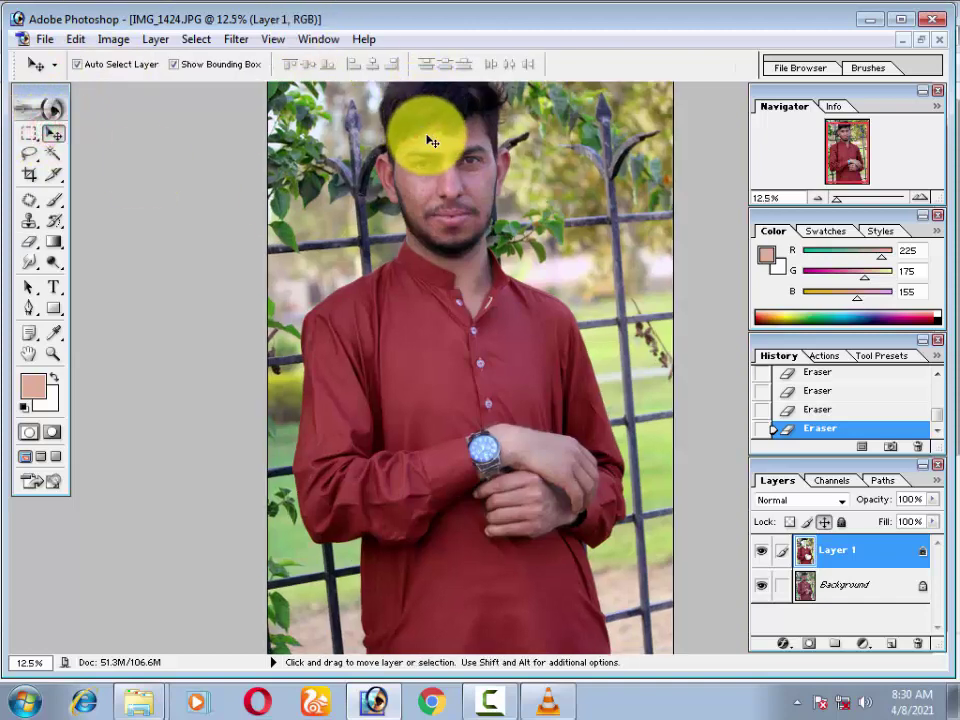
key("ctrl+plus")
key("ctrl+plus")
key("ctrl+plus")
left_click_drag(407, 178, 345, 415)
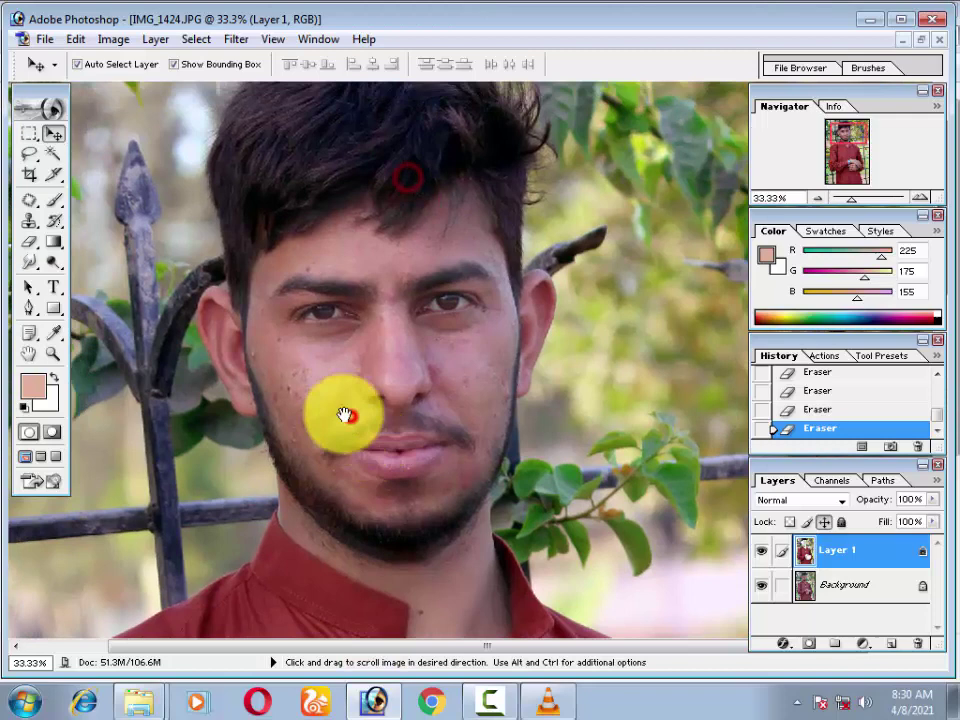
Step: Lasso-select the face from the hairline around the jaw up to the right ear
left_click(28, 153)
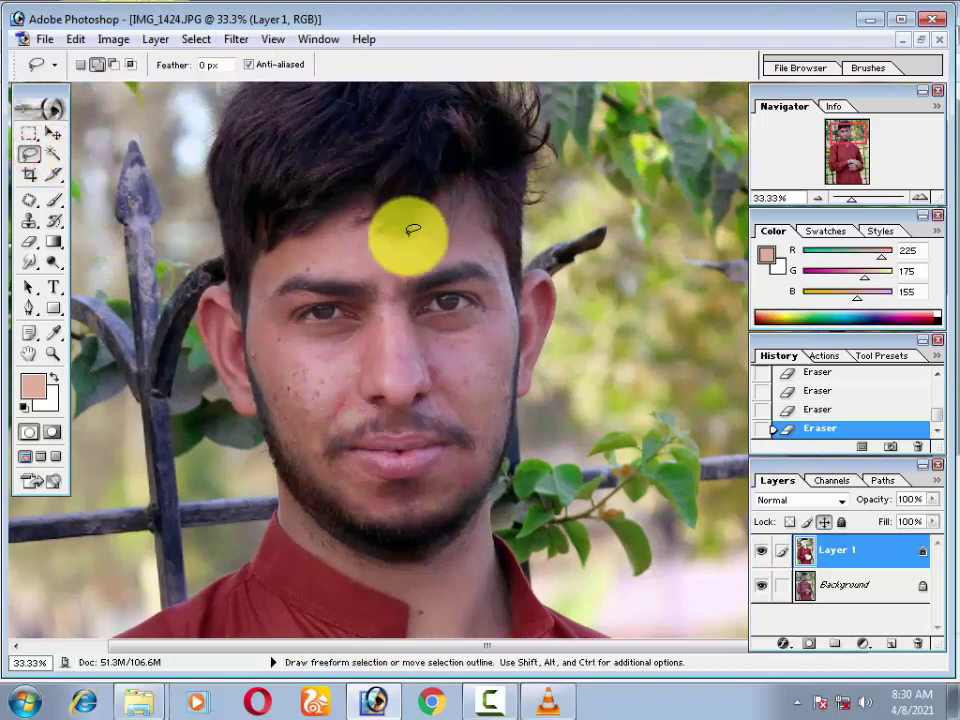
mouse_move(443, 186)
left_mouse_down()
mouse_move(373, 221)
mouse_move(317, 221)
left_mouse_up()
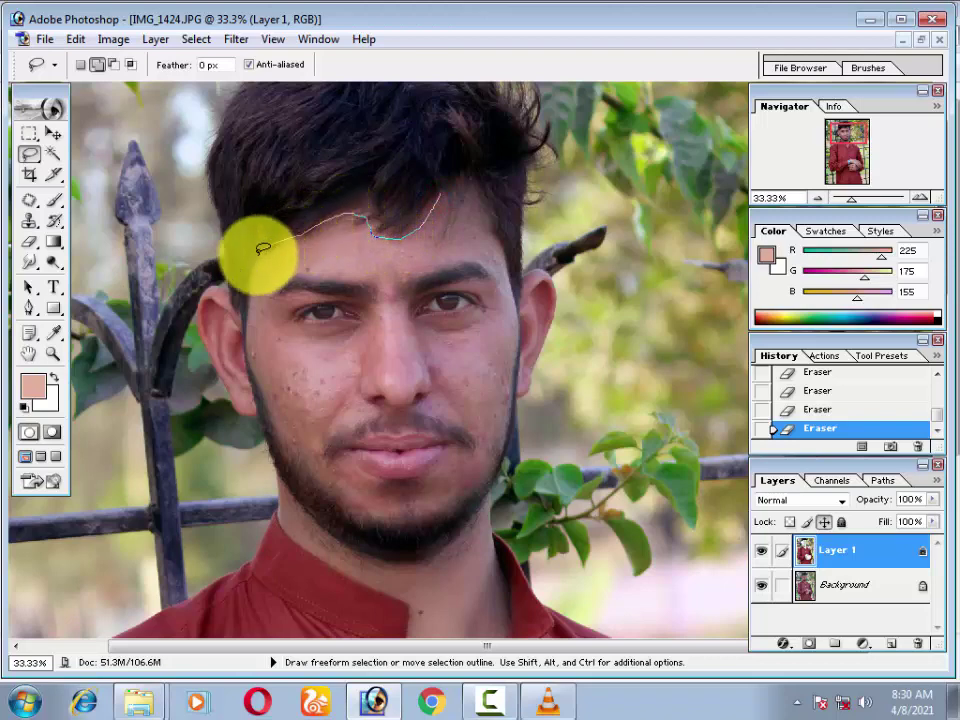
mouse_move(262, 248)
left_mouse_down()
mouse_move(249, 285)
mouse_move(253, 347)
mouse_move(283, 437)
mouse_move(375, 514)
mouse_move(422, 516)
mouse_move(465, 495)
mouse_move(492, 460)
left_mouse_up()
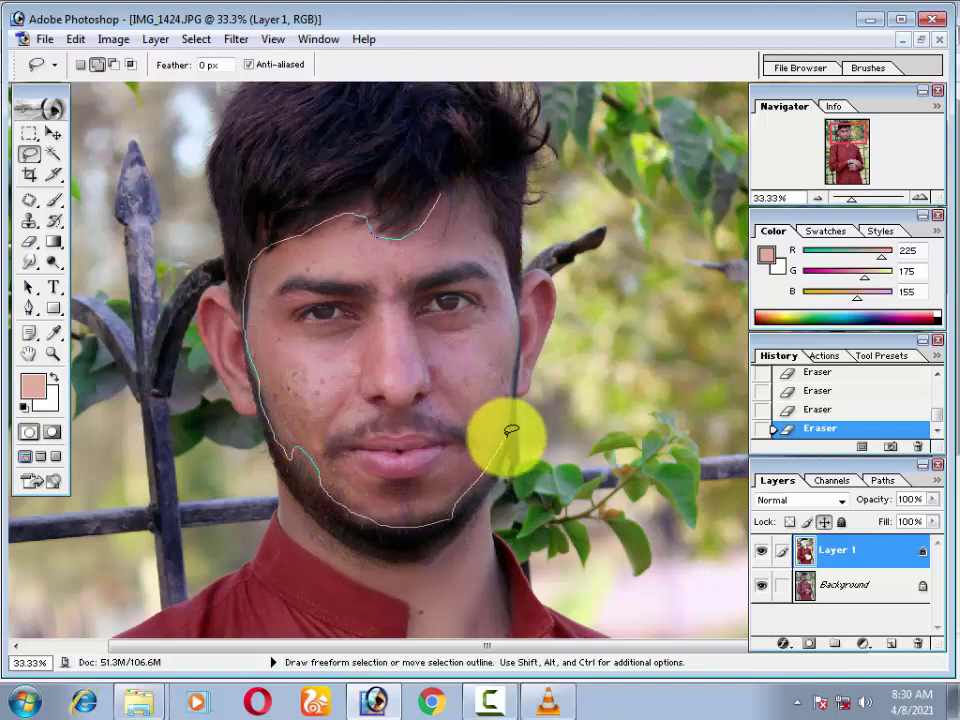
mouse_move(551, 351)
left_mouse_down()
mouse_move(556, 272)
mouse_move(506, 249)
mouse_move(478, 187)
mouse_move(448, 189)
left_mouse_up()
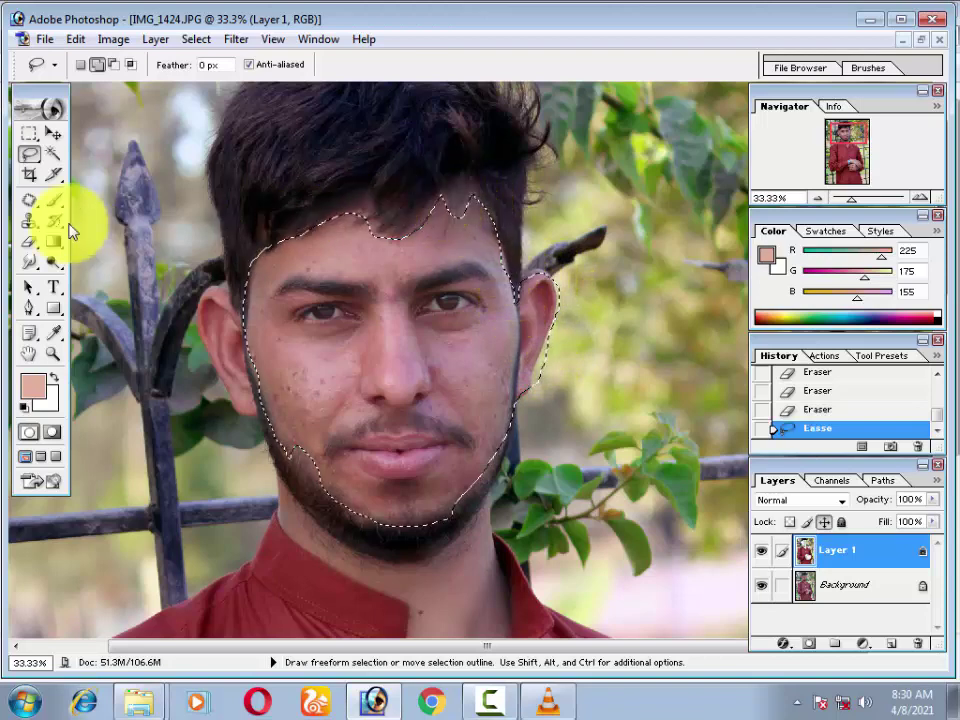
Step: Add the left ear and the neck down into the shirt opening to the selection
left_click(113, 64)
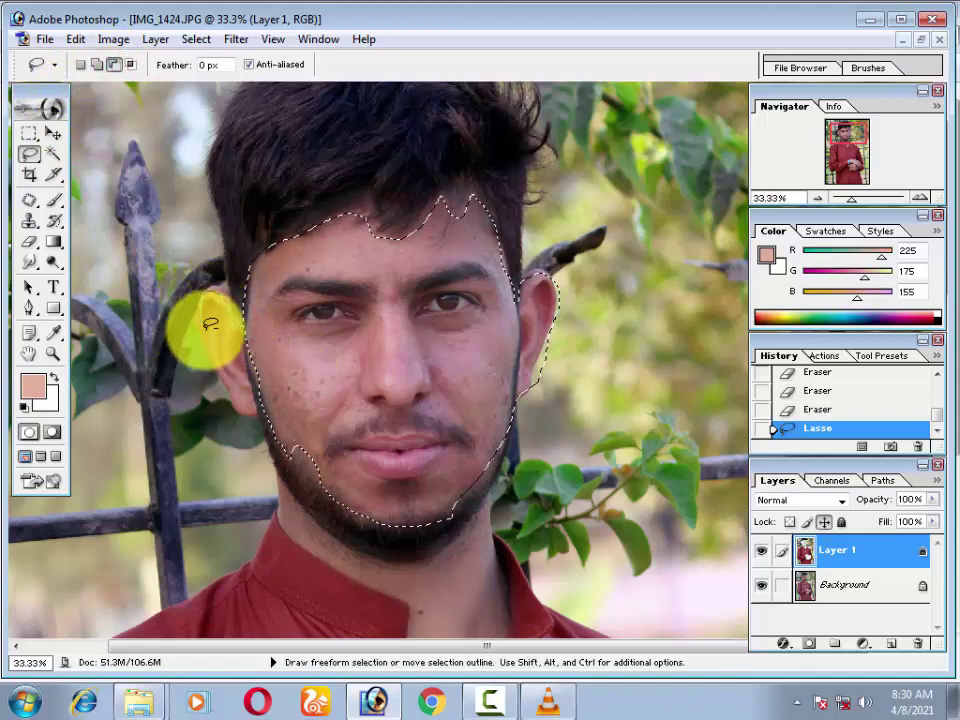
mouse_move(207, 324)
left_mouse_down()
mouse_move(229, 383)
mouse_move(212, 292)
left_mouse_up()
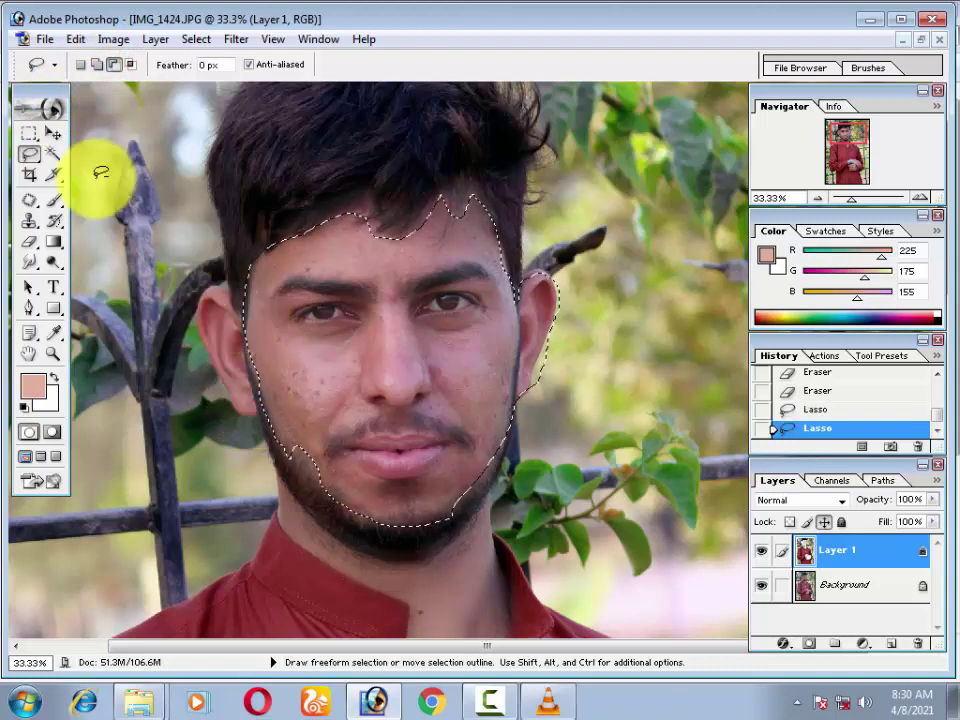
left_click(97, 64)
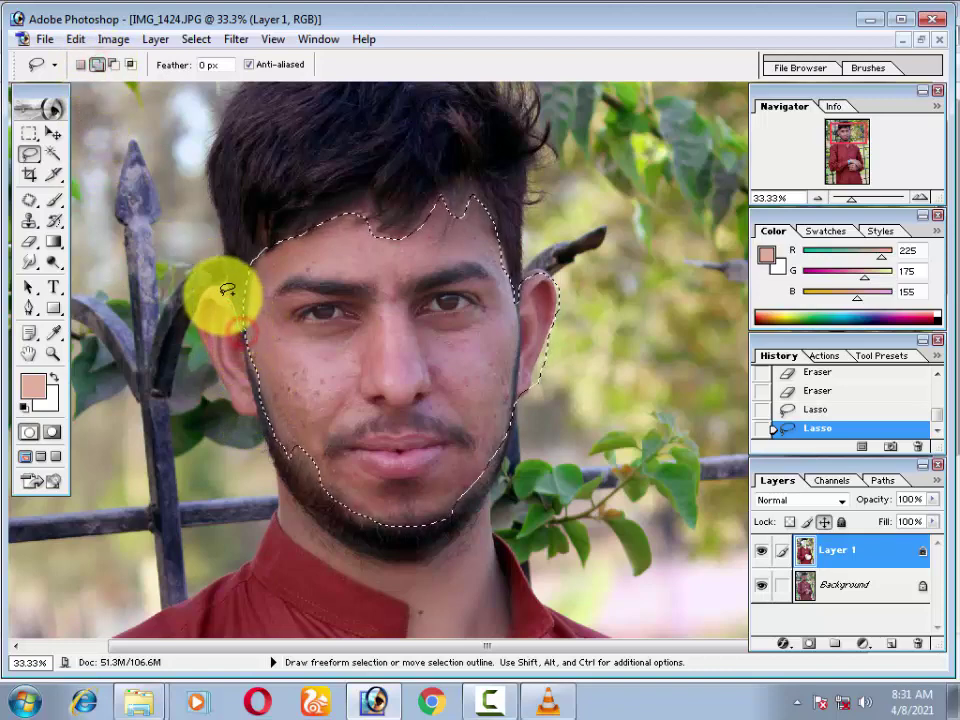
mouse_move(208, 294)
left_mouse_down()
mouse_move(244, 393)
mouse_move(242, 332)
left_mouse_up()
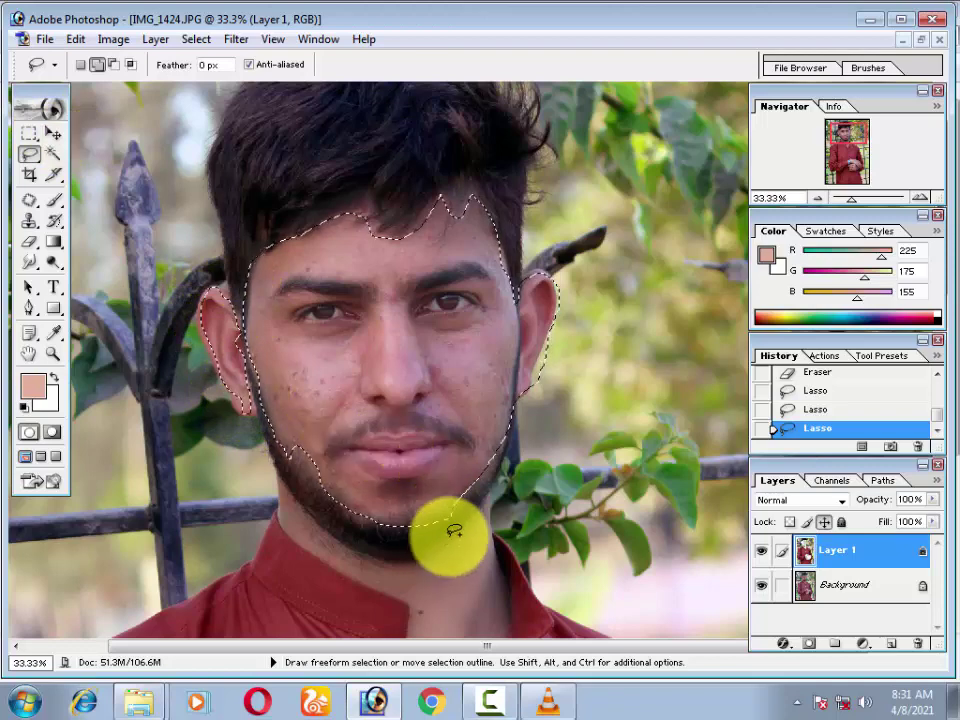
mouse_move(290, 470)
left_mouse_down()
mouse_move(276, 372)
mouse_move(287, 439)
mouse_move(390, 493)
left_mouse_up()
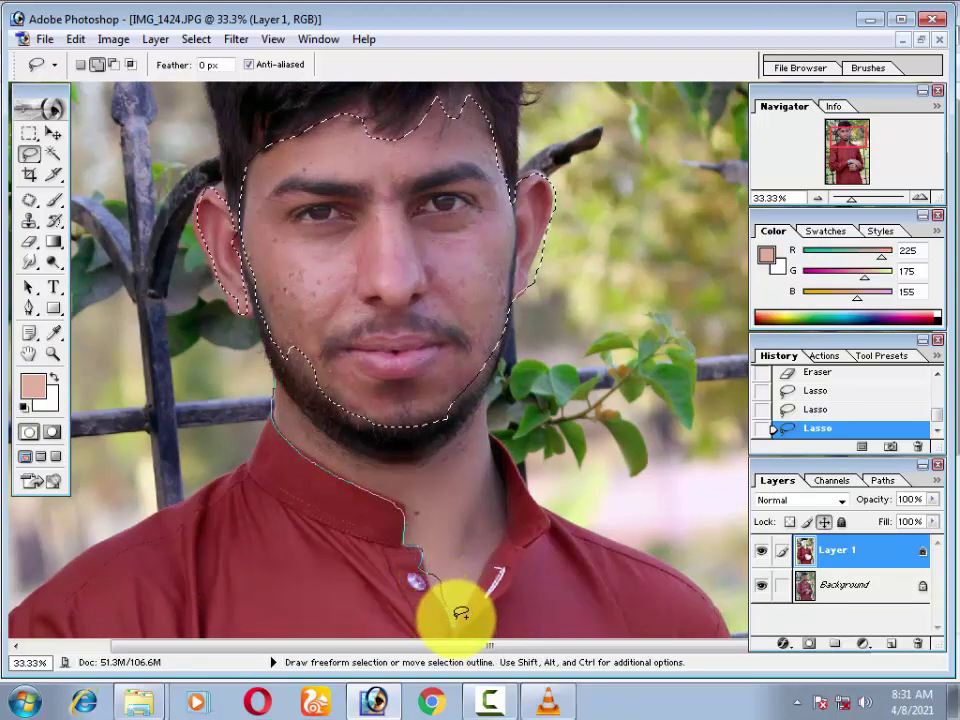
mouse_move(461, 612)
left_mouse_down()
mouse_move(495, 544)
mouse_move(484, 397)
mouse_move(456, 448)
mouse_move(403, 454)
mouse_move(343, 441)
mouse_move(253, 358)
left_mouse_up()
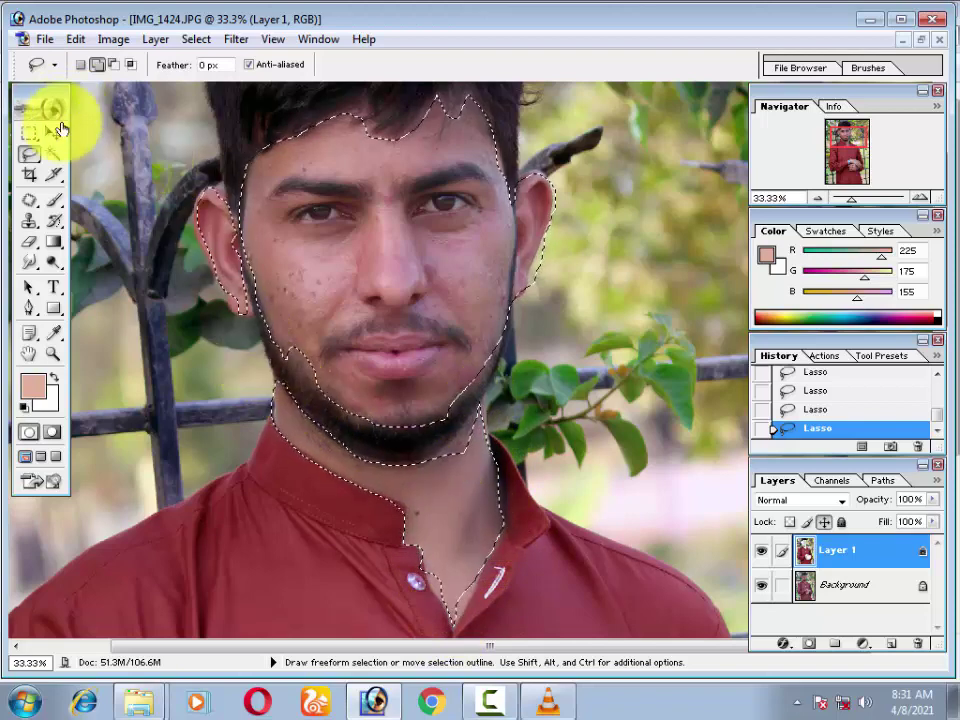
Step: Subtract both eyes, both eyebrows and the lips-and-moustache area from the face selection
left_click(113, 64)
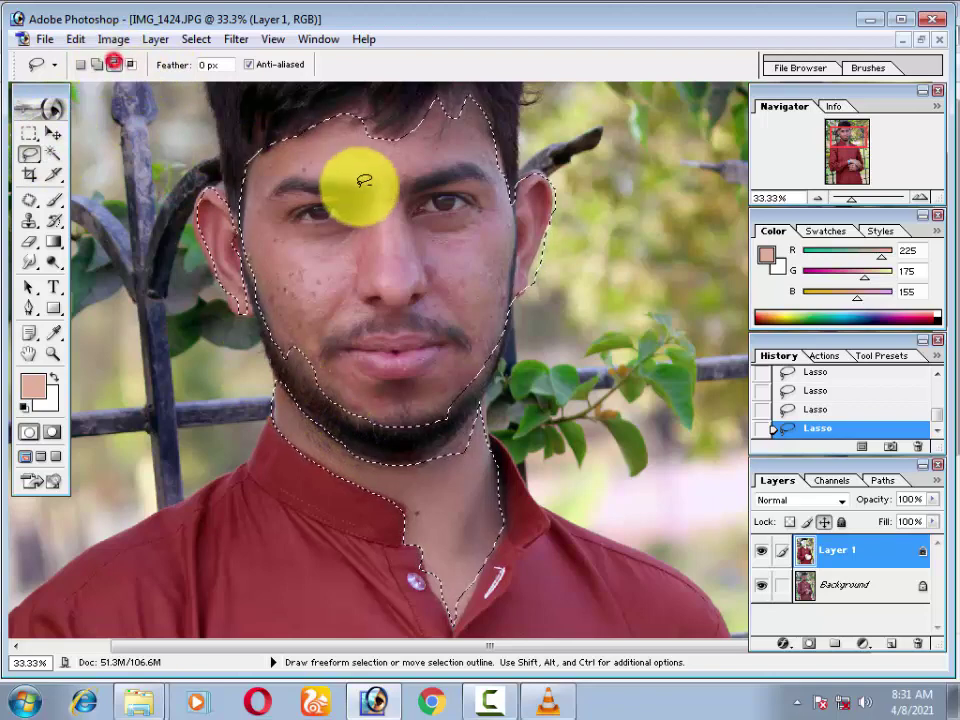
mouse_move(341, 204)
left_mouse_down()
mouse_move(311, 204)
mouse_move(321, 221)
mouse_move(343, 197)
mouse_move(295, 210)
mouse_move(353, 203)
mouse_move(297, 185)
left_mouse_up()
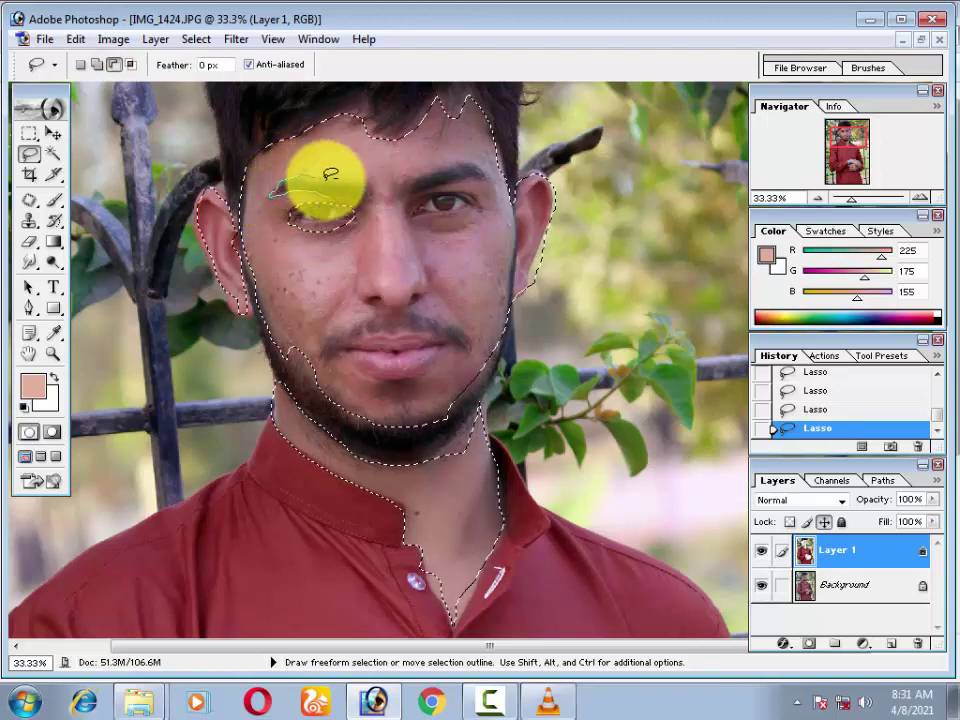
left_click_drag(352, 190, 372, 188)
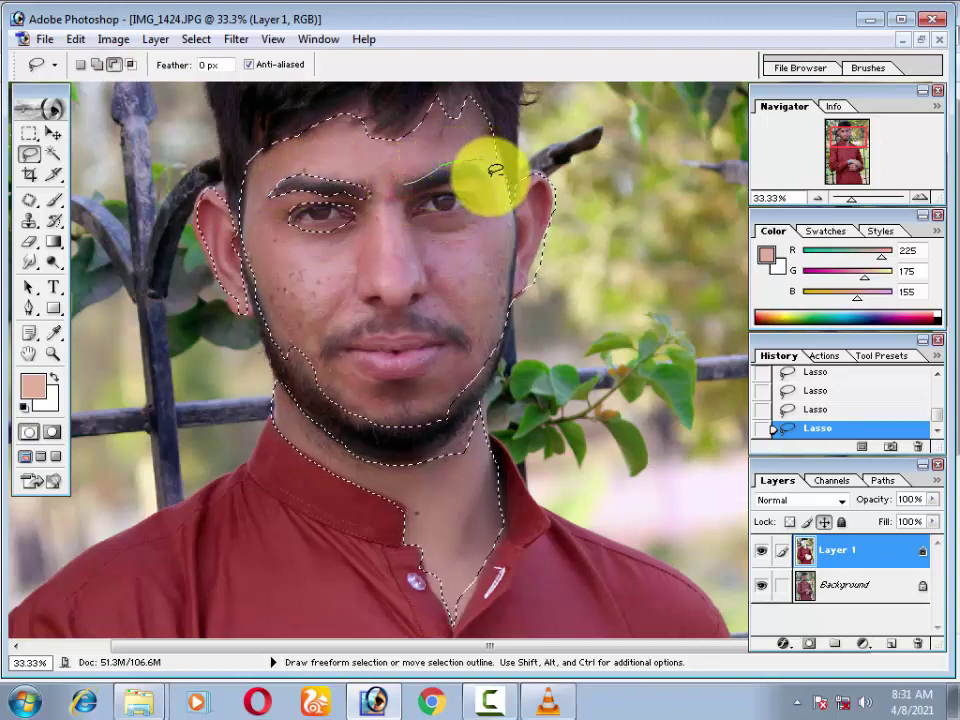
left_click_drag(405, 191, 410, 205)
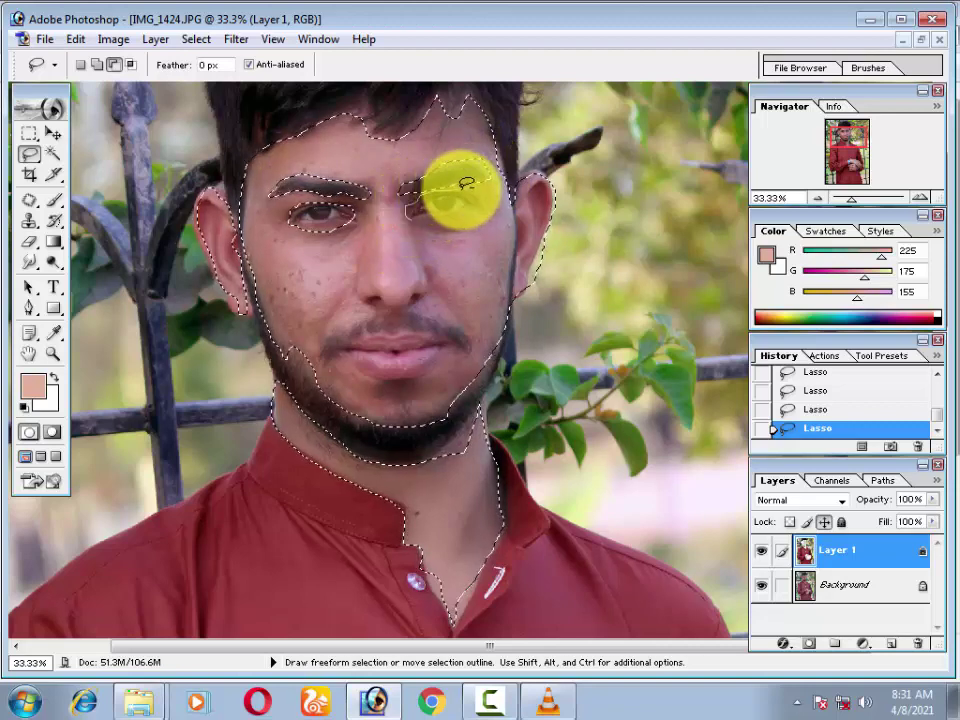
left_click_drag(488, 201, 410, 214)
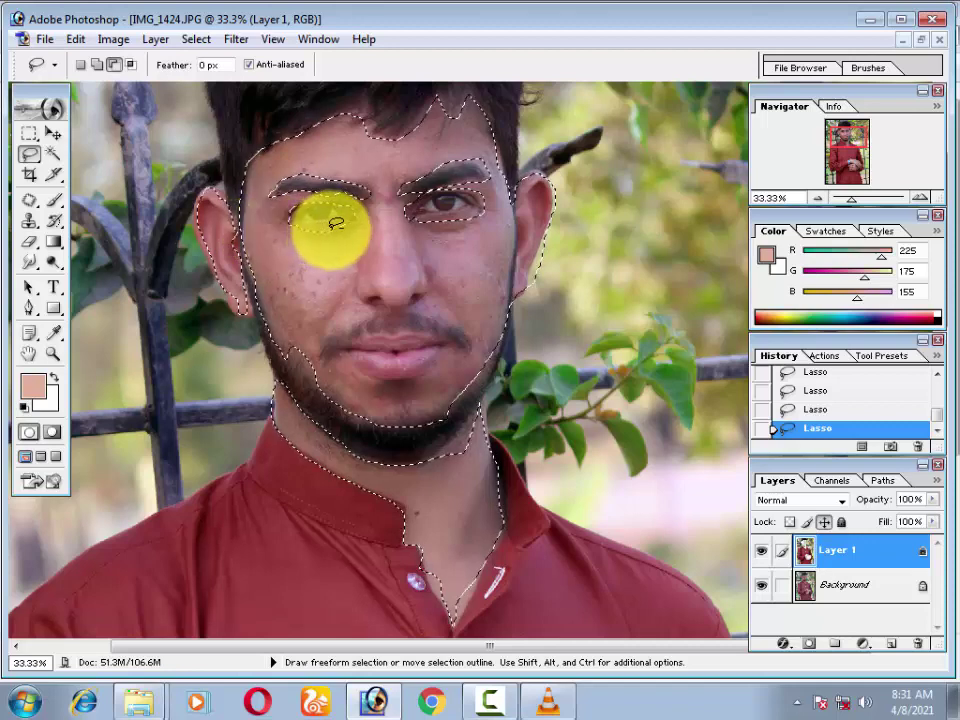
mouse_move(458, 352)
left_mouse_down()
mouse_move(414, 322)
mouse_move(337, 344)
left_mouse_up()
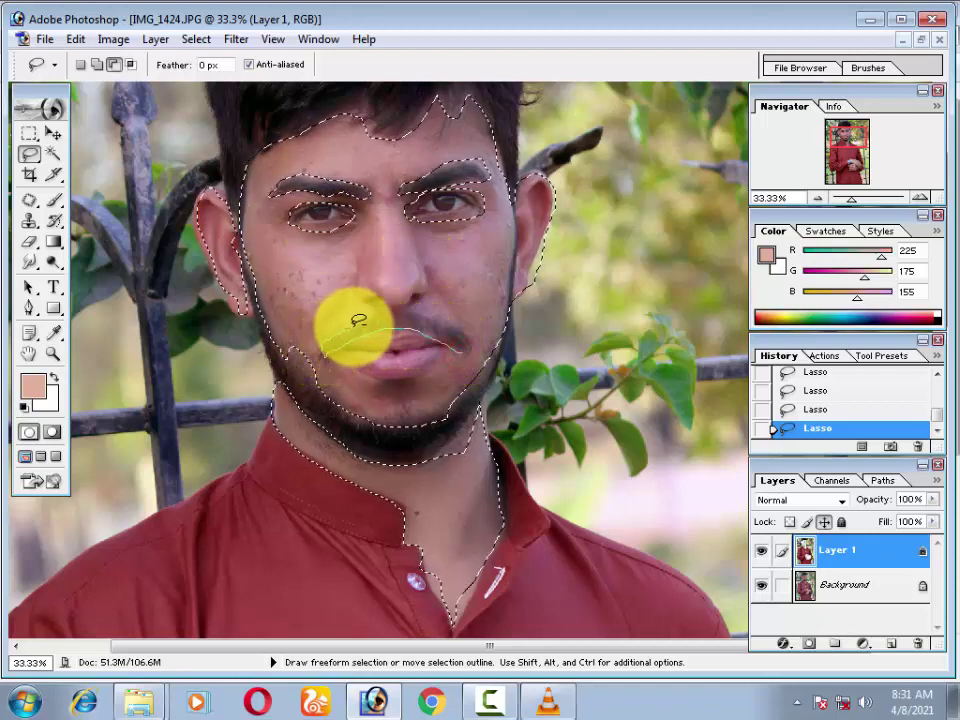
mouse_move(405, 307)
left_mouse_down()
mouse_move(446, 316)
mouse_move(470, 352)
left_mouse_up()
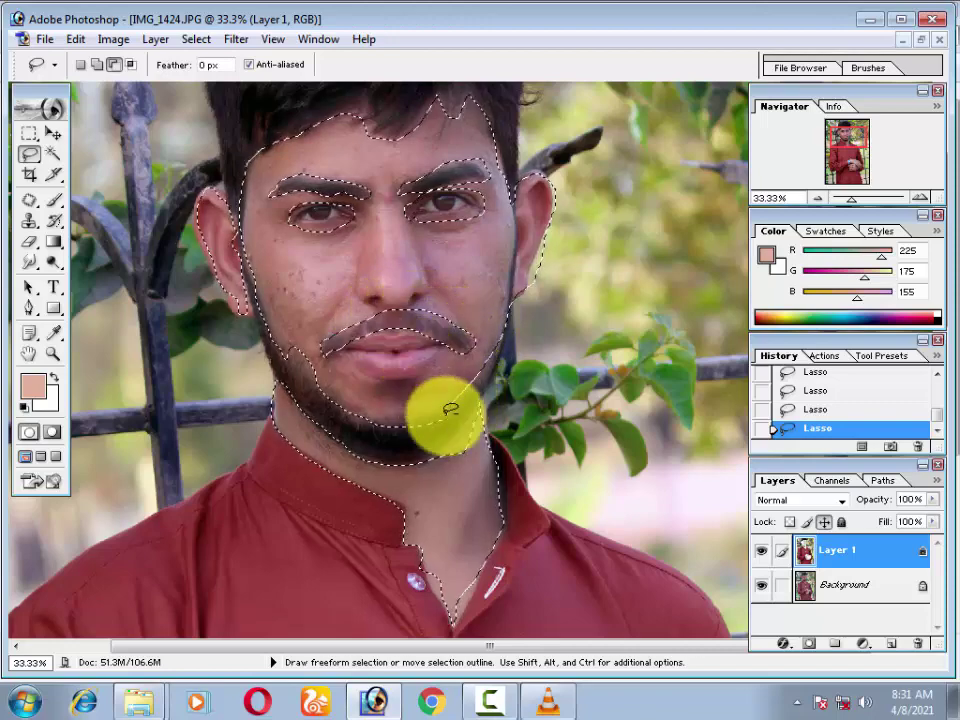
Step: Apply Imagenomic Noiseware Professional noise reduction to the selected skin on the Background layer
left_click(226, 39)
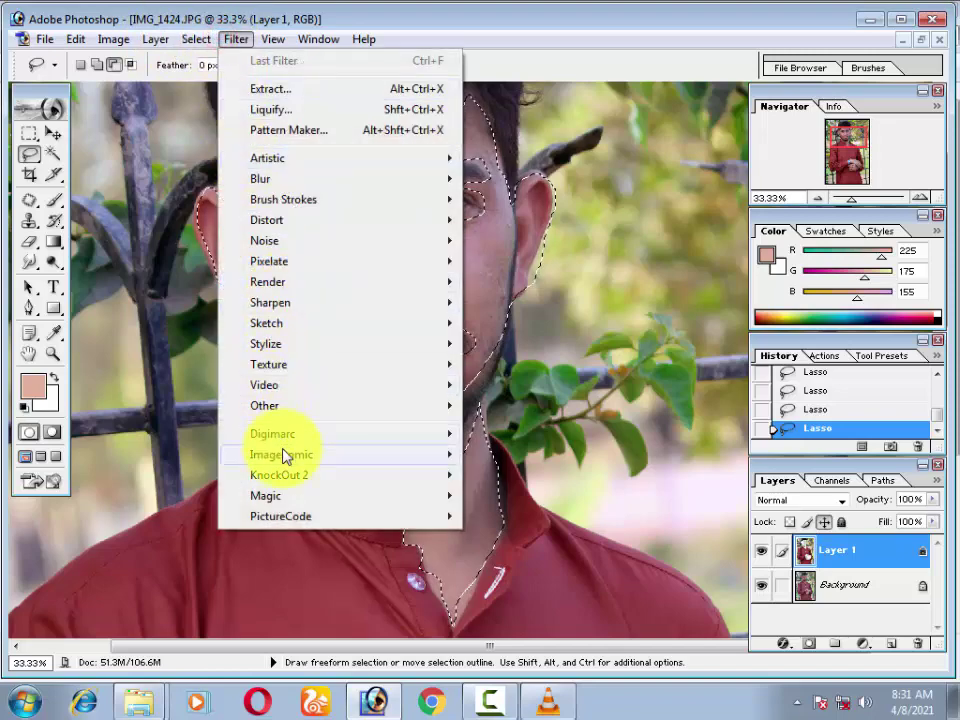
left_click(890, 583)
left_click(861, 580)
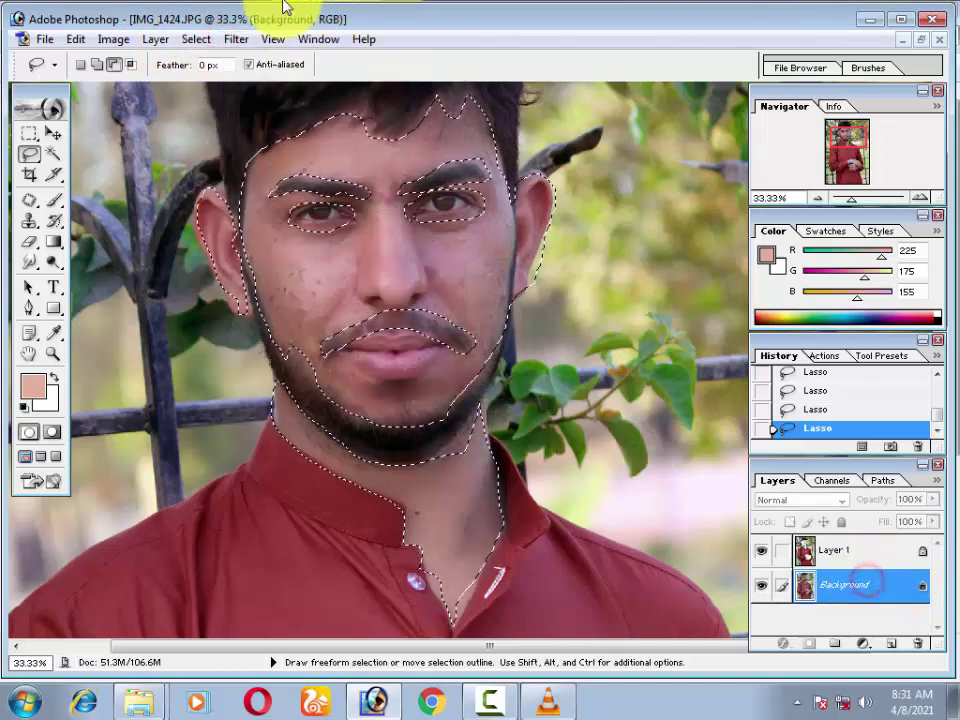
left_click(236, 39)
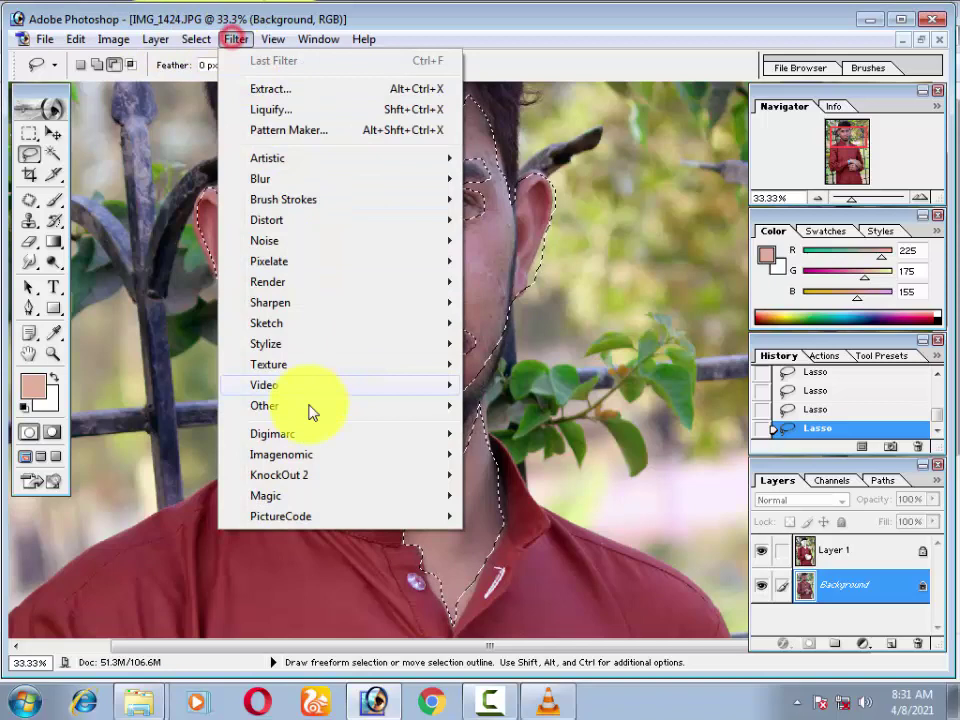
left_click(280, 456)
left_click(522, 456)
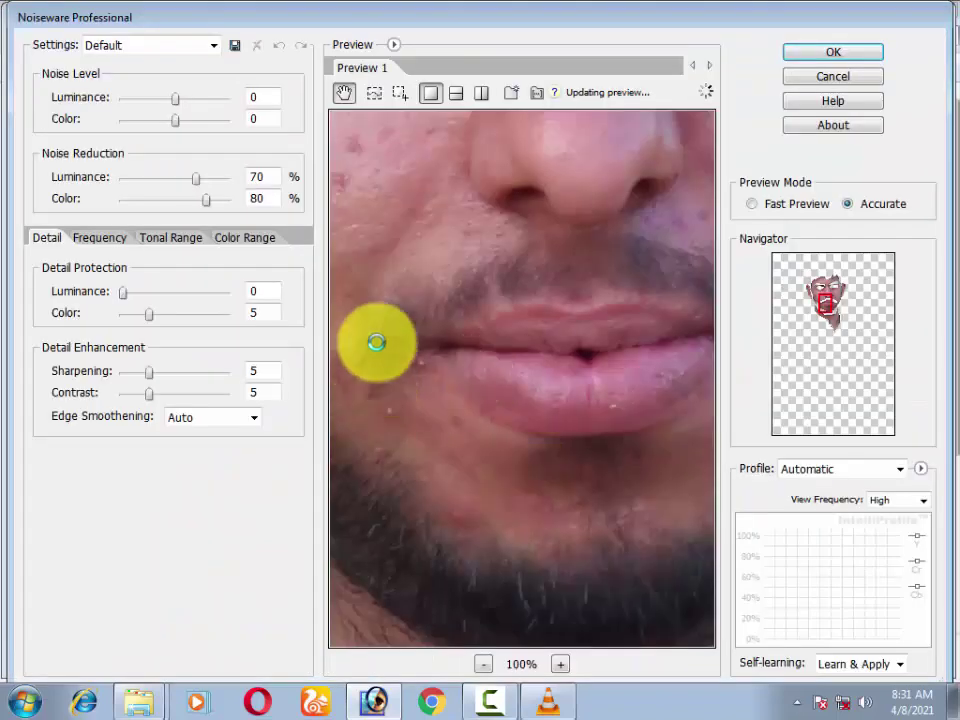
key("Return")
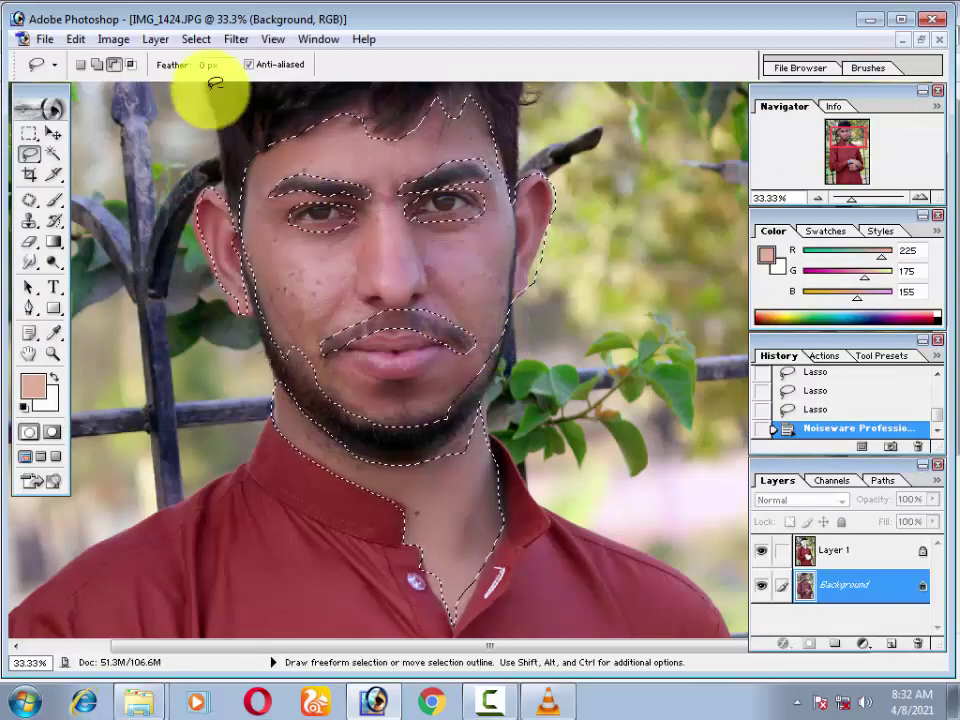
Step: Run Imagenomic Portraiture on the selected skin three times, then deselect
left_click(230, 39)
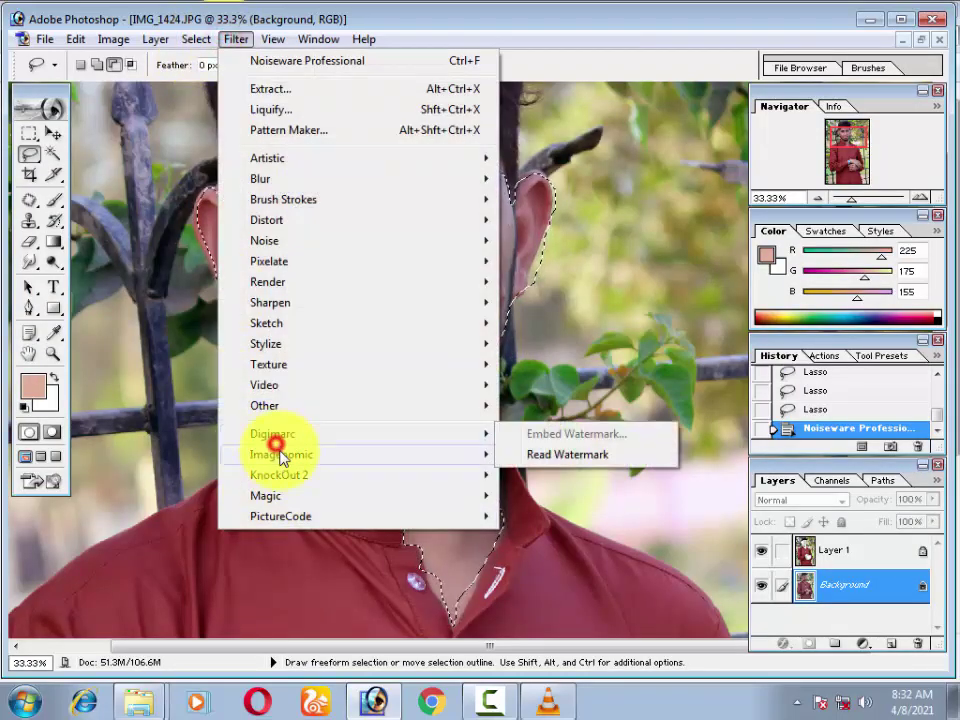
left_click(510, 474)
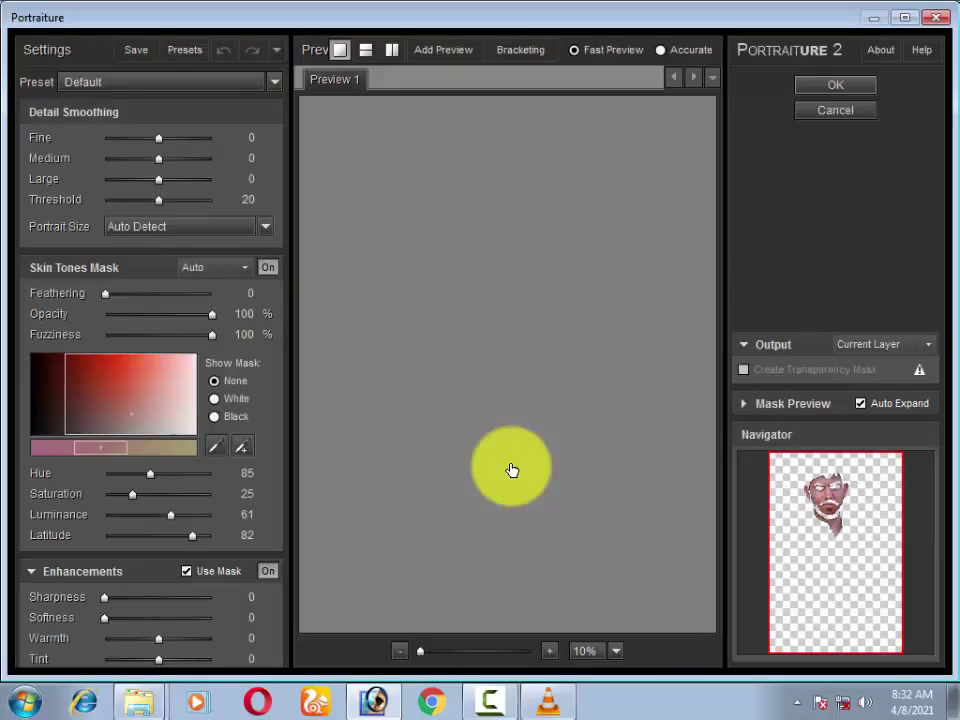
left_click(805, 92)
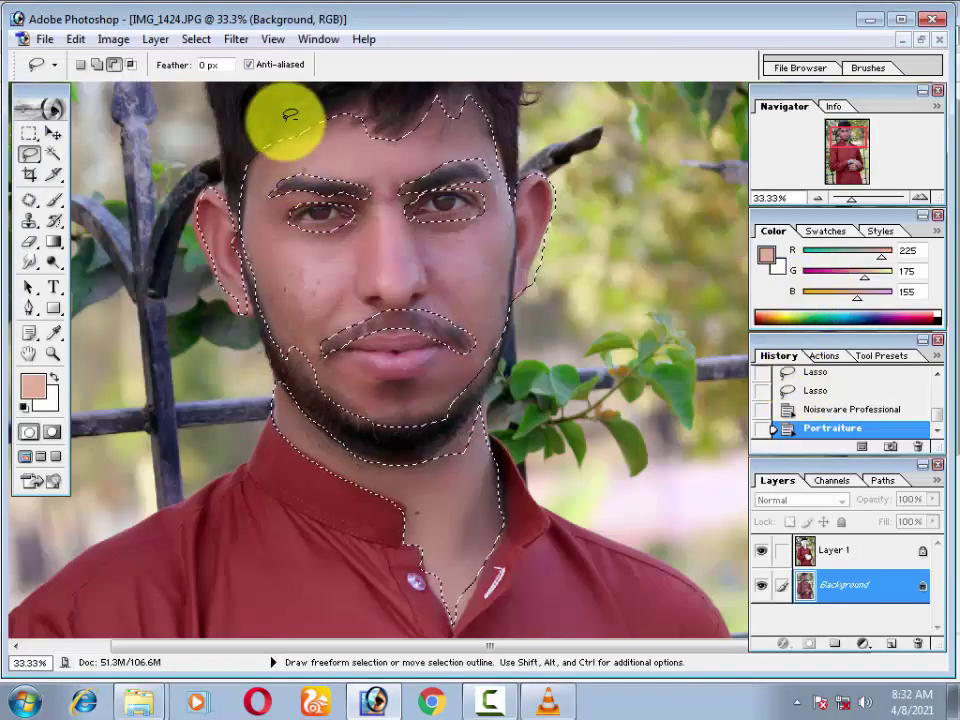
left_click(234, 39)
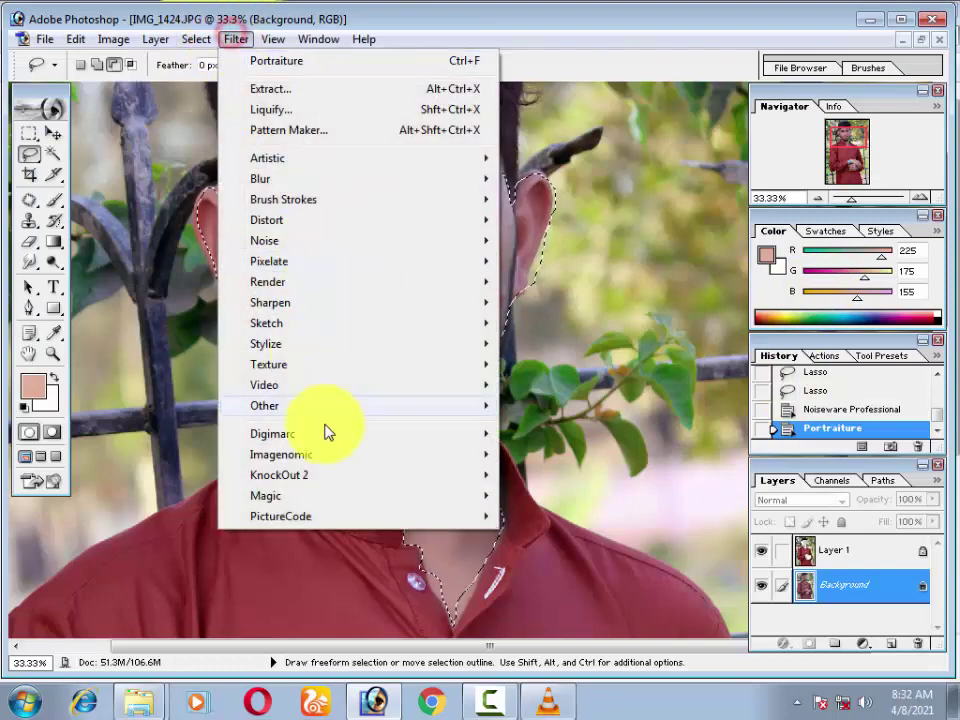
mouse_move(281, 454)
left_click(553, 514)
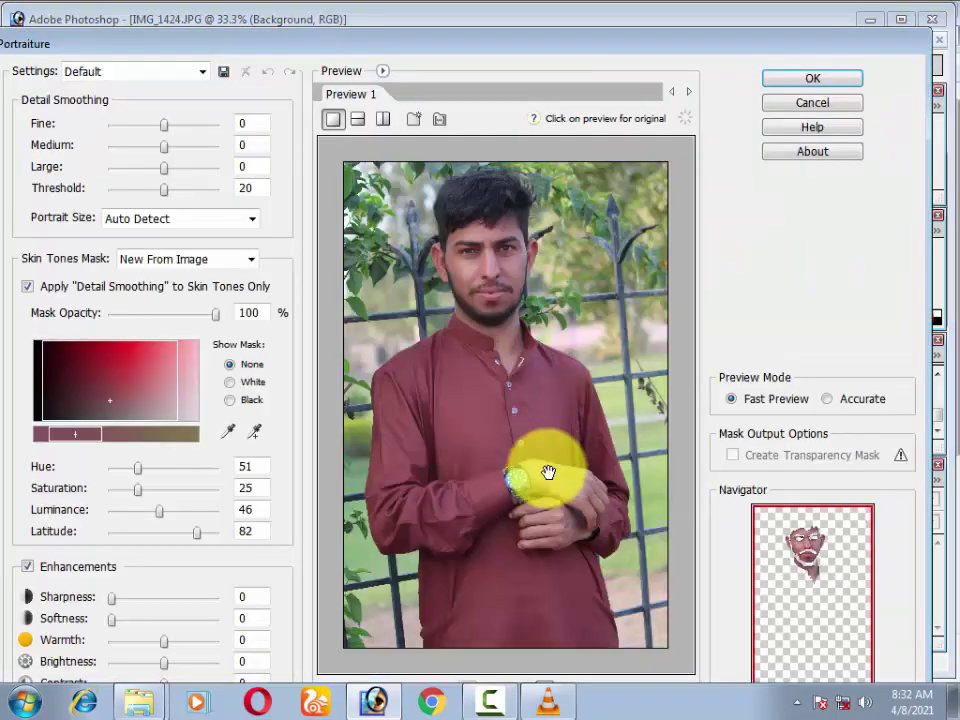
left_click(802, 82)
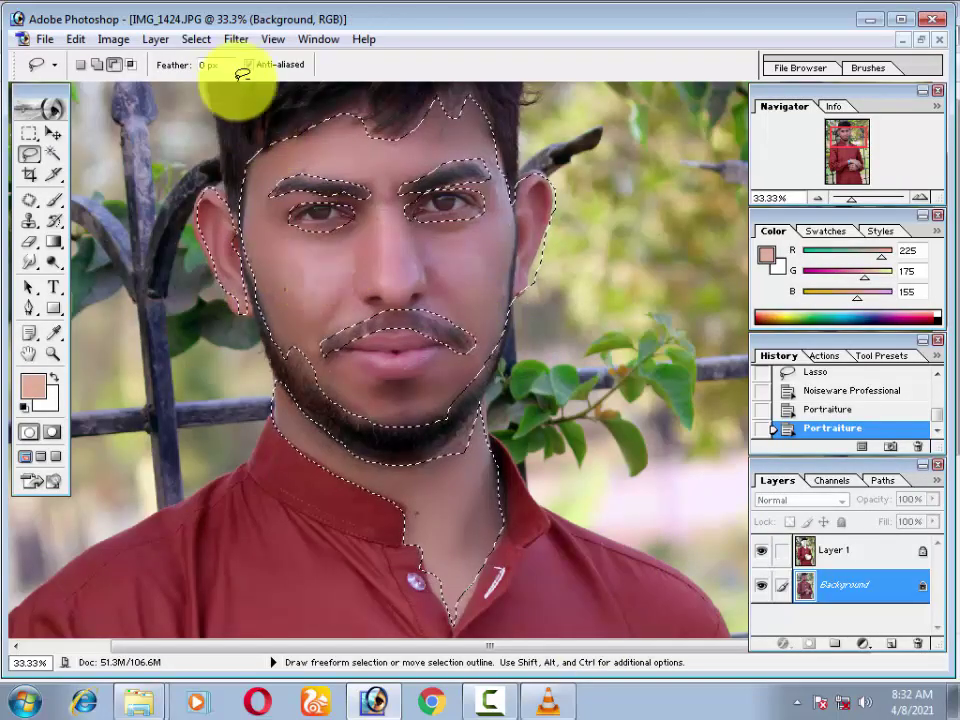
left_click(236, 40)
left_click(300, 454)
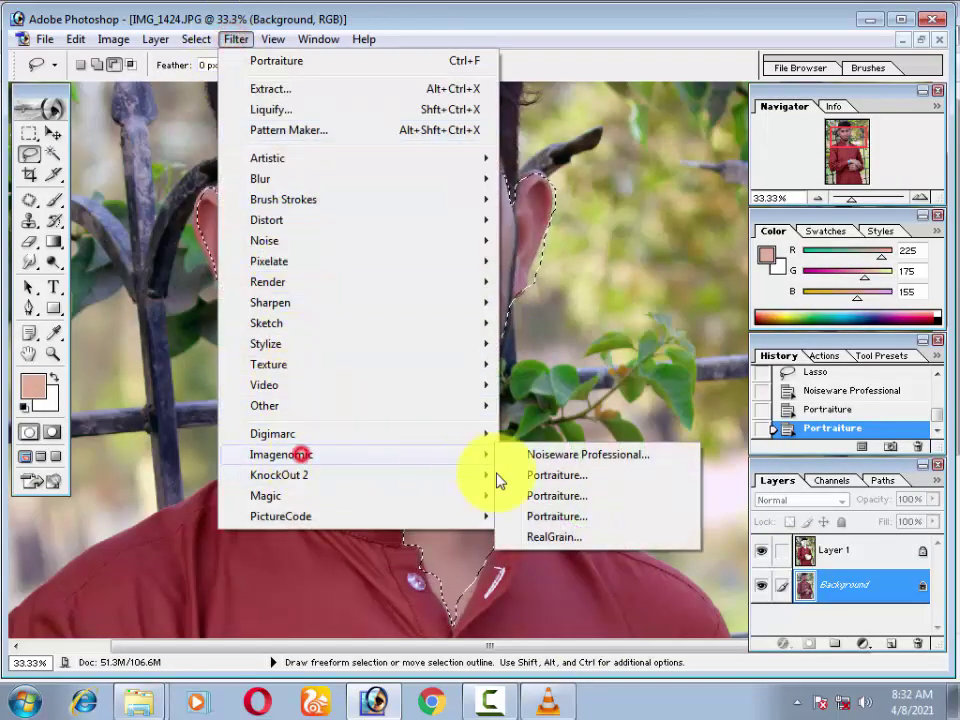
left_click(586, 500)
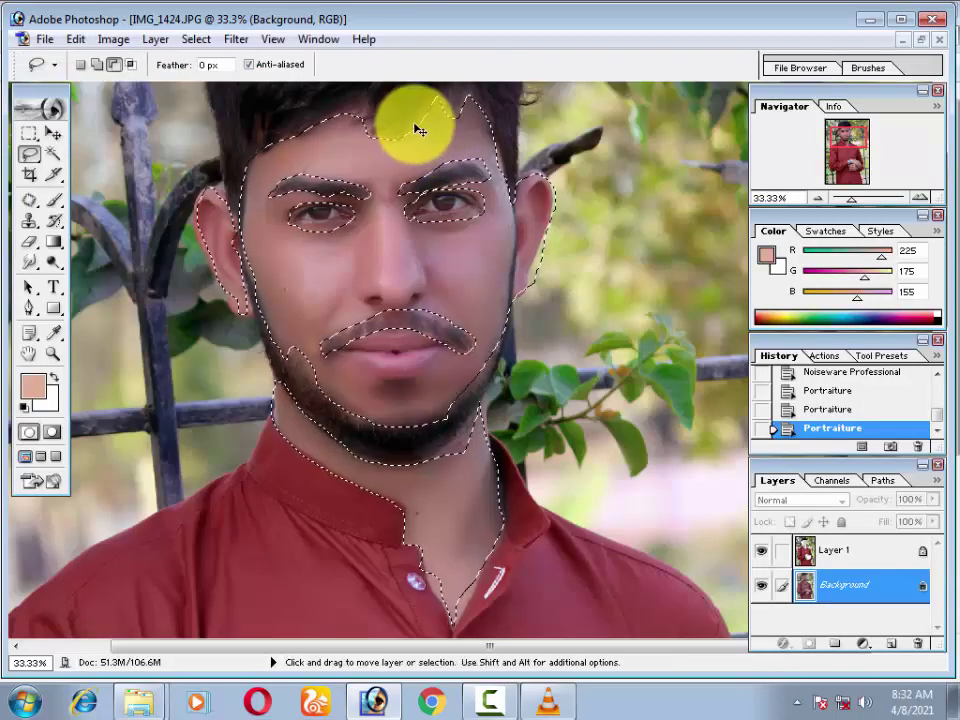
left_click(418, 130)
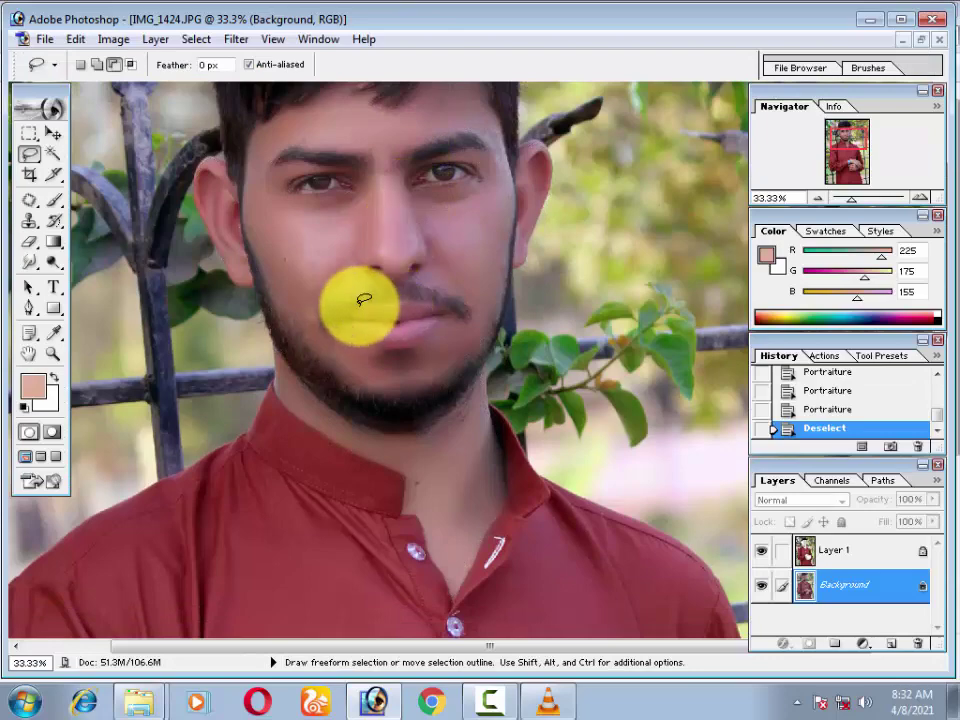
Step: Zoom in and patch a blemish on the neck with the Patch tool
key("ctrl+plus")
key("ctrl+plus")
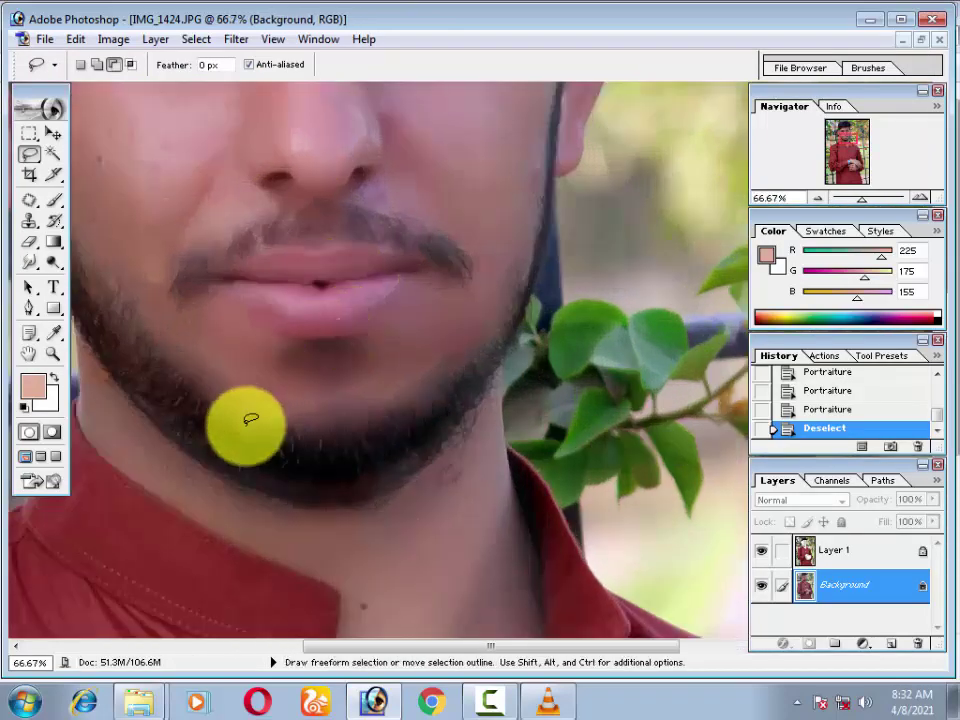
left_click_drag(249, 418, 306, 214)
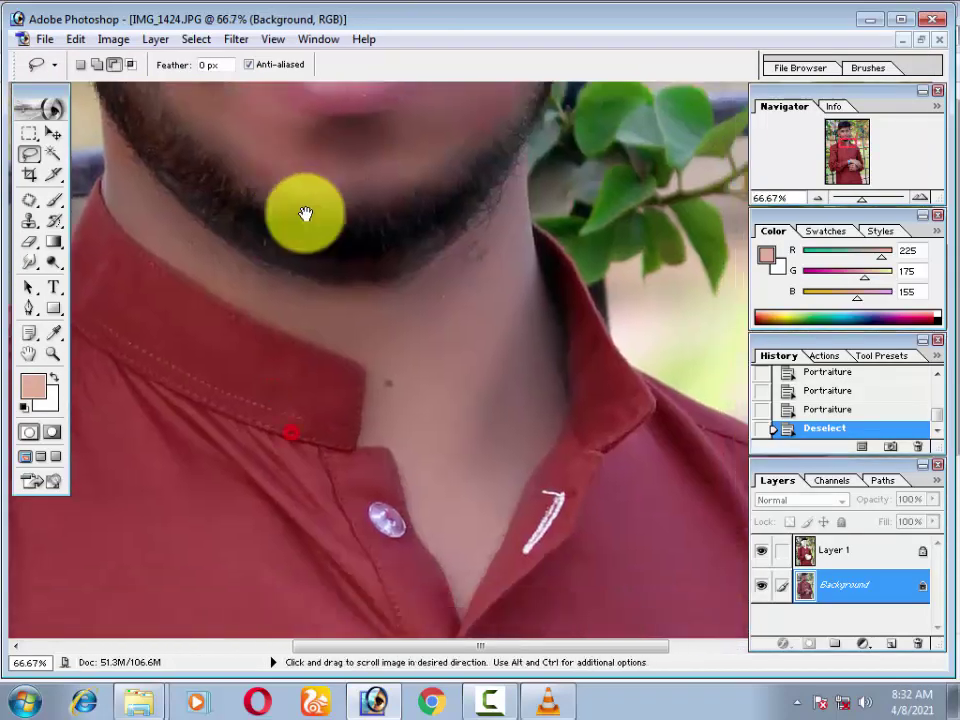
left_click(30, 220)
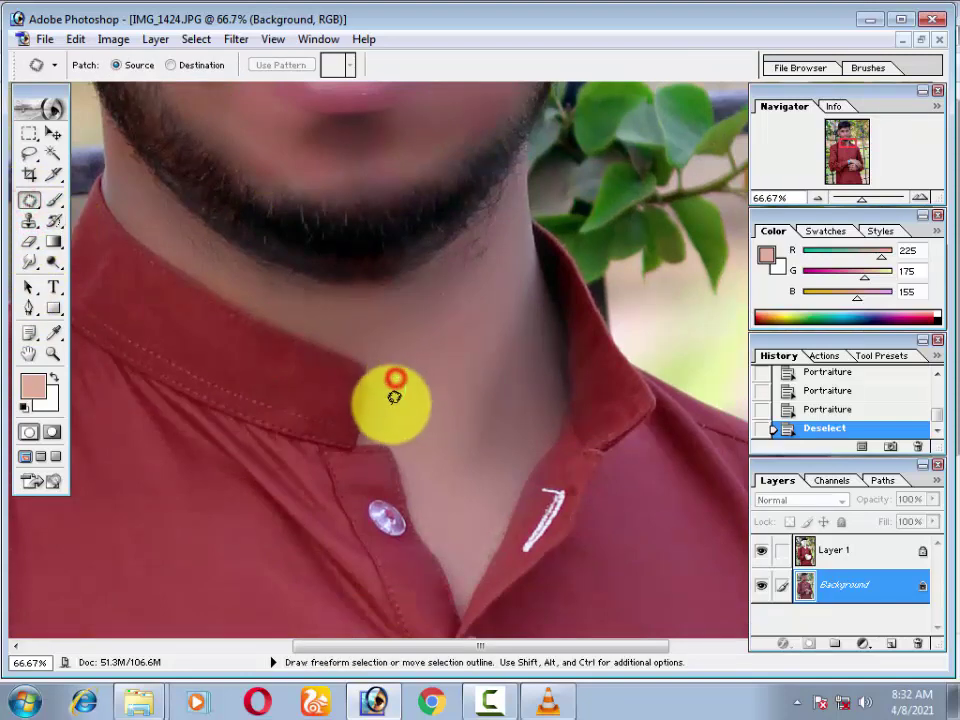
left_click_drag(394, 396, 391, 382)
key("ctrl+d")
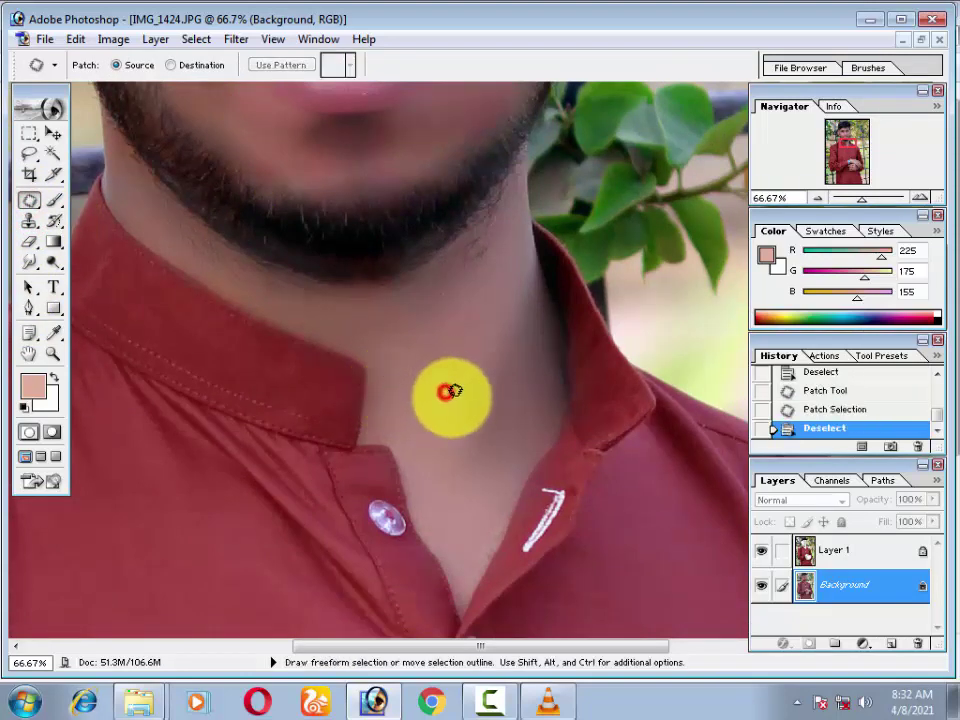
Step: Patch two spots near the mouth and lip corner, deselecting after each
left_click_drag(306, 254, 356, 484)
left_click_drag(525, 409, 568, 529)
mouse_move(576, 469)
left_mouse_down()
mouse_move(570, 485)
mouse_move(553, 452)
mouse_move(549, 476)
mouse_move(534, 450)
mouse_move(528, 503)
left_mouse_up()
key("ctrl+d")
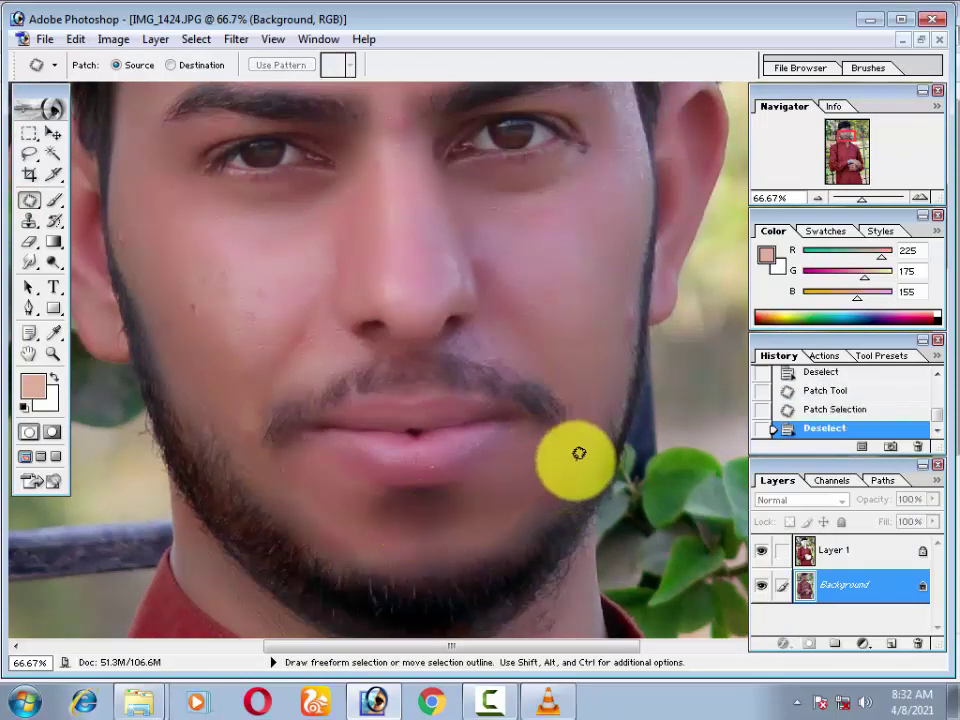
mouse_move(576, 461)
left_mouse_down()
mouse_move(530, 451)
mouse_move(534, 466)
left_mouse_up()
key("ctrl+d")
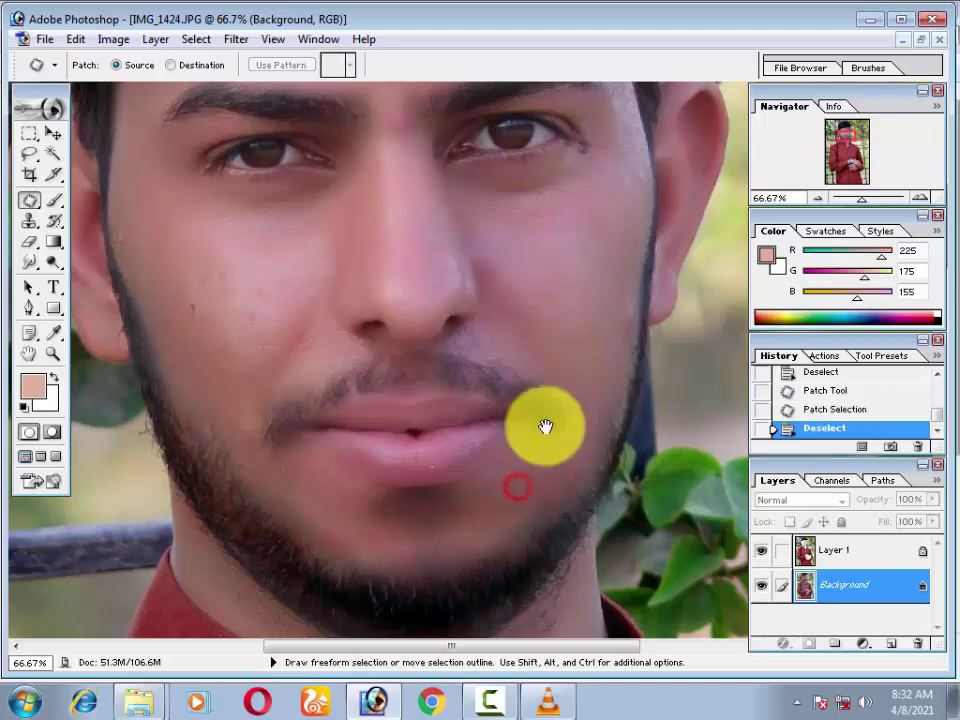
Step: Patch several blemishes on the cheek with clean nearby skin
scroll(405, 426, "up", 5)
mouse_move(195, 435)
left_mouse_down()
mouse_move(190, 455)
mouse_move(184, 407)
left_mouse_up()
mouse_move(238, 467)
left_mouse_down()
mouse_move(272, 431)
mouse_move(257, 434)
mouse_move(306, 463)
mouse_move(287, 483)
left_mouse_up()
left_click(276, 416)
mouse_move(247, 409)
left_mouse_down()
mouse_move(225, 422)
mouse_move(176, 388)
left_mouse_up()
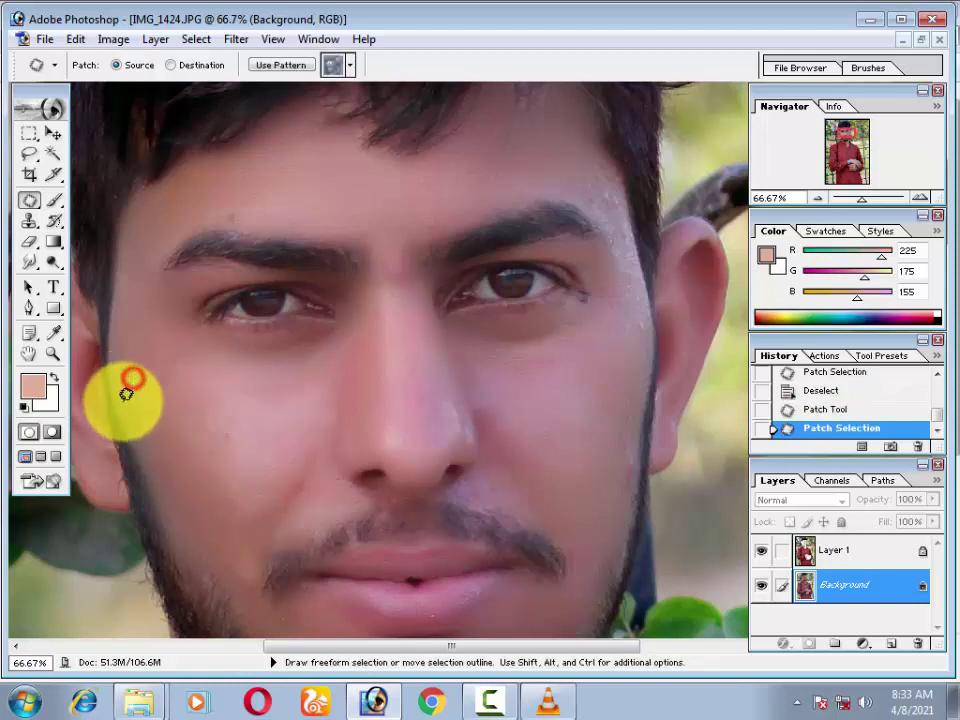
mouse_move(118, 366)
left_mouse_down()
mouse_move(124, 388)
mouse_move(162, 392)
left_mouse_up()
left_click(167, 362)
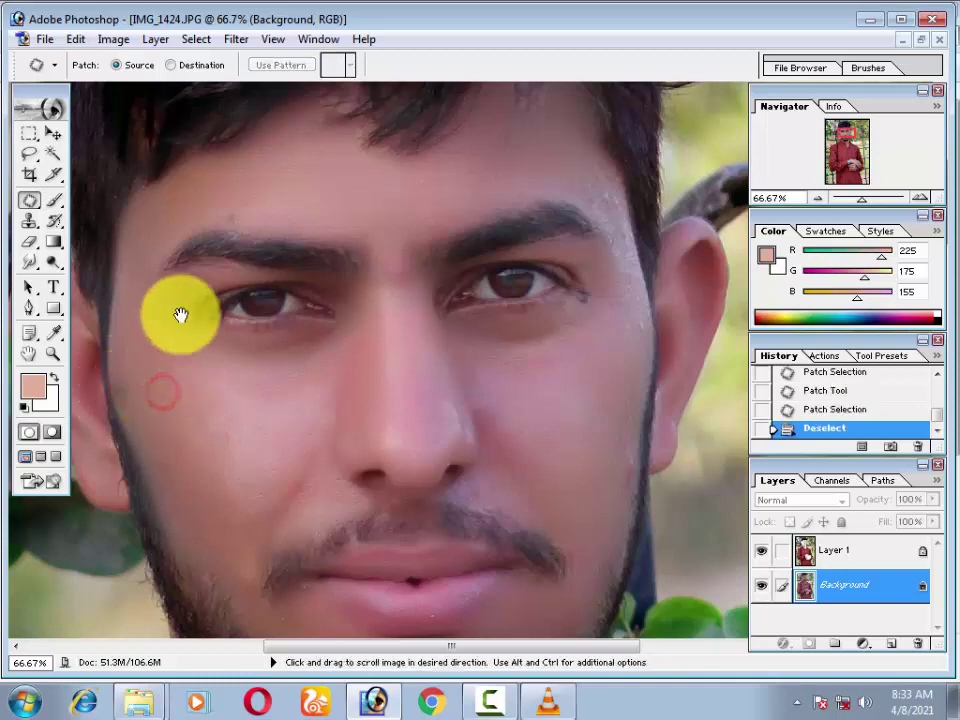
left_click_drag(179, 293, 171, 332)
left_click_drag(397, 314, 357, 404)
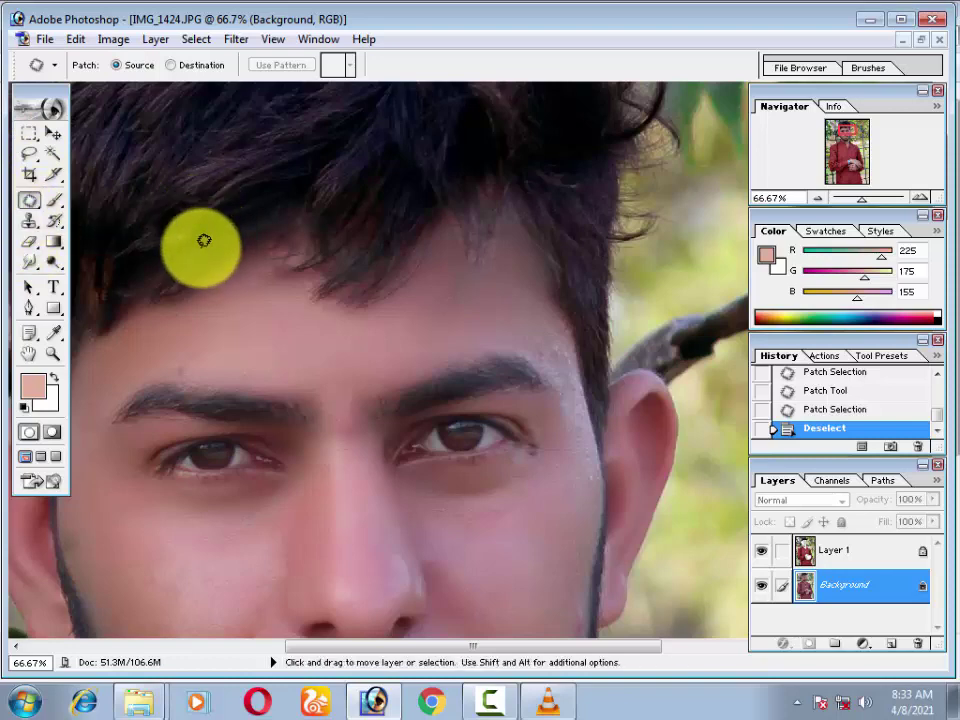
Step: At 200% zoom, sample clean forehead skin and heal stray hairs along the hairline
key("ctrl+plus")
key("ctrl+plus")
left_click_drag(260, 140, 221, 328)
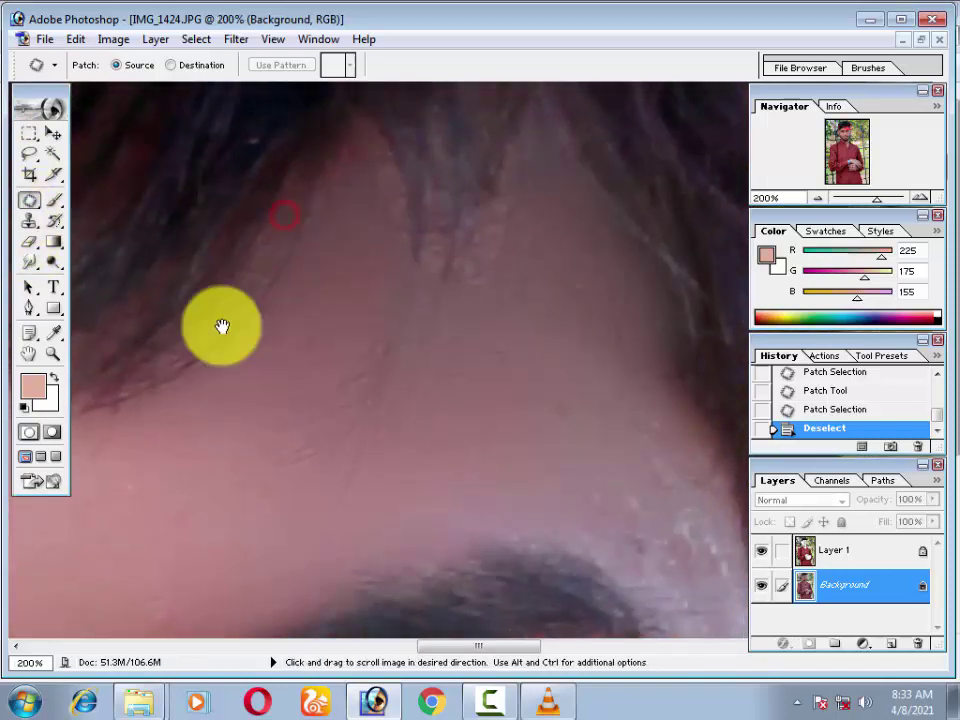
left_click(29, 200)
left_click(29, 221)
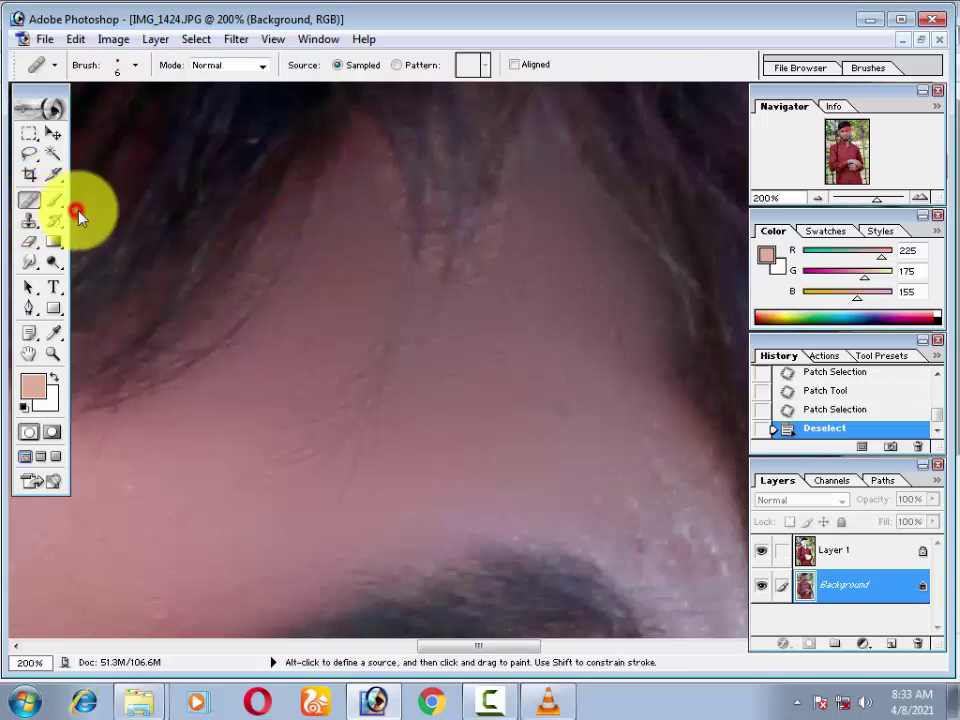
left_click(507, 441, "alt")
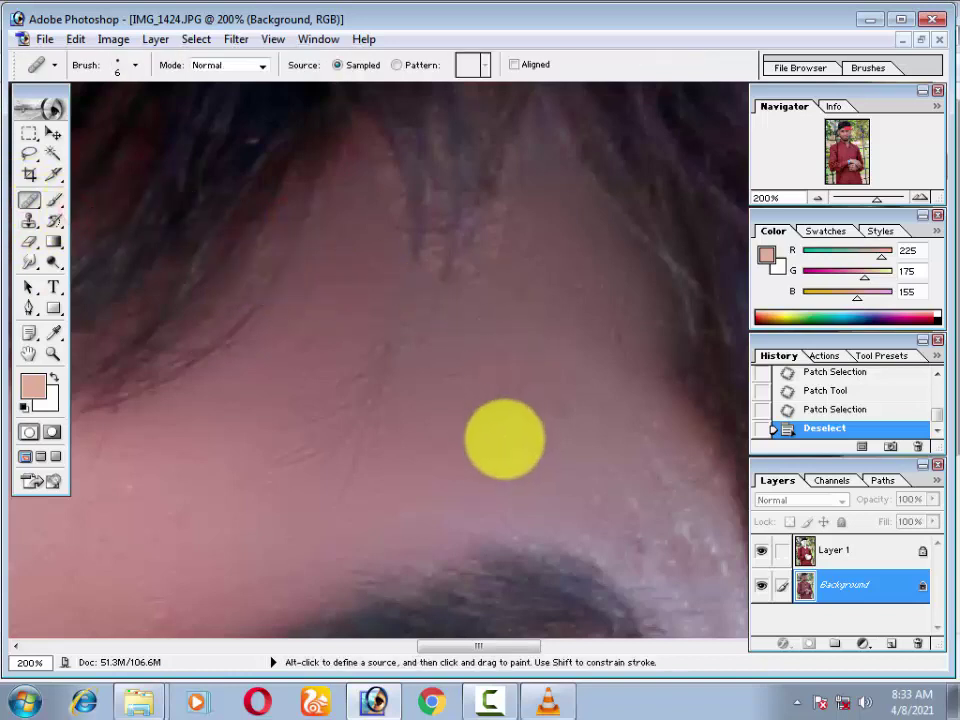
mouse_move(492, 252)
left_mouse_down()
mouse_move(508, 217)
mouse_move(500, 228)
left_mouse_up()
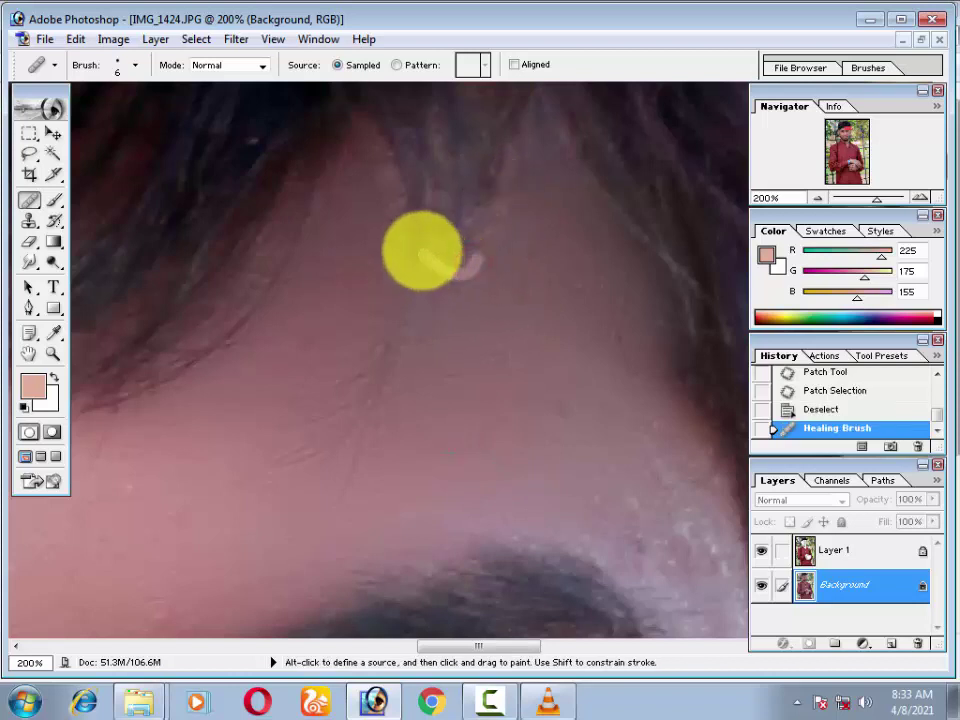
left_click_drag(422, 250, 382, 178)
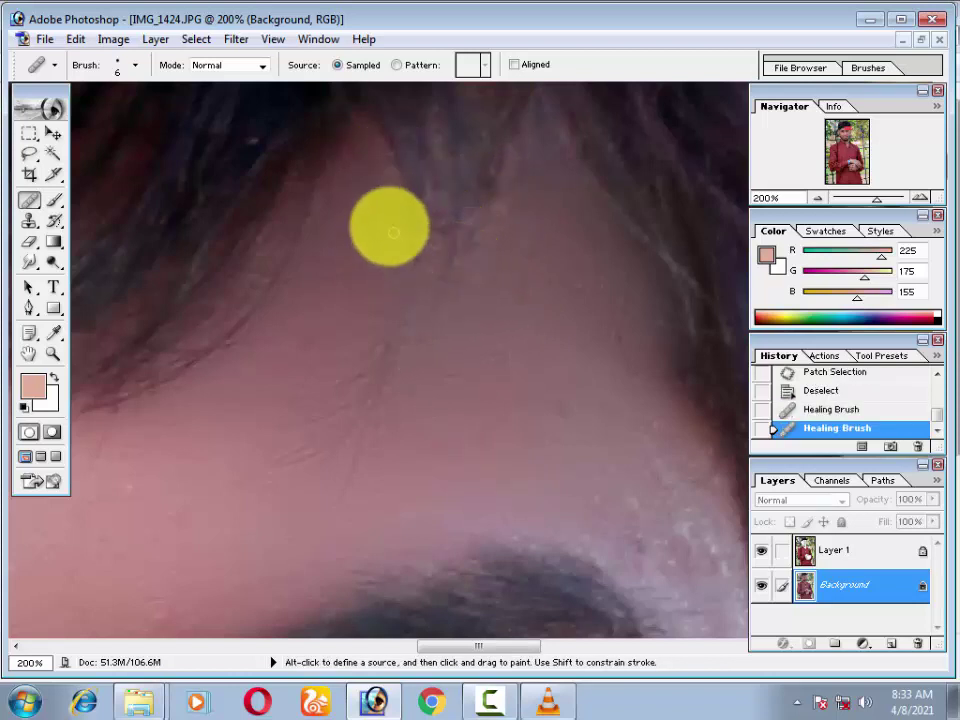
left_click(382, 189)
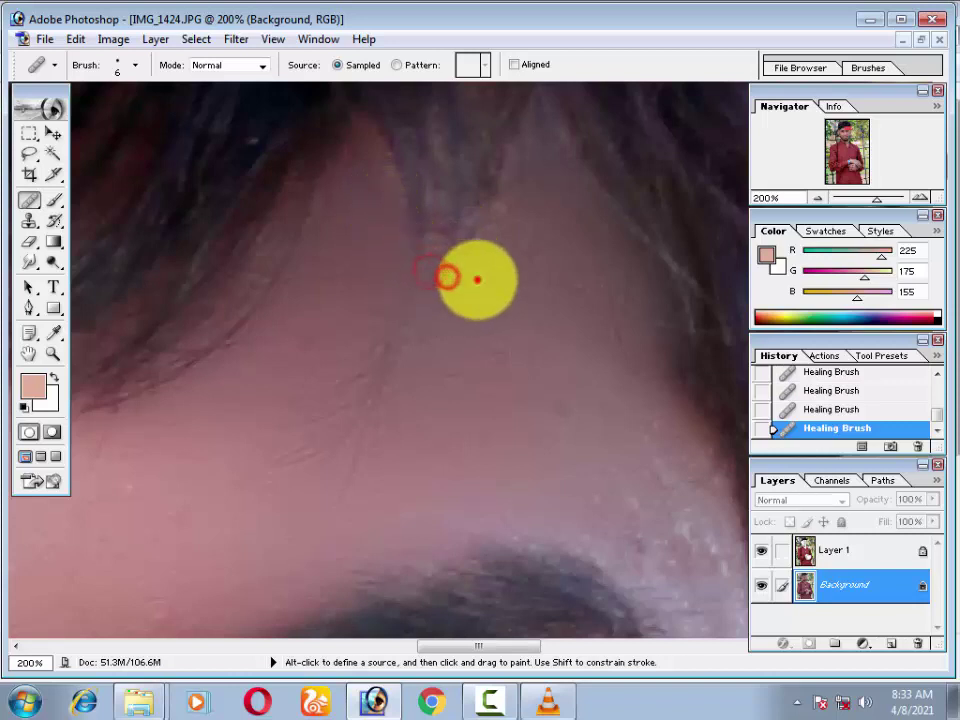
Step: Heal more stray hairs further along the hairline, then zoom out to 100%
left_click_drag(400, 270, 550, 210)
left_click_drag(362, 336, 401, 334)
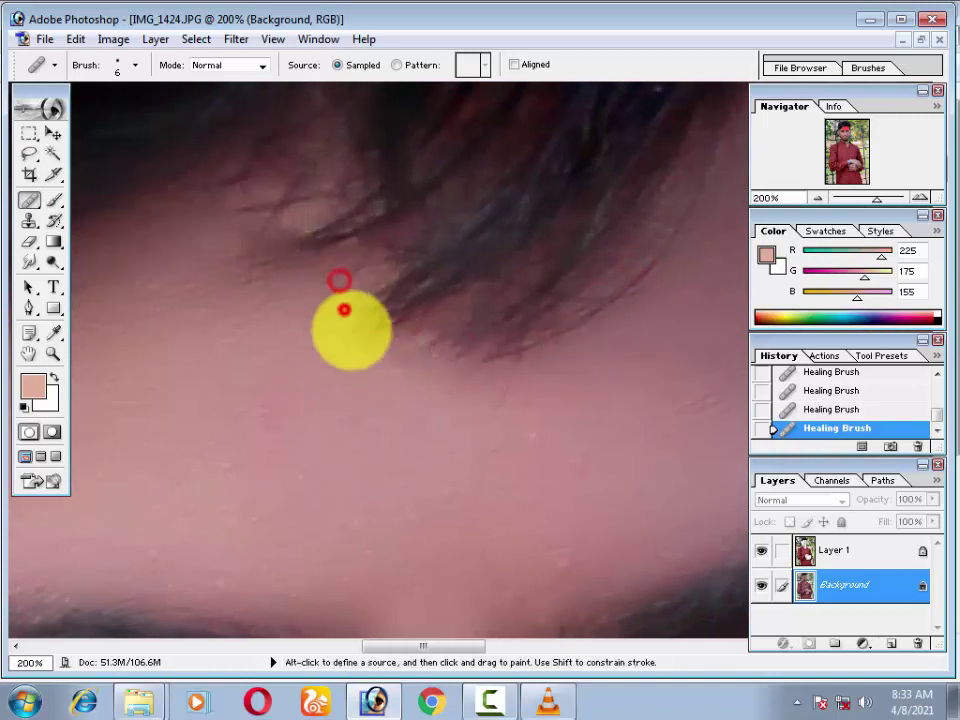
left_click(445, 367)
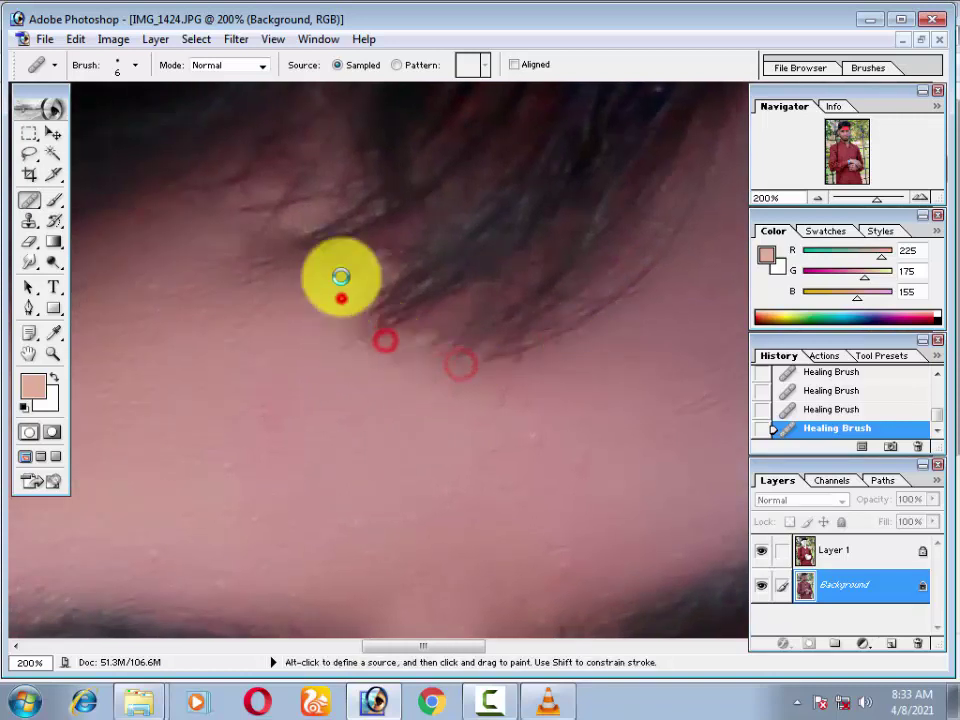
left_click(340, 300)
left_click_drag(340, 299, 478, 231)
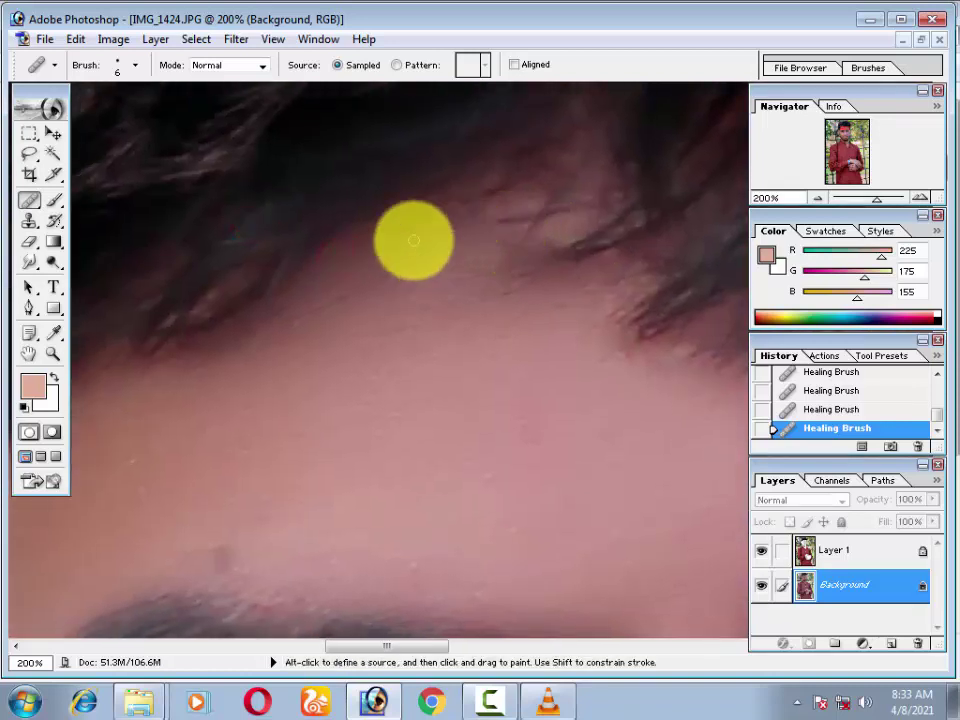
key("ctrl+minus")
Step: Check Layer 1's visibility and merge it down into the Background
key("ctrl+minus")
key("ctrl+minus")
key("ctrl+minus")
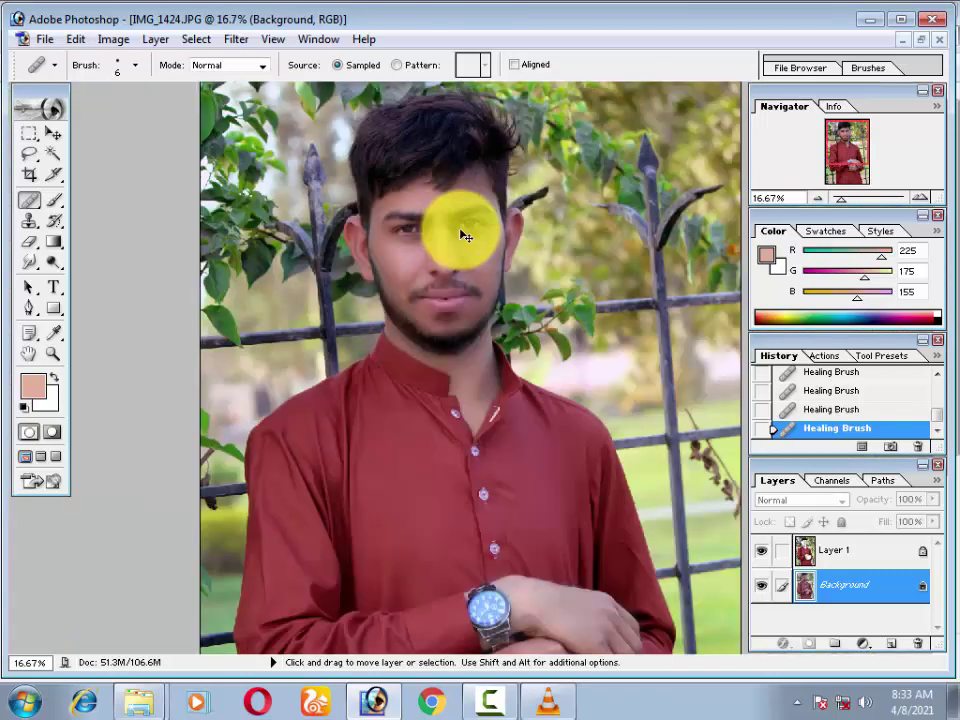
key("ctrl+minus")
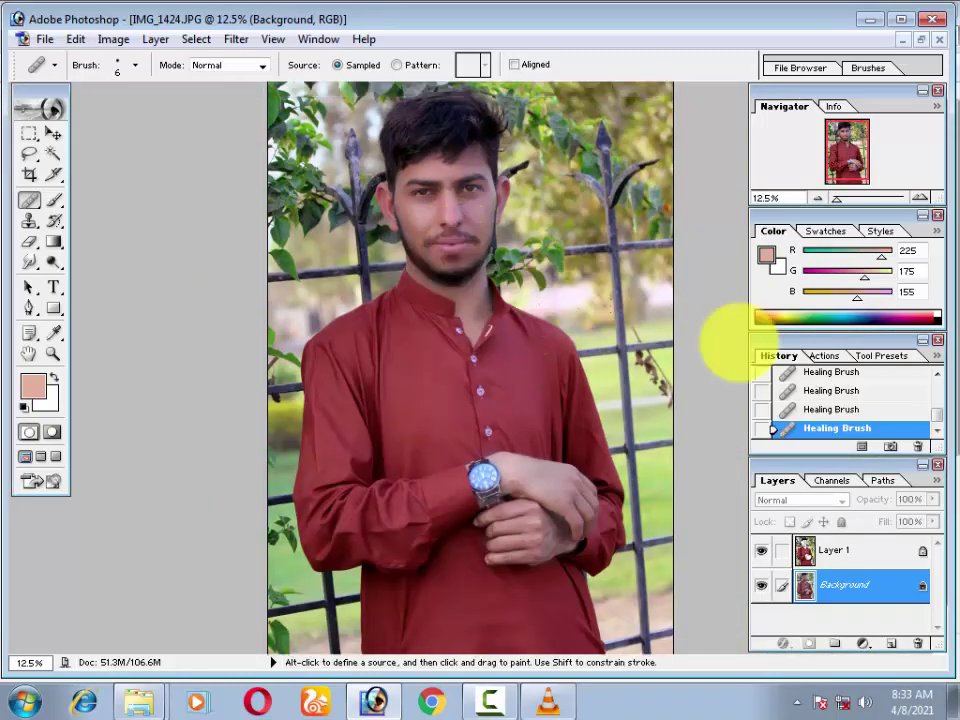
left_click(768, 587)
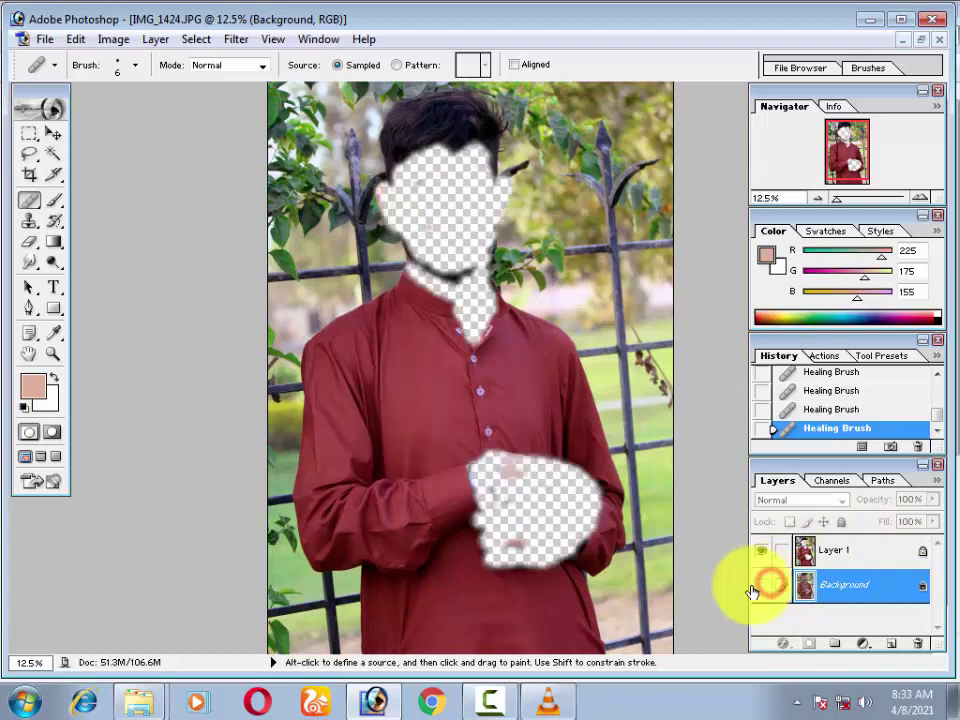
left_click(762, 555)
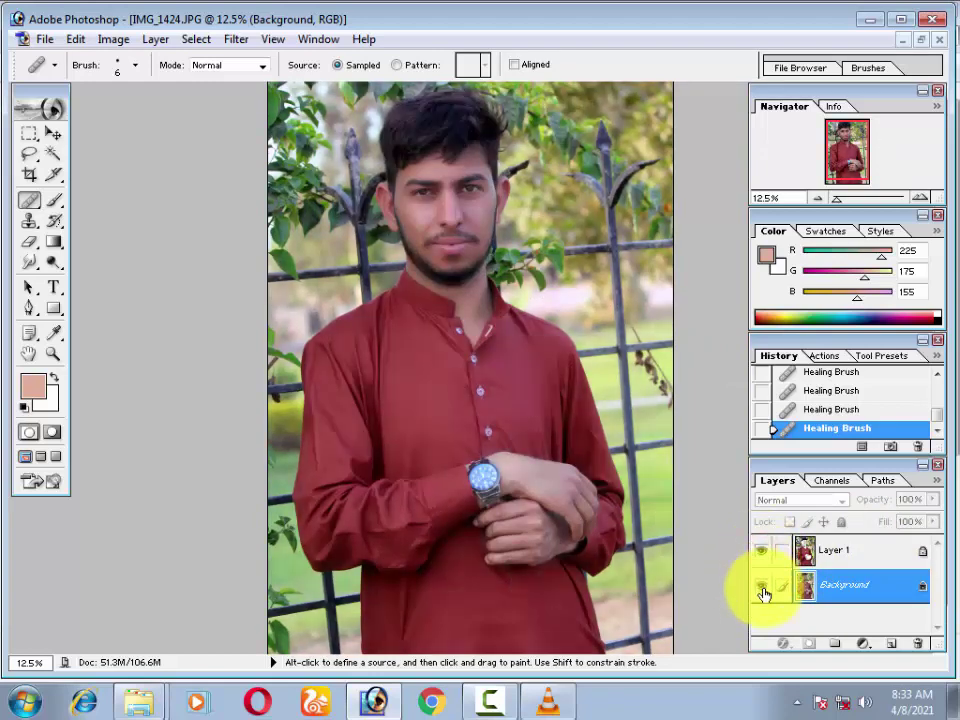
left_click(805, 558)
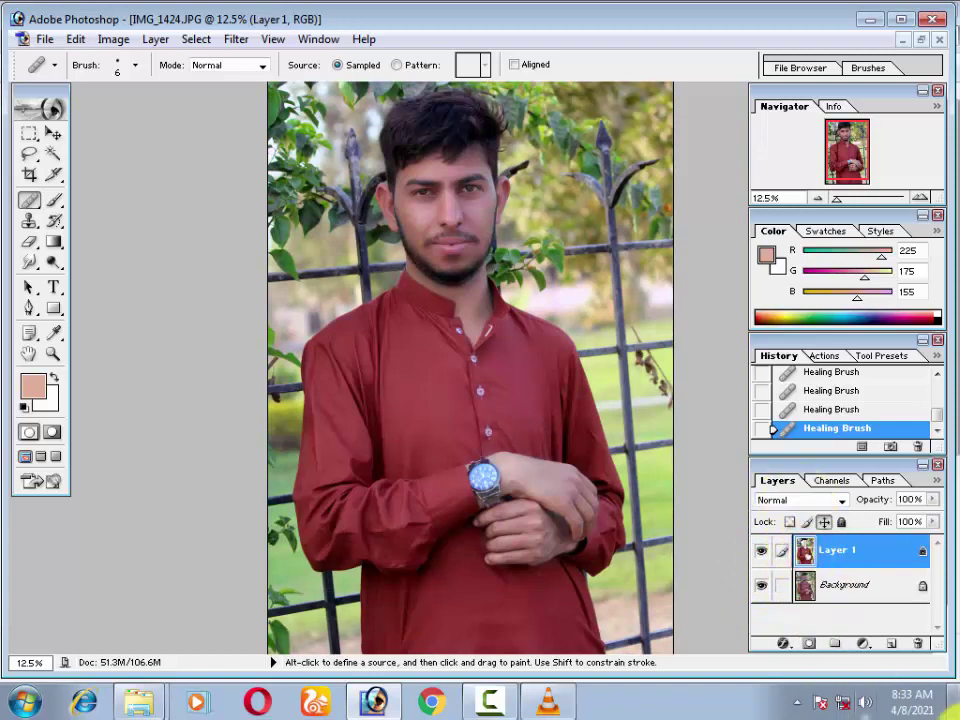
key("ctrl+e")
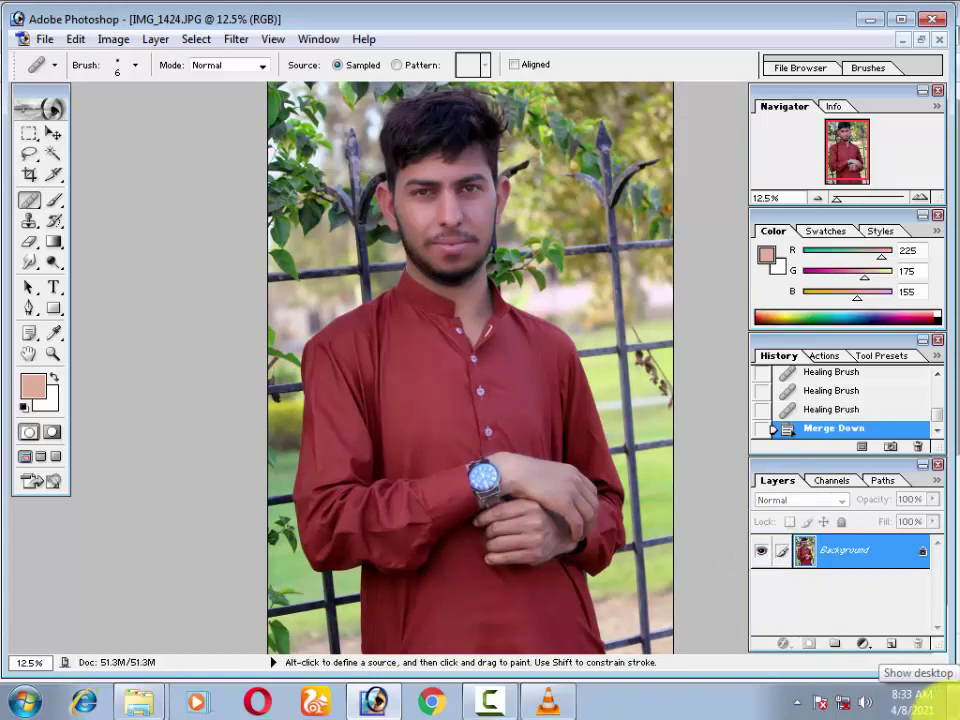
Step: Copy the whole photo onto a new Layer 1
key("ctrl+j")
key("ctrl+0")
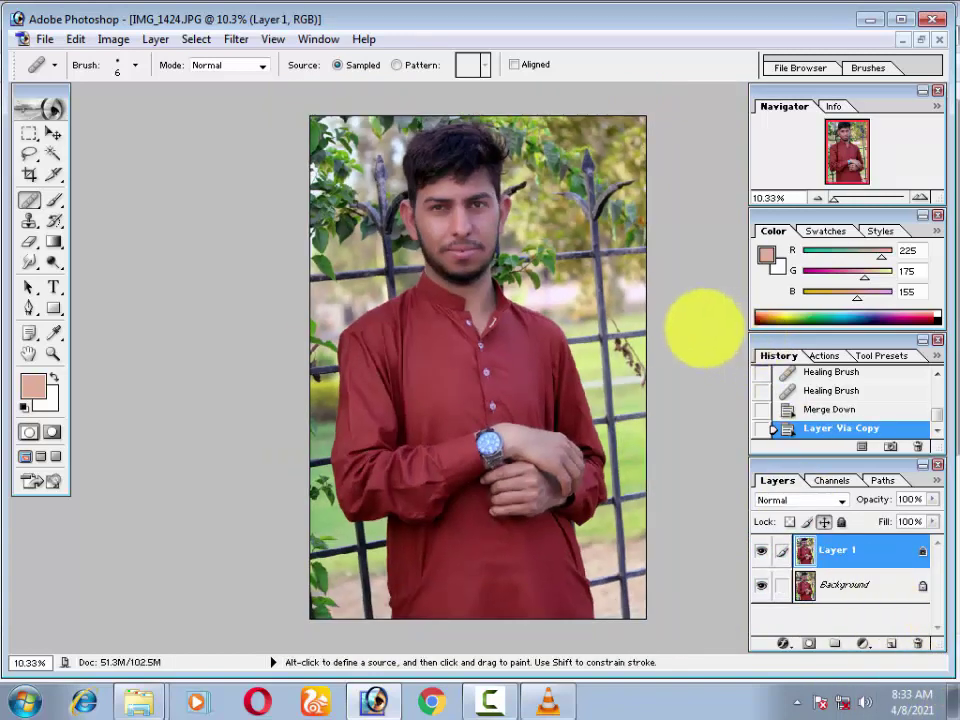
key("ctrl+plus")
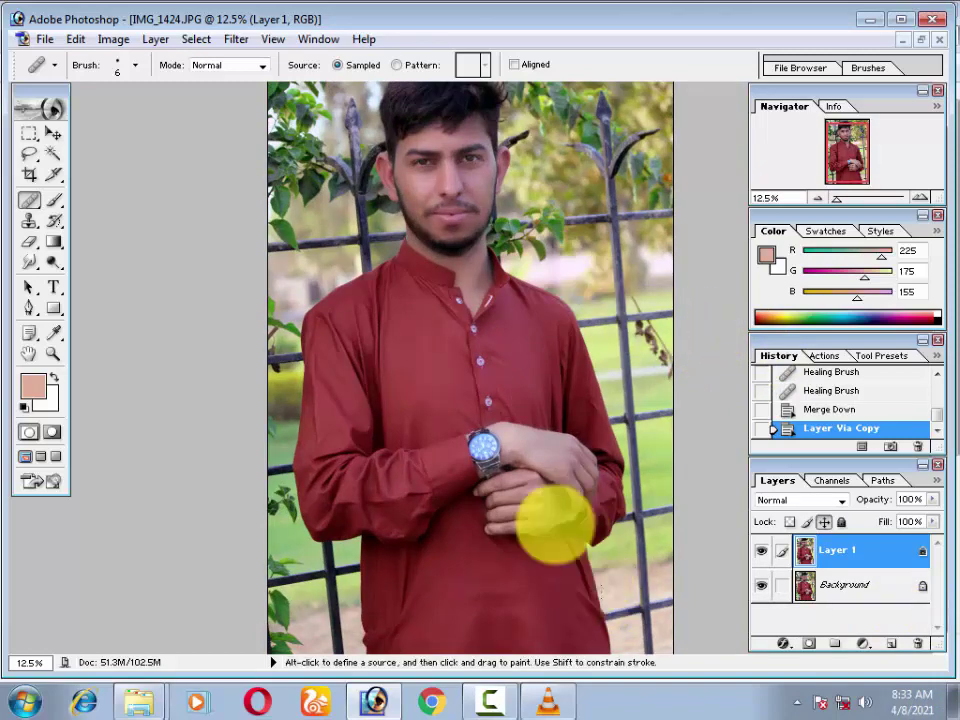
Step: Brighten Layer 1 with Curves by lifting the curve's midpoint upward
left_click(113, 39)
mouse_move(156, 89)
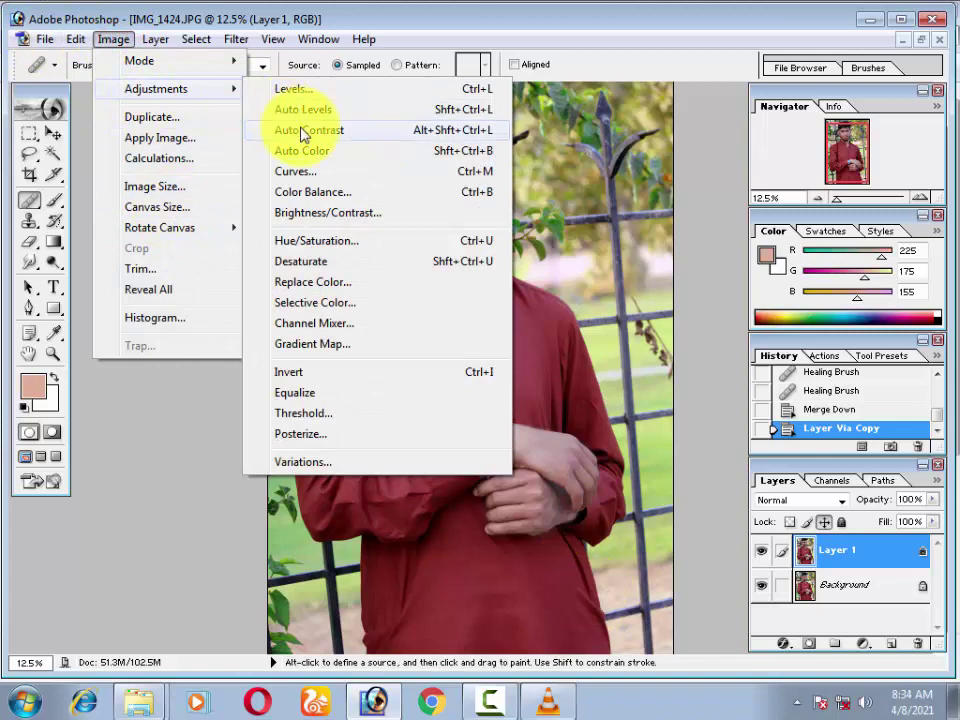
left_click(395, 174)
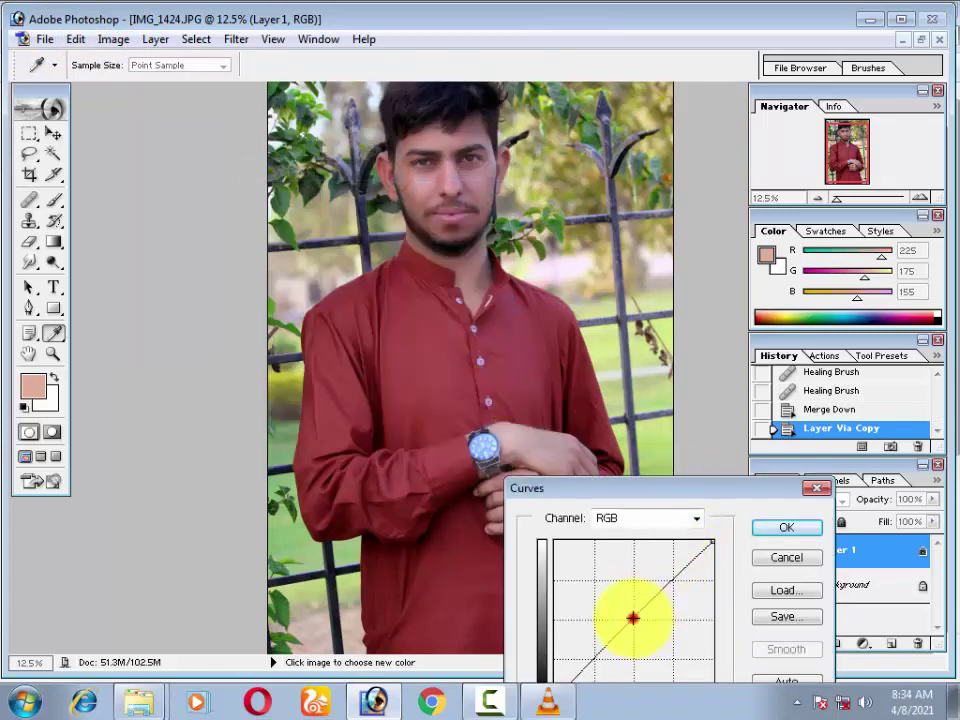
left_click_drag(628, 617, 622, 609)
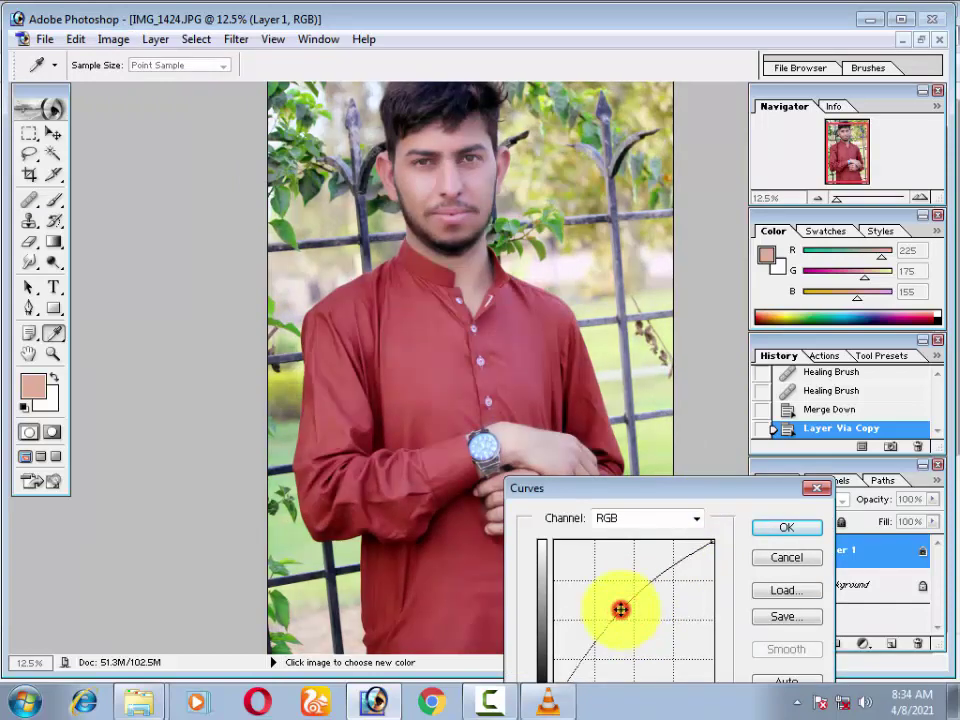
key("Return")
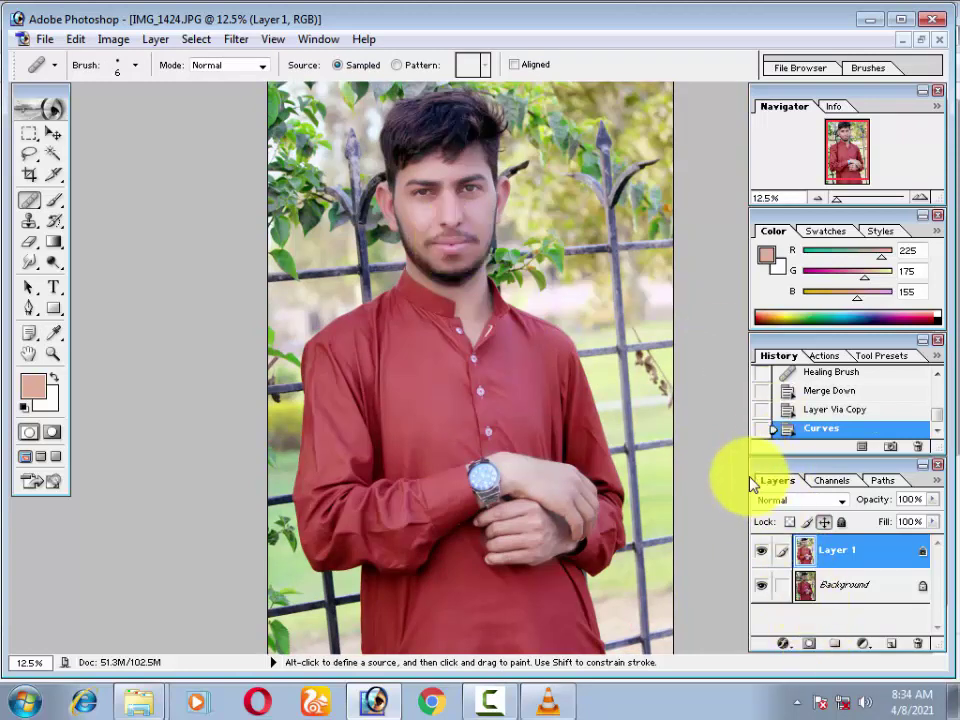
Step: Undo the Curves adjustment and reselect Layer 1
key("ctrl+z")
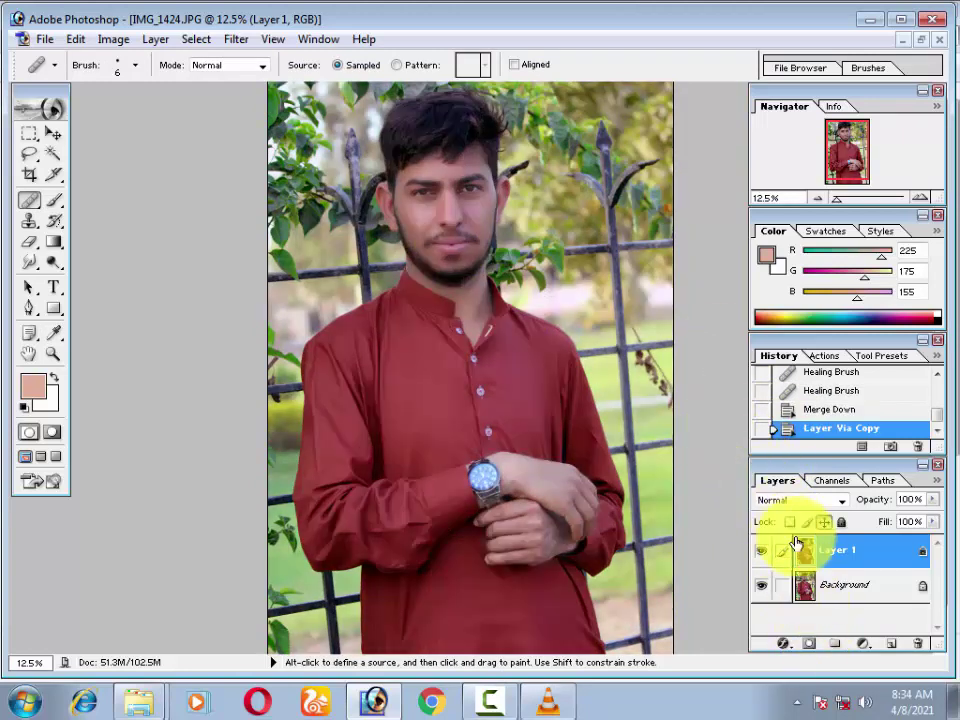
left_click(825, 590)
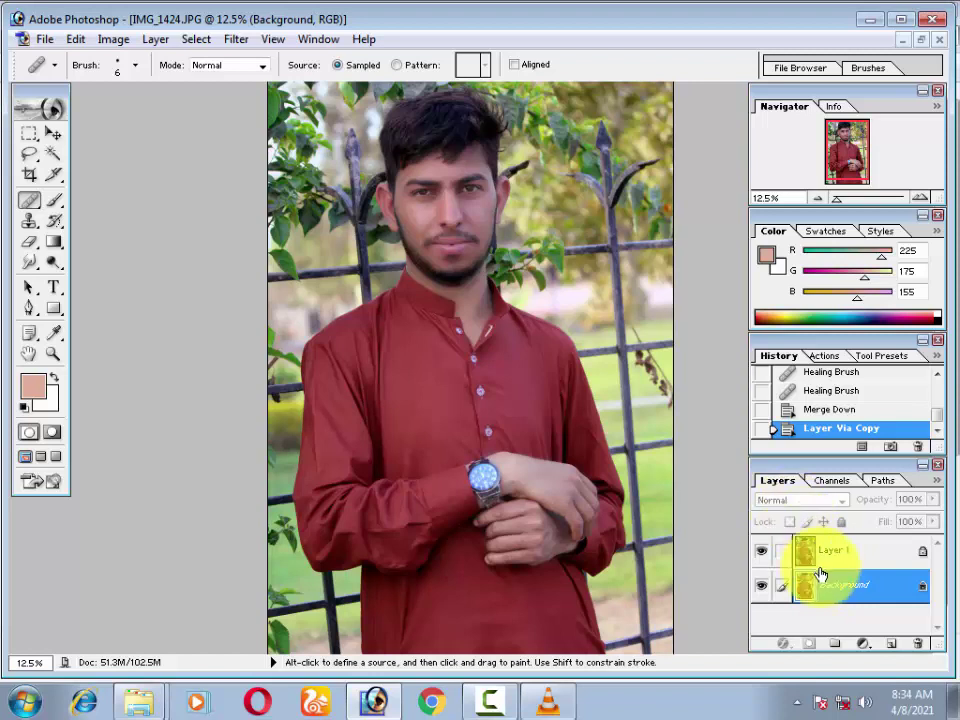
left_click(818, 556)
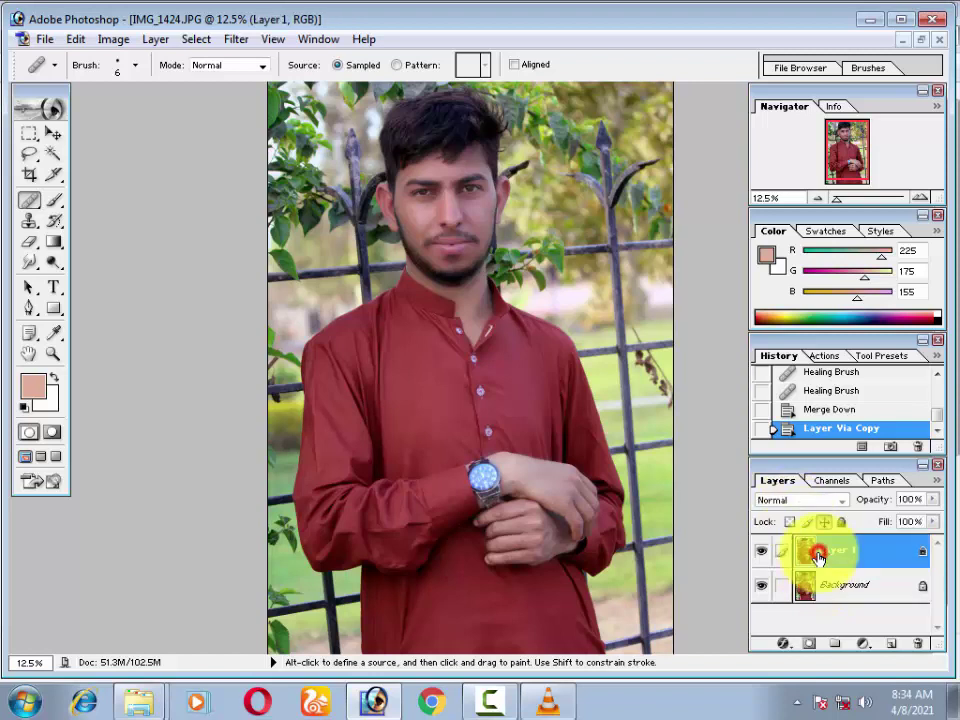
Step: Apply Brightness/Contrast to Layer 1 with a modest brightness boost and contrast about +12
left_click(118, 40)
left_click(146, 89)
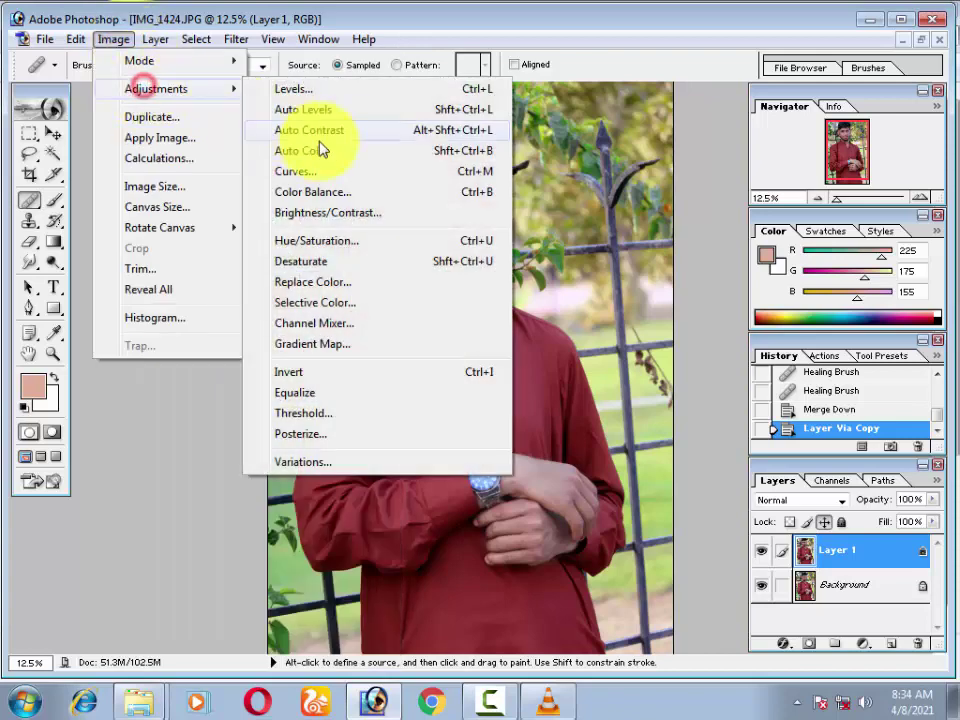
left_click(433, 213)
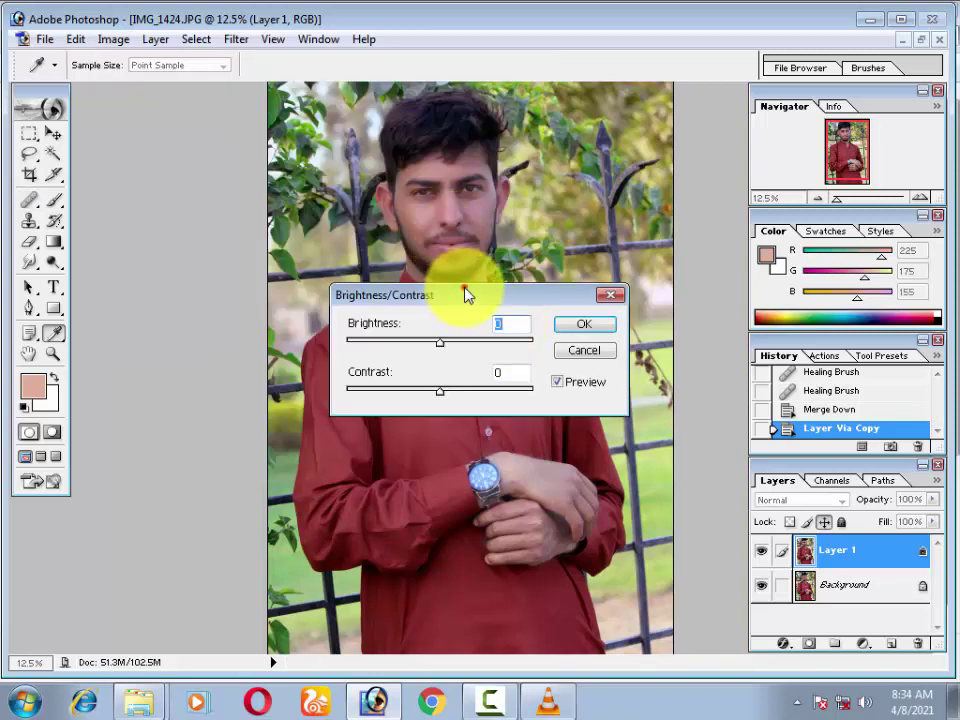
left_click_drag(467, 290, 652, 340)
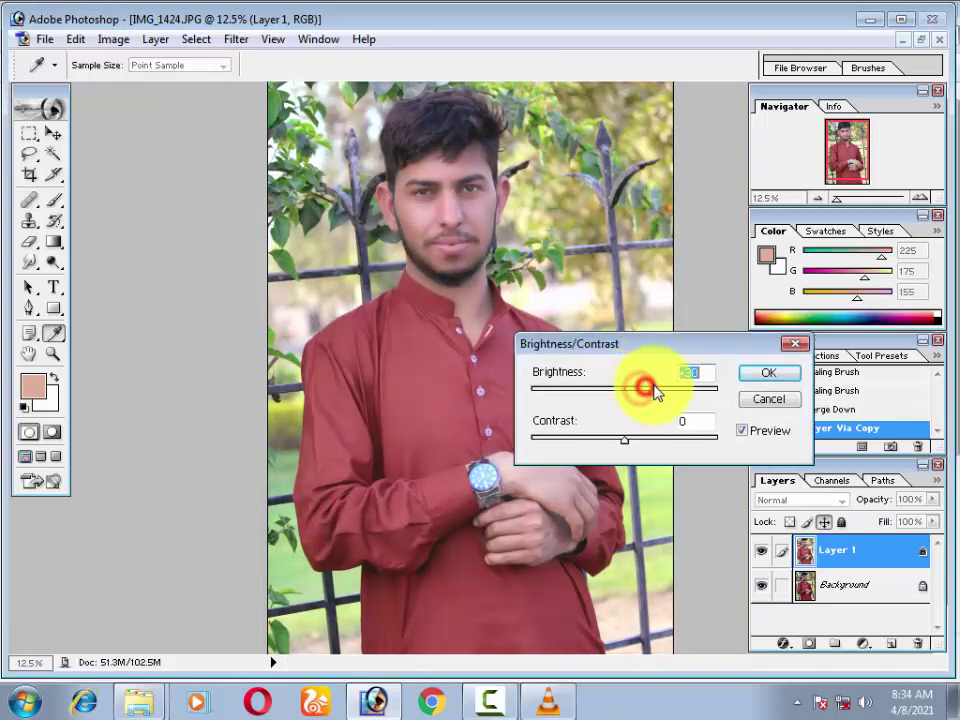
left_click_drag(633, 396, 663, 390)
mouse_move(632, 440)
left_mouse_down()
mouse_move(620, 447)
mouse_move(641, 461)
left_mouse_up()
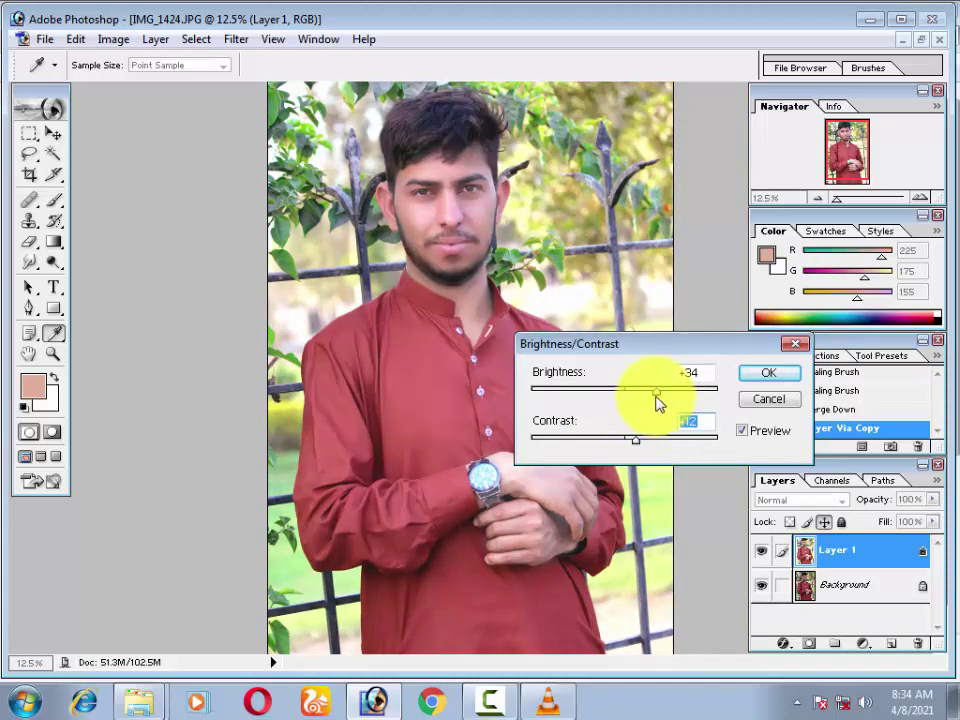
left_click_drag(656, 396, 641, 399)
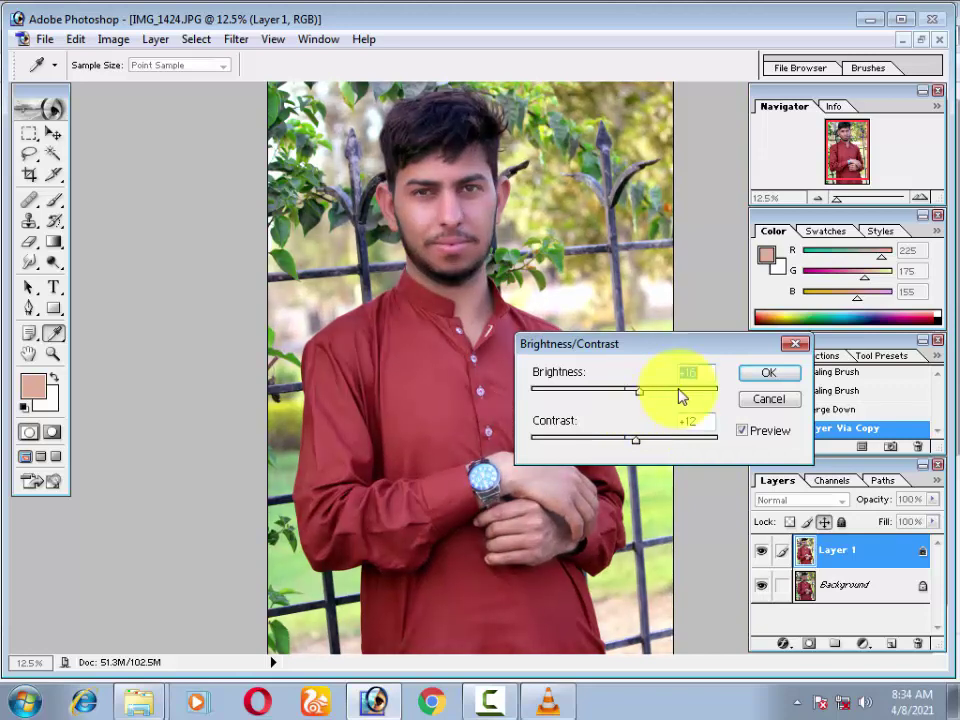
left_click(766, 373)
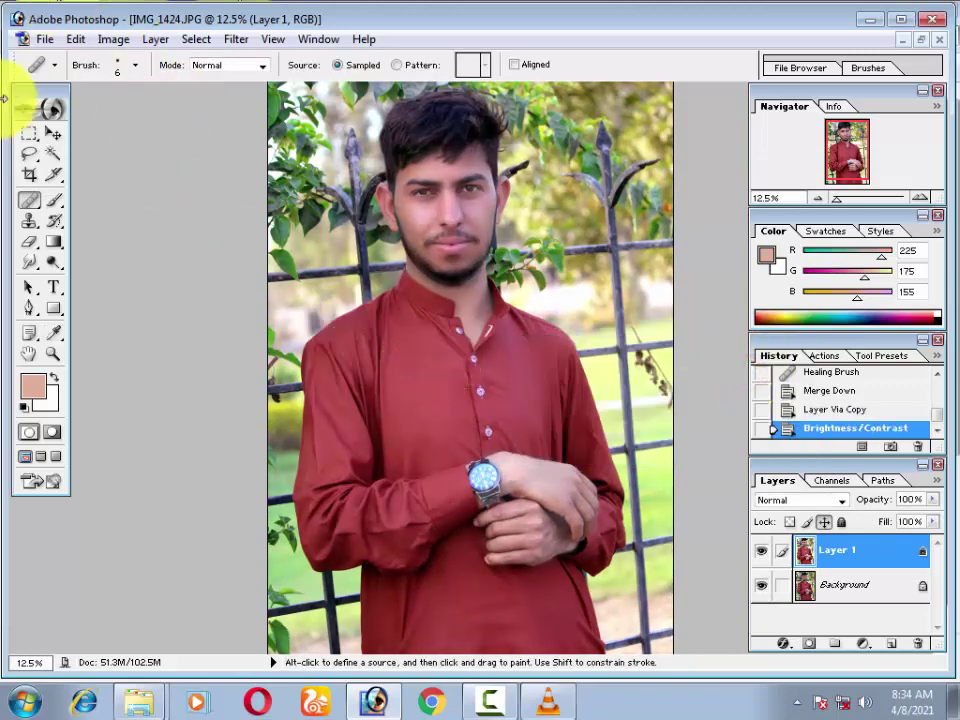
Step: Brighten Layer 1 with a raised RGB Curves adjustment and zoom in on the face
left_click(116, 39)
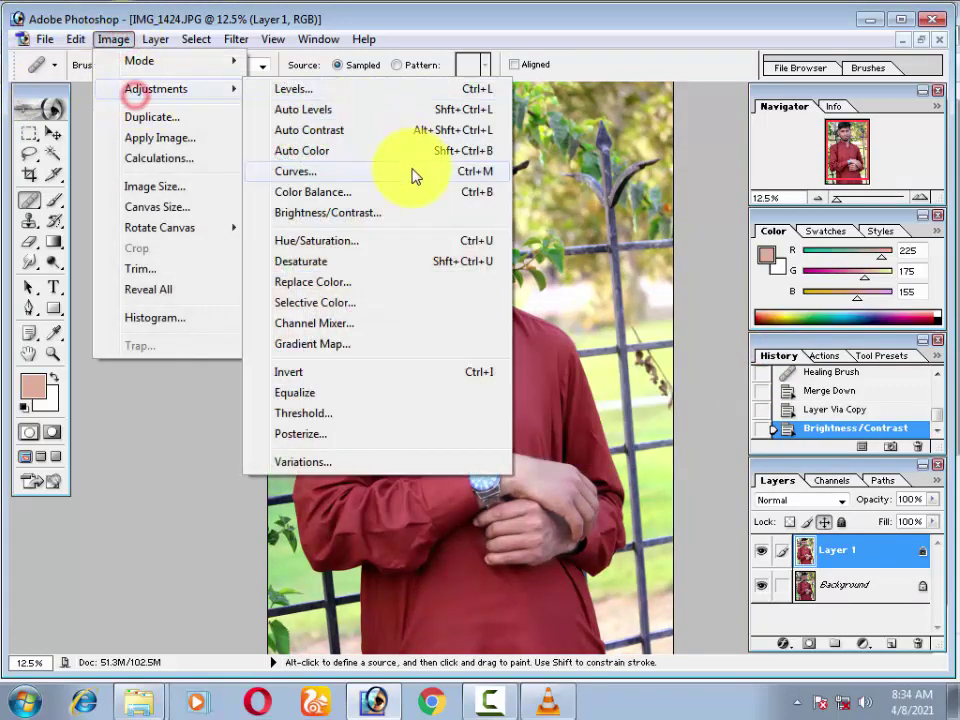
left_click(413, 171)
left_click_drag(631, 619, 621, 614)
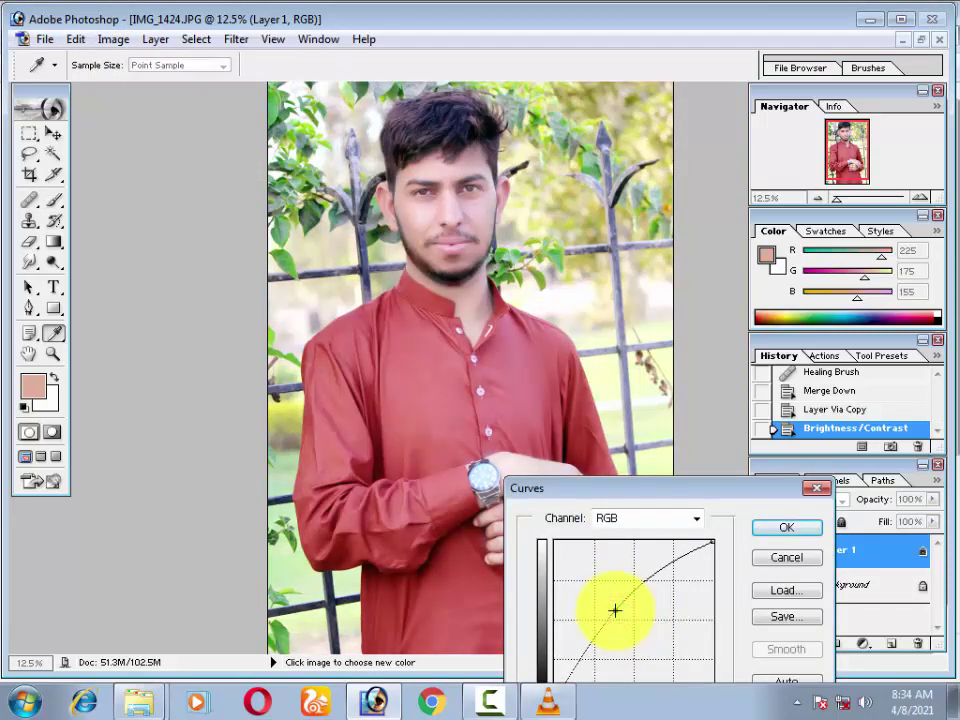
key("Return")
key("j")
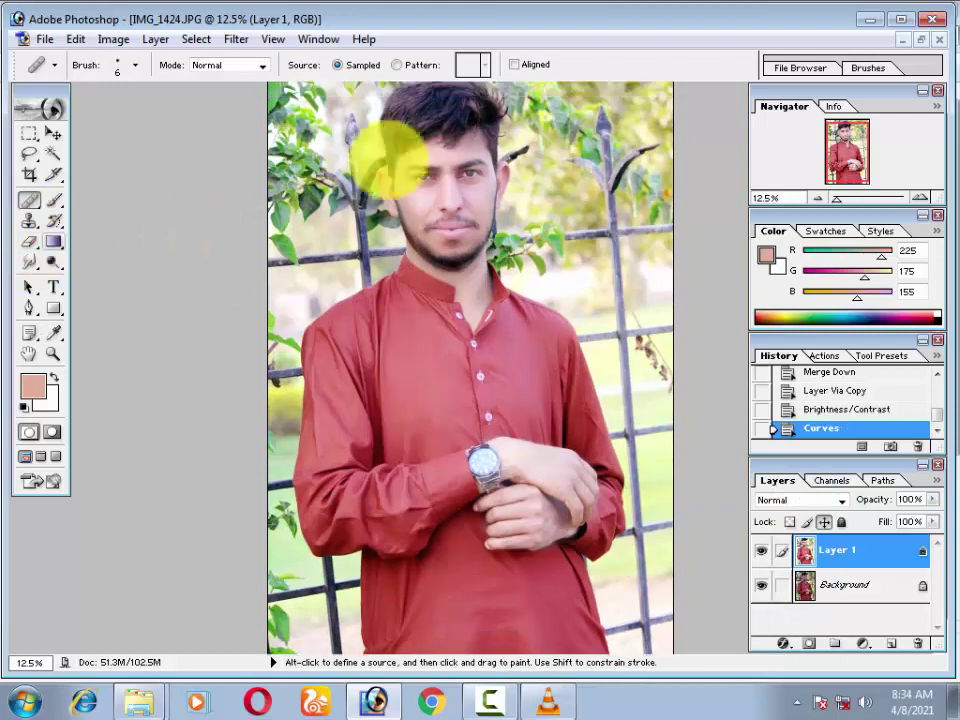
key("ctrl")
key("ctrl+plus")
key("ctrl+plus")
key("ctrl+plus")
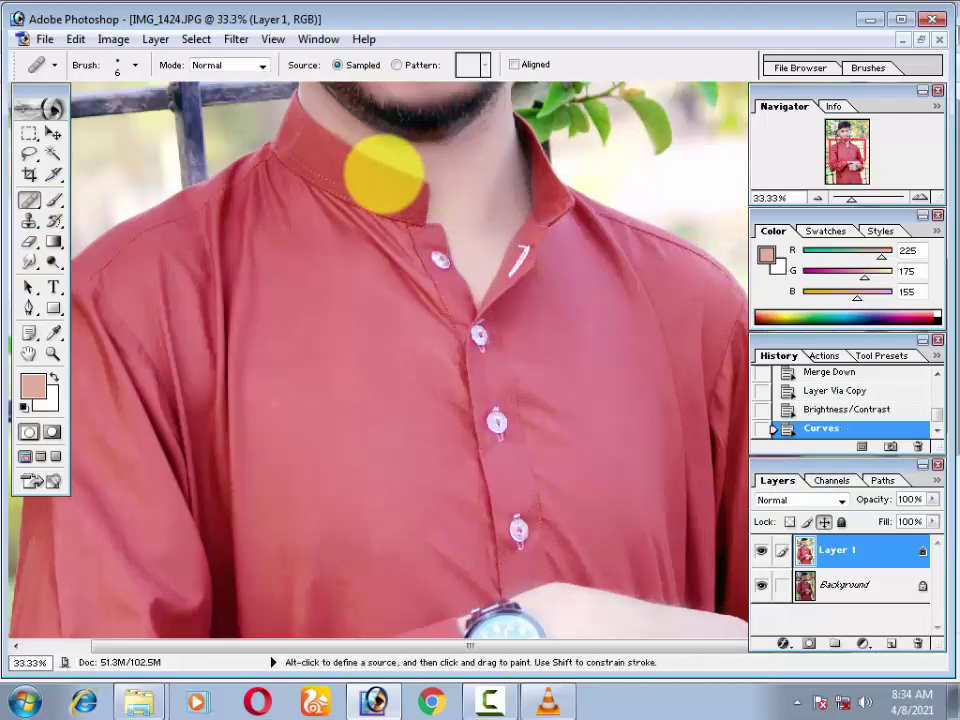
mouse_move(381, 176)
left_mouse_down()
mouse_move(300, 433)
mouse_move(366, 519)
left_mouse_up()
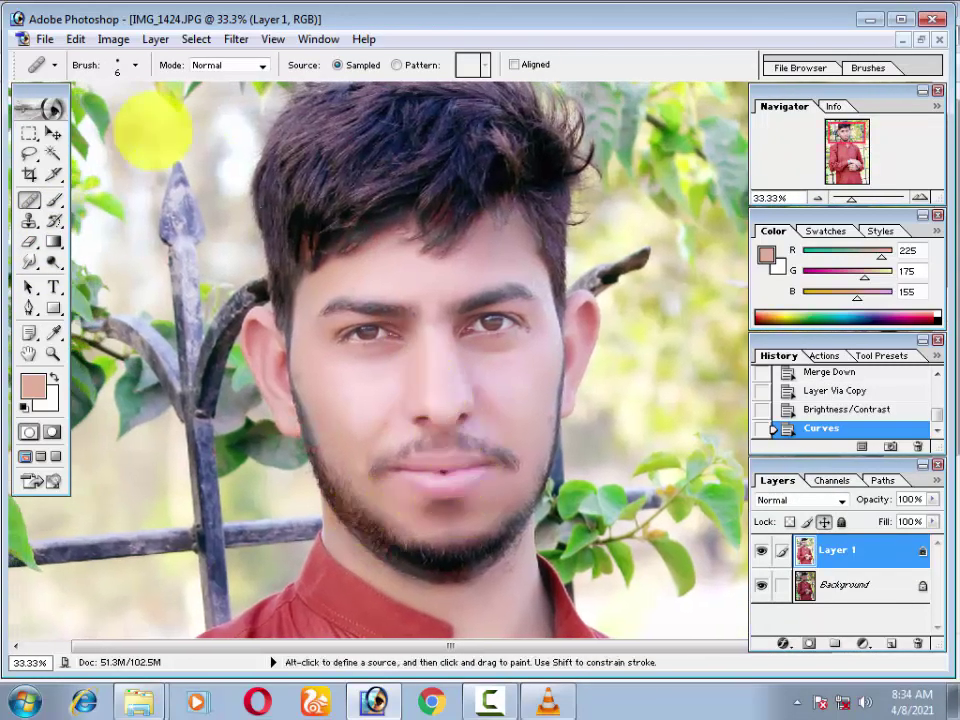
Step: Apply a second Curves adjustment that raises only the Red channel
left_click(113, 40)
left_click(156, 89)
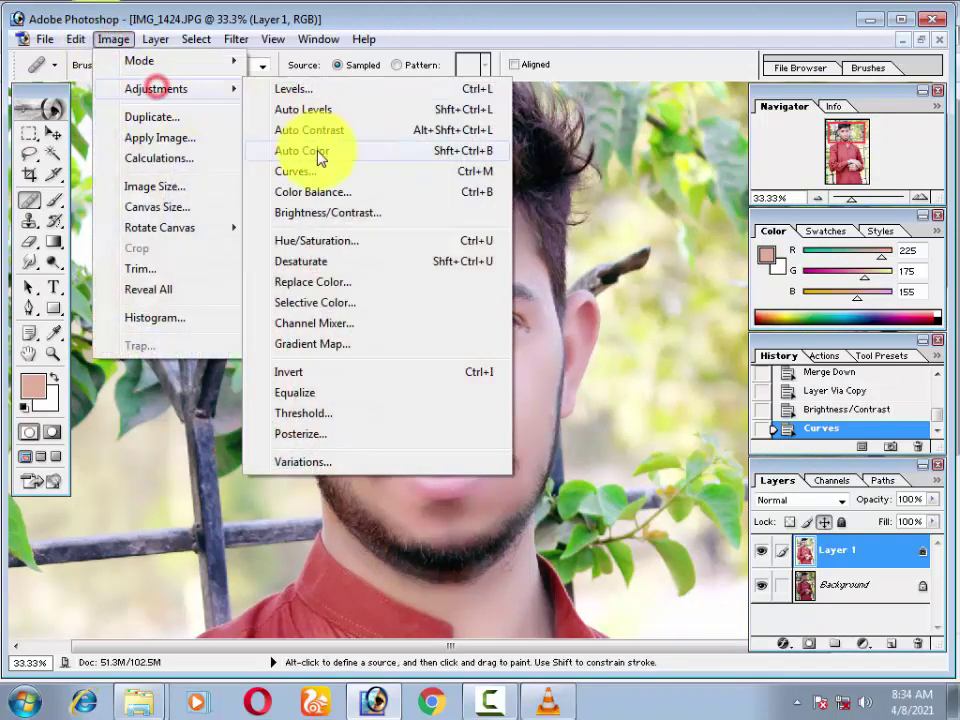
left_click(416, 173)
left_click(650, 518)
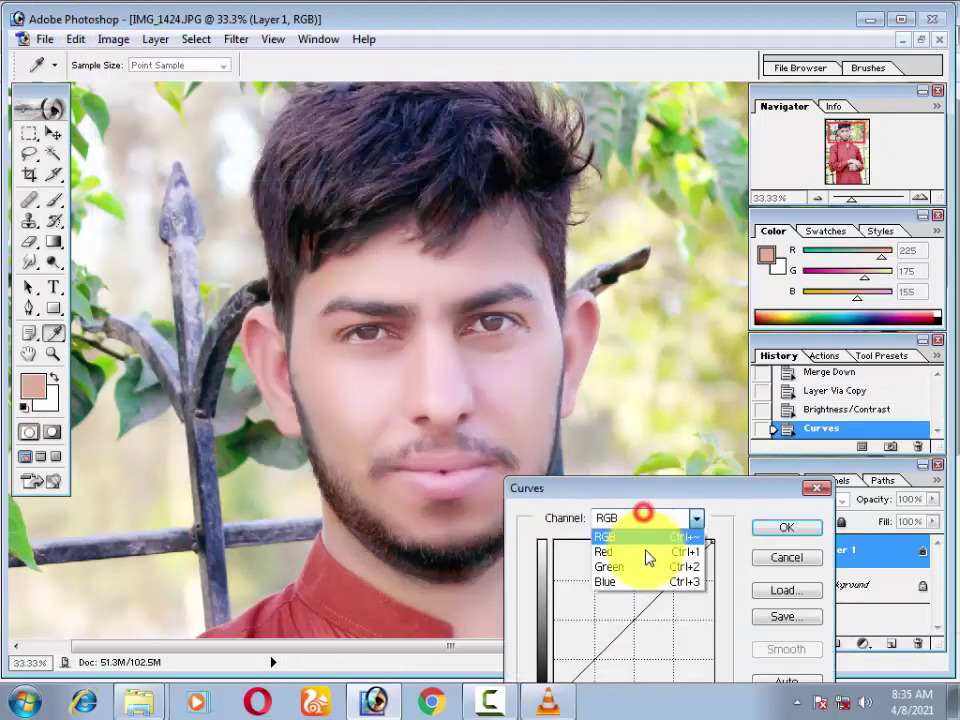
left_click(642, 556)
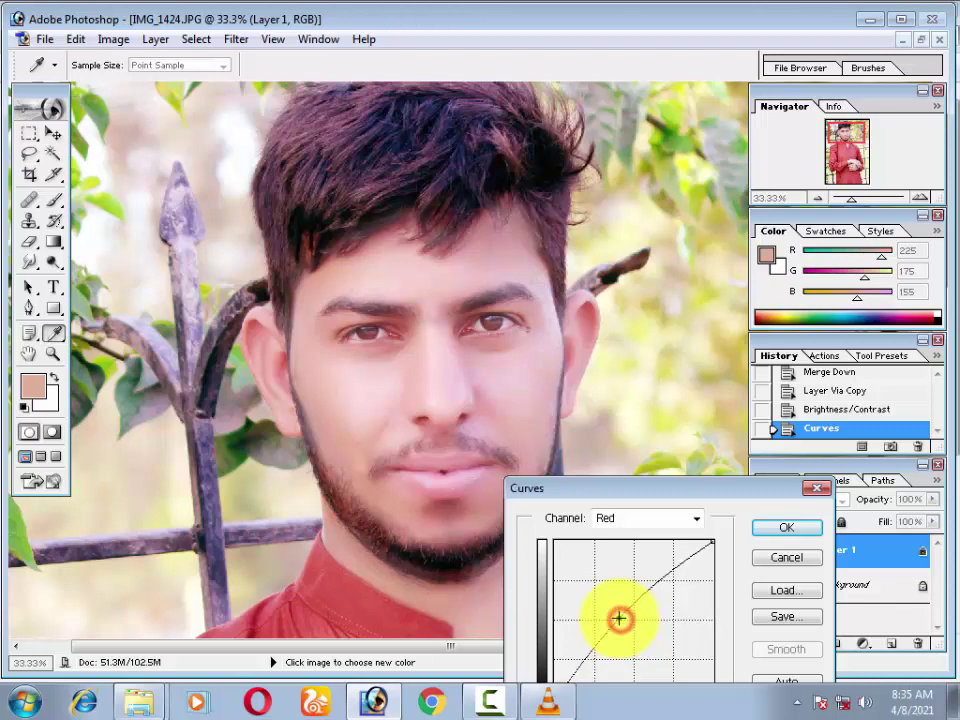
left_click(789, 530)
key("j")
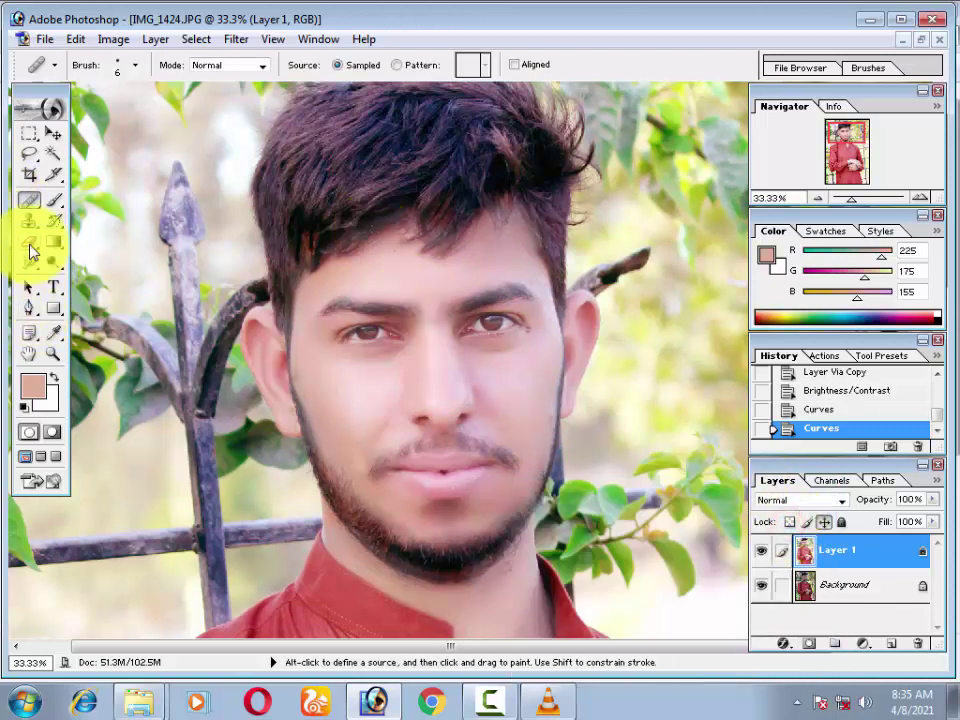
left_click(30, 243)
Step: Erase Layer 1 over the brightened hair with the 129 px eraser
left_click(440, 168)
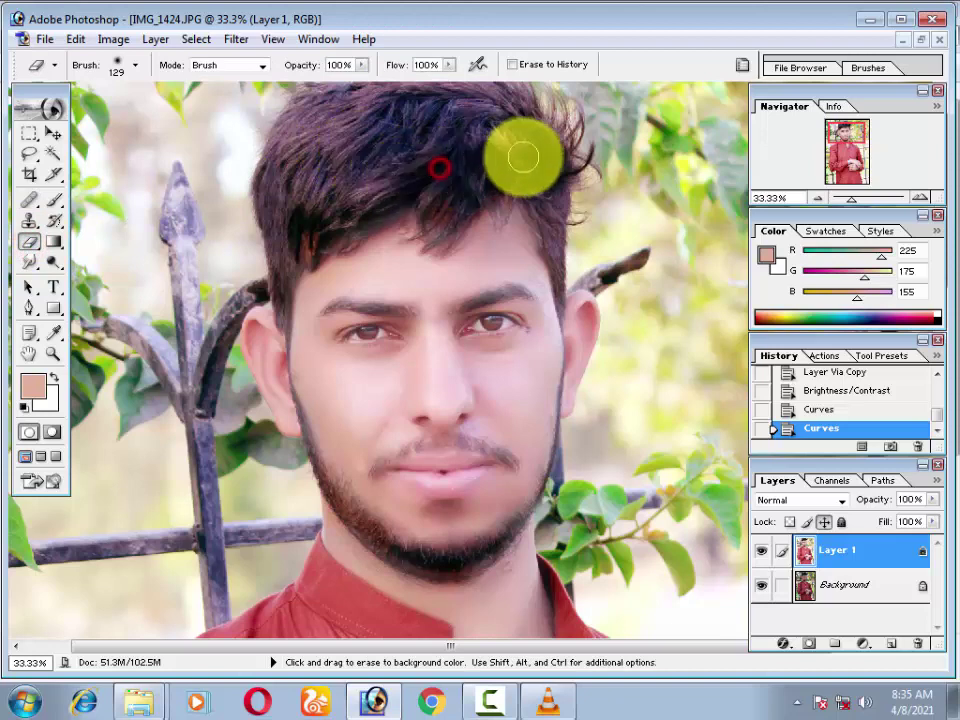
mouse_move(523, 157)
left_mouse_down()
mouse_move(531, 133)
mouse_move(546, 160)
left_mouse_up()
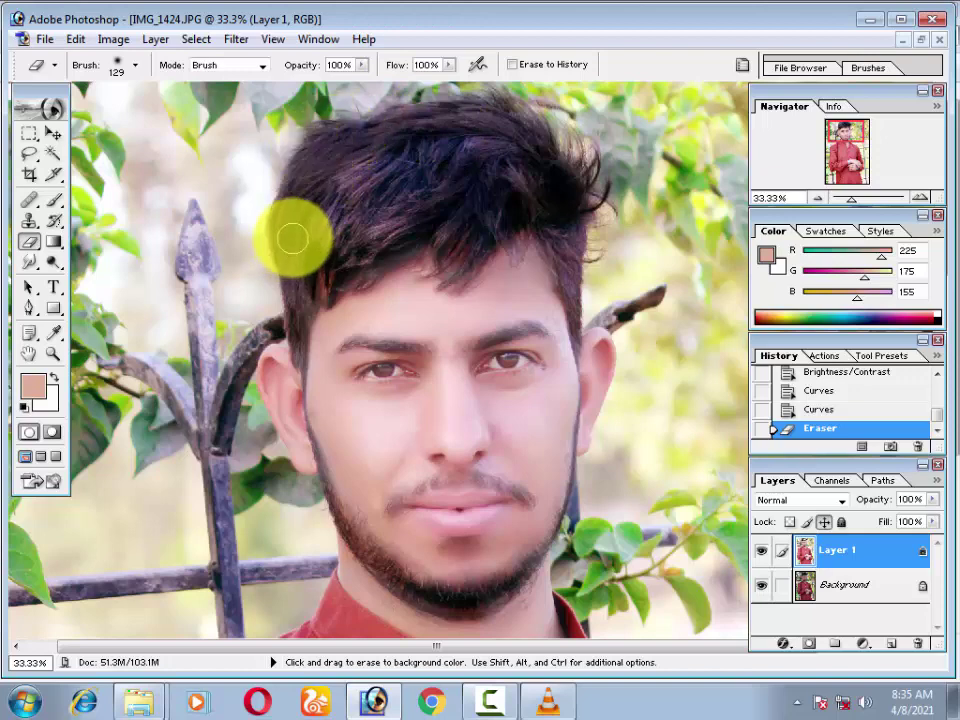
mouse_move(298, 290)
left_mouse_down()
mouse_move(405, 212)
mouse_move(561, 213)
left_mouse_up()
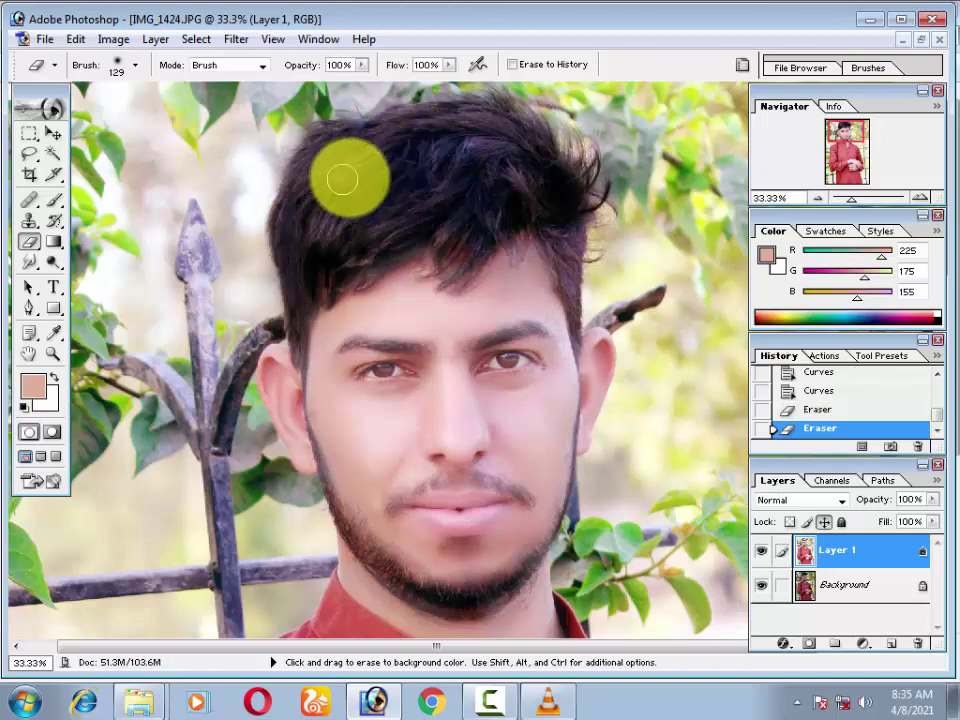
Step: With a 104 px eraser, erase from the ear up across the hair to the temple
right_click(561, 213)
left_click_drag(697, 272, 686, 270)
left_click(569, 209)
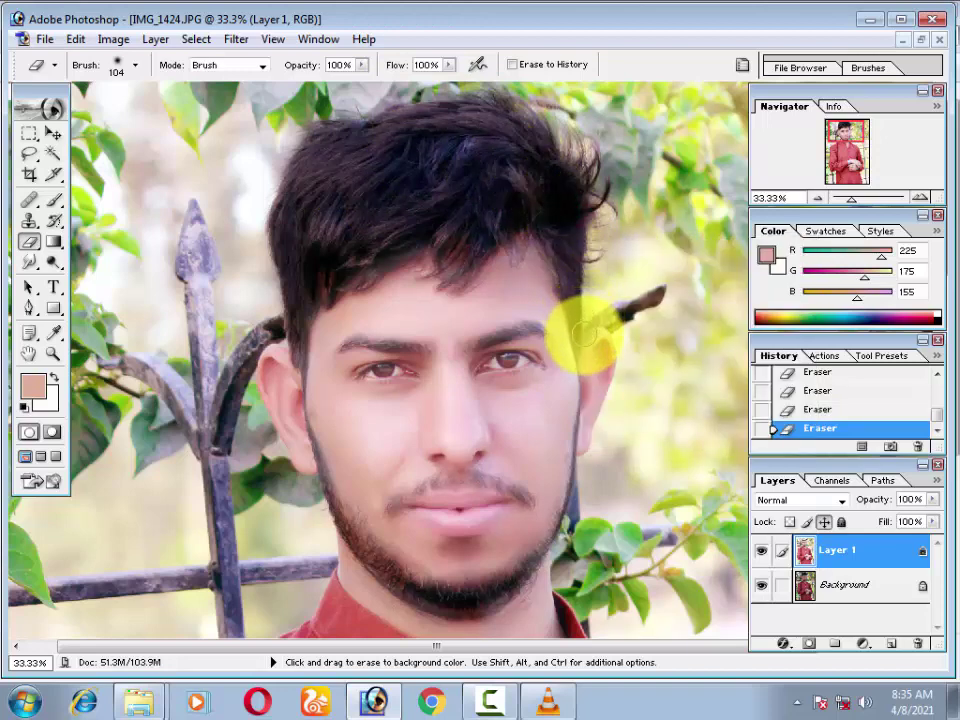
left_click_drag(583, 336, 530, 236)
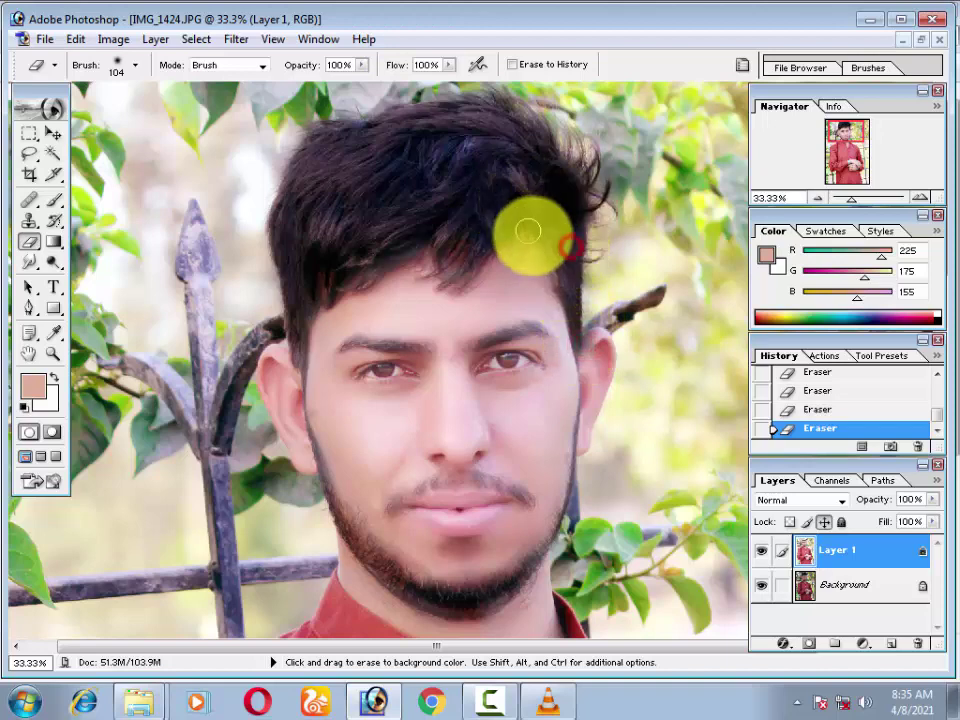
left_click_drag(530, 236, 434, 222)
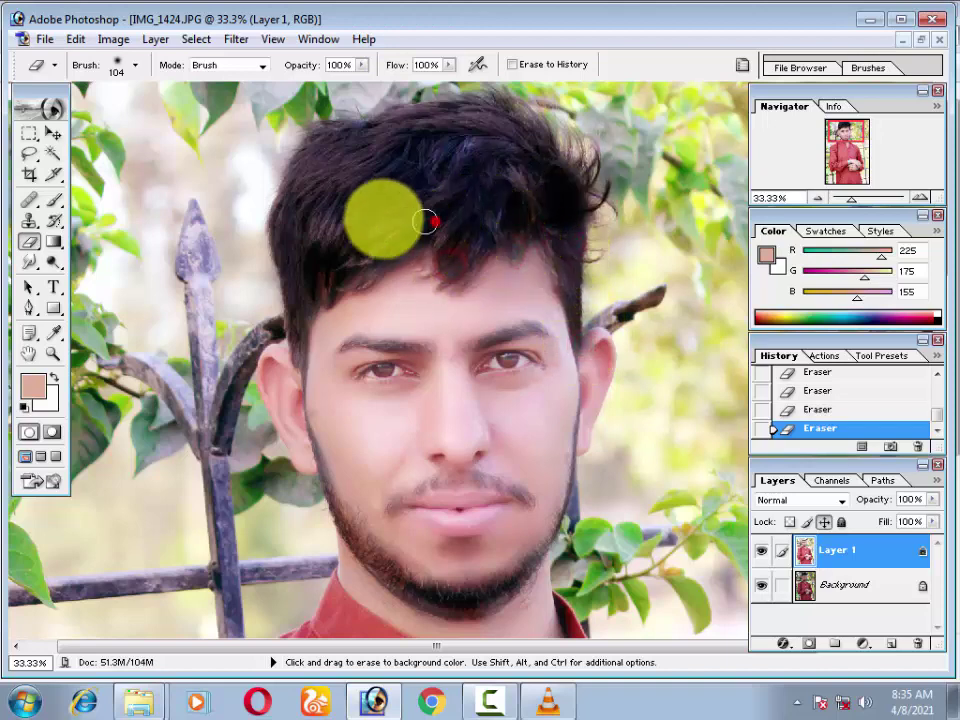
left_click(363, 231)
left_click(337, 256)
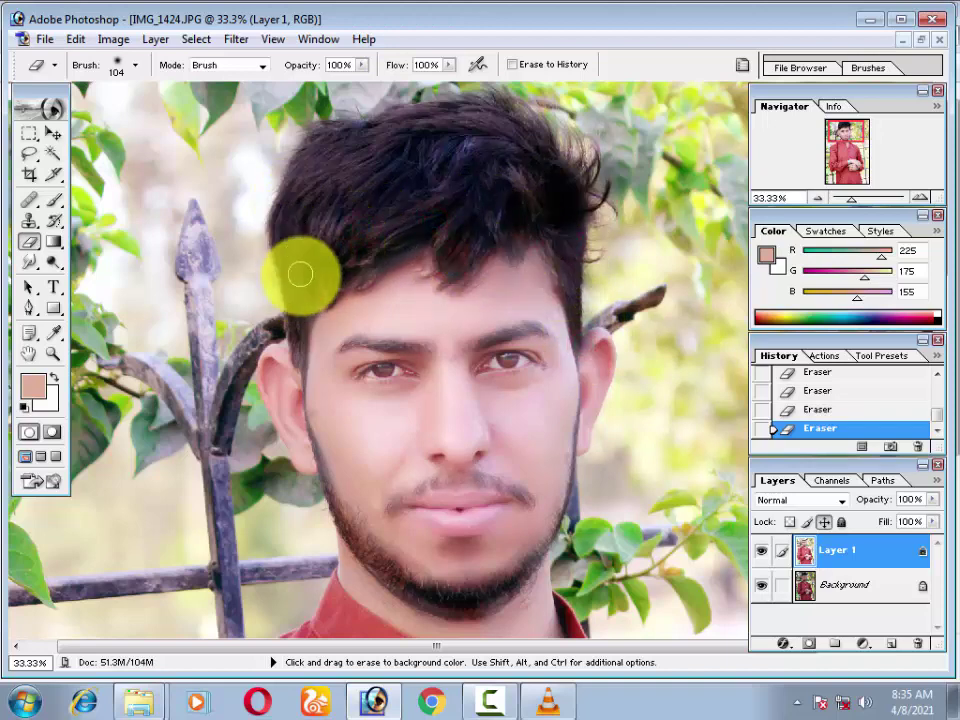
Step: Use a 21 px eraser to erase along the sideburn toward the jaw
right_click(300, 354)
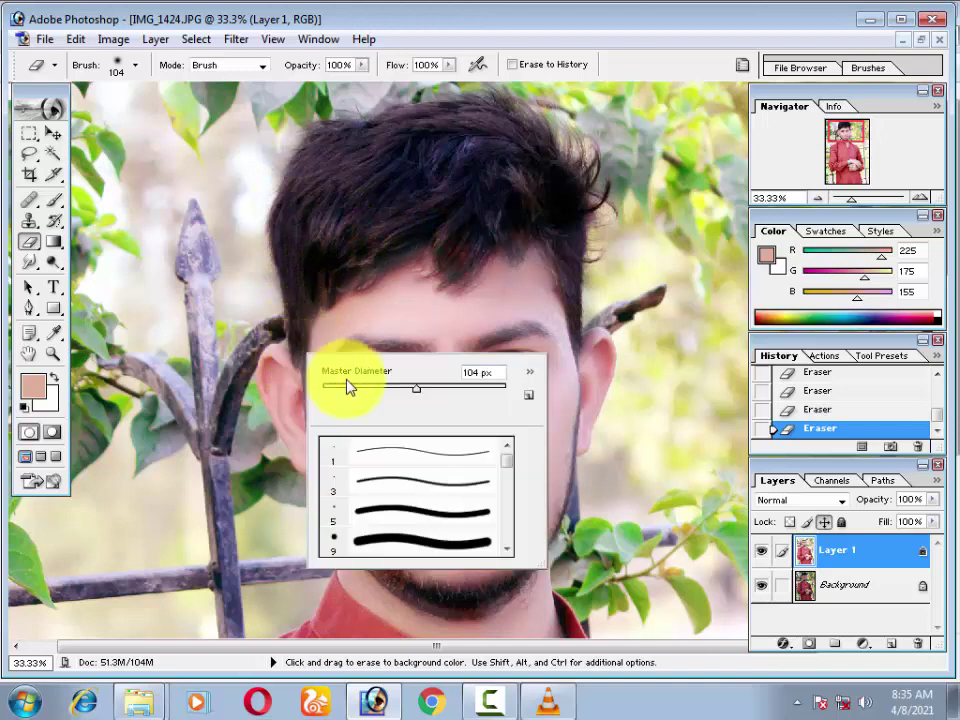
left_click_drag(343, 390, 330, 387)
left_click(300, 345)
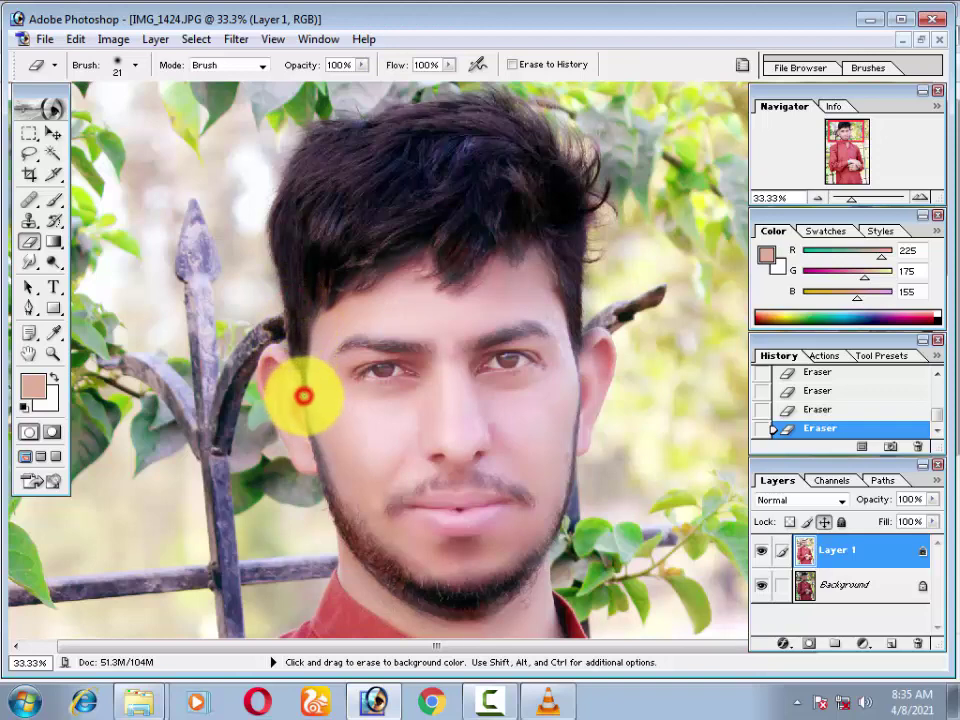
mouse_move(304, 420)
left_mouse_down()
mouse_move(322, 475)
mouse_move(443, 528)
left_mouse_up()
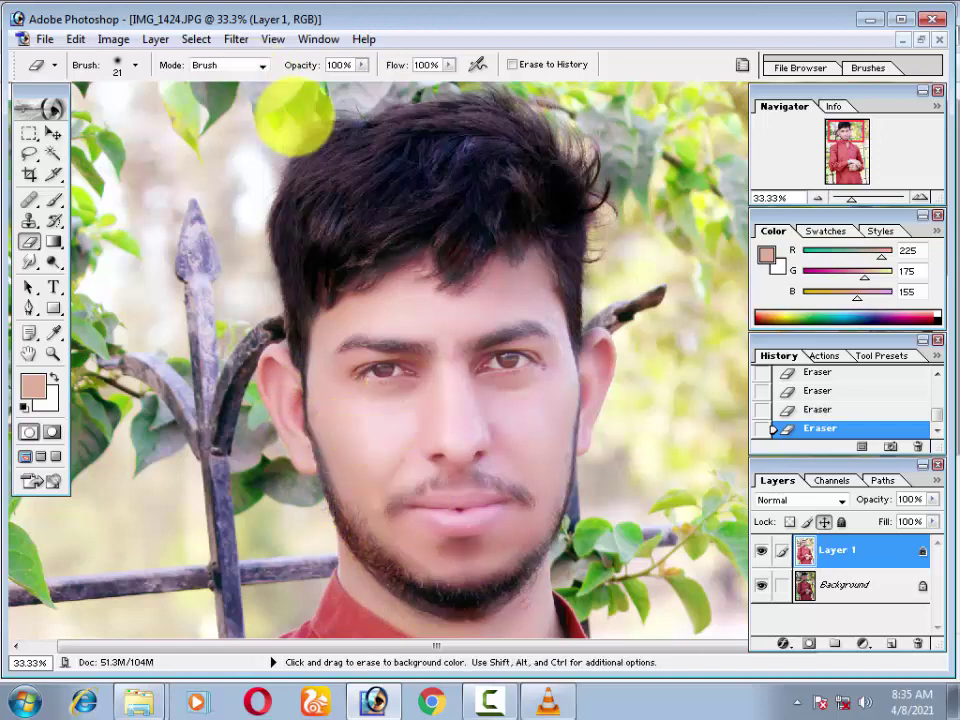
key("ctrl+minus")
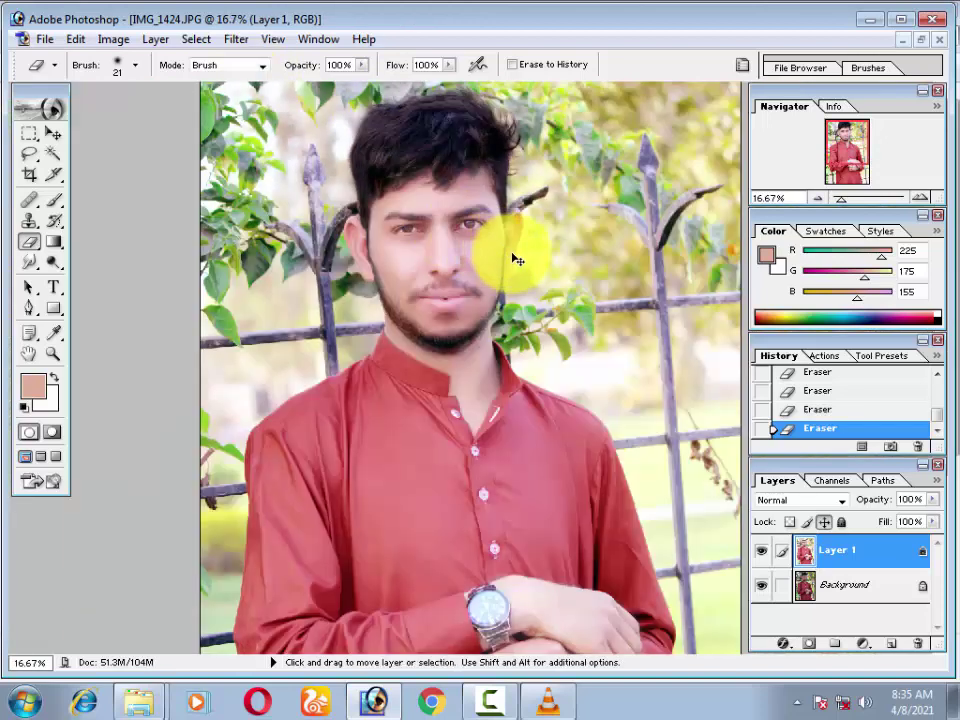
Step: Set the eraser to 90 px, erase over the right cheek, then undo that stroke
scroll(497, 258, "down", 3)
key("ctrl+plus")
key("ctrl+plus")
key("ctrl+plus")
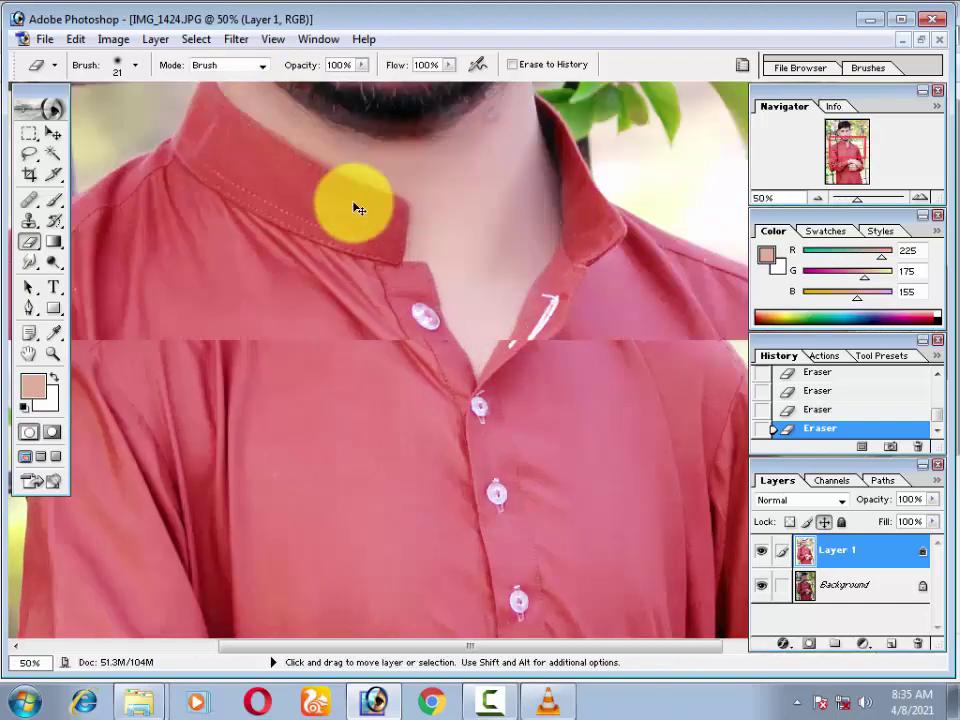
left_click_drag(353, 208, 343, 578)
left_click_drag(347, 160, 347, 304)
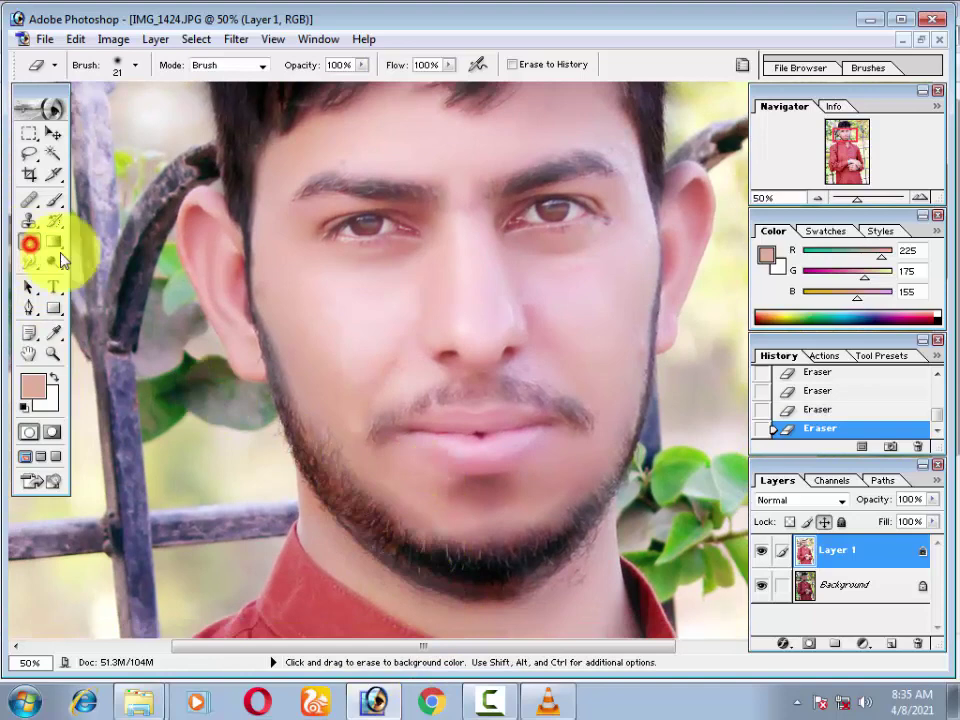
right_click(390, 508)
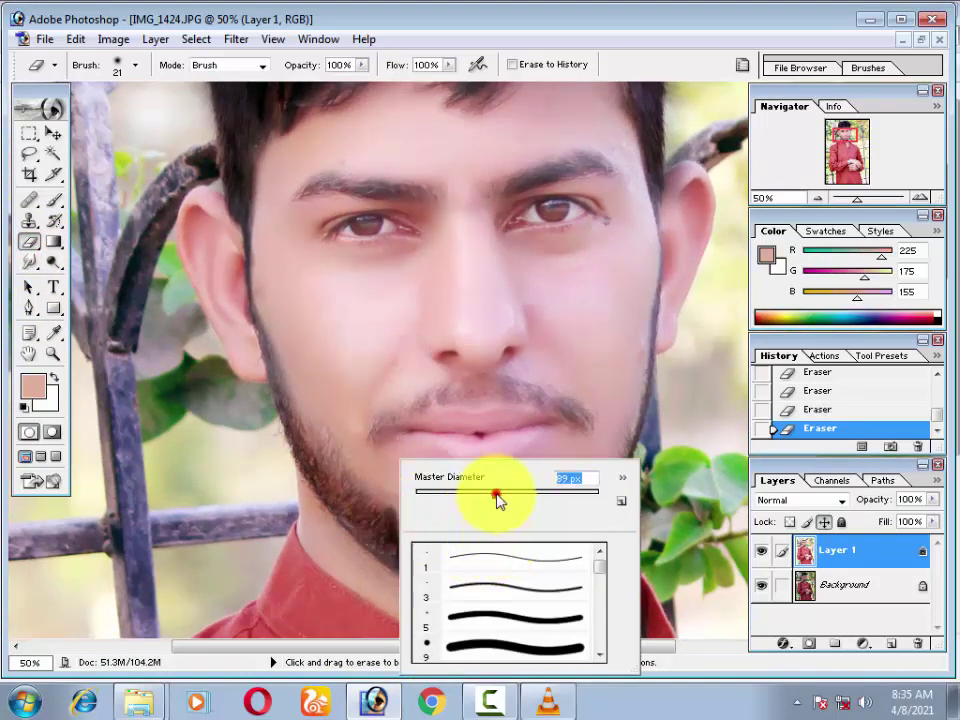
left_click_drag(497, 497, 494, 492)
left_click(320, 520)
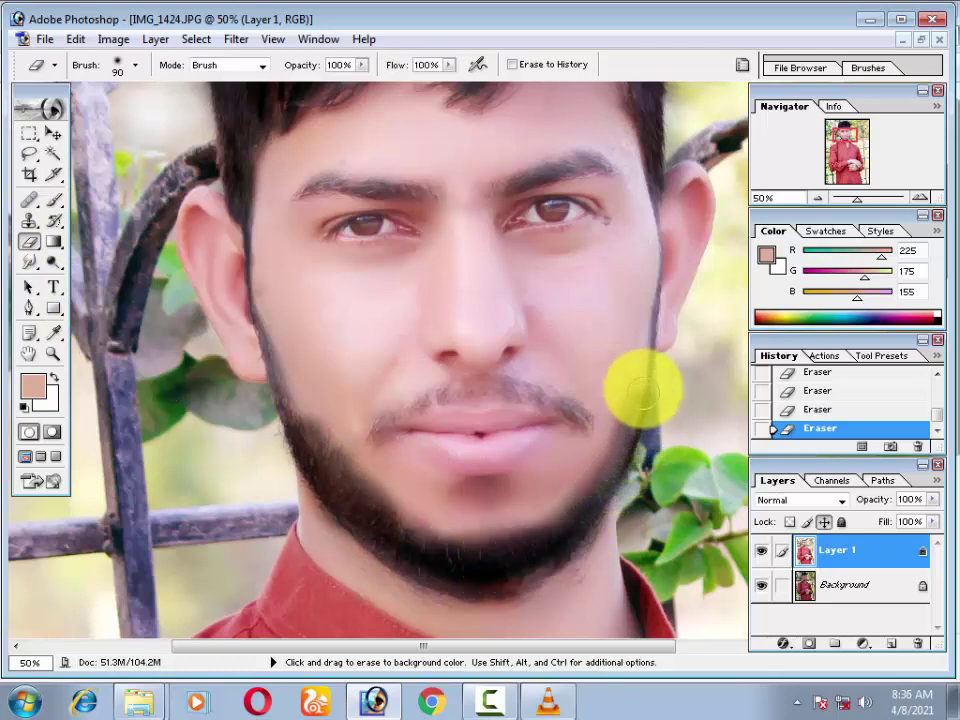
mouse_move(621, 261)
left_mouse_down()
mouse_move(572, 381)
mouse_move(580, 288)
left_mouse_up()
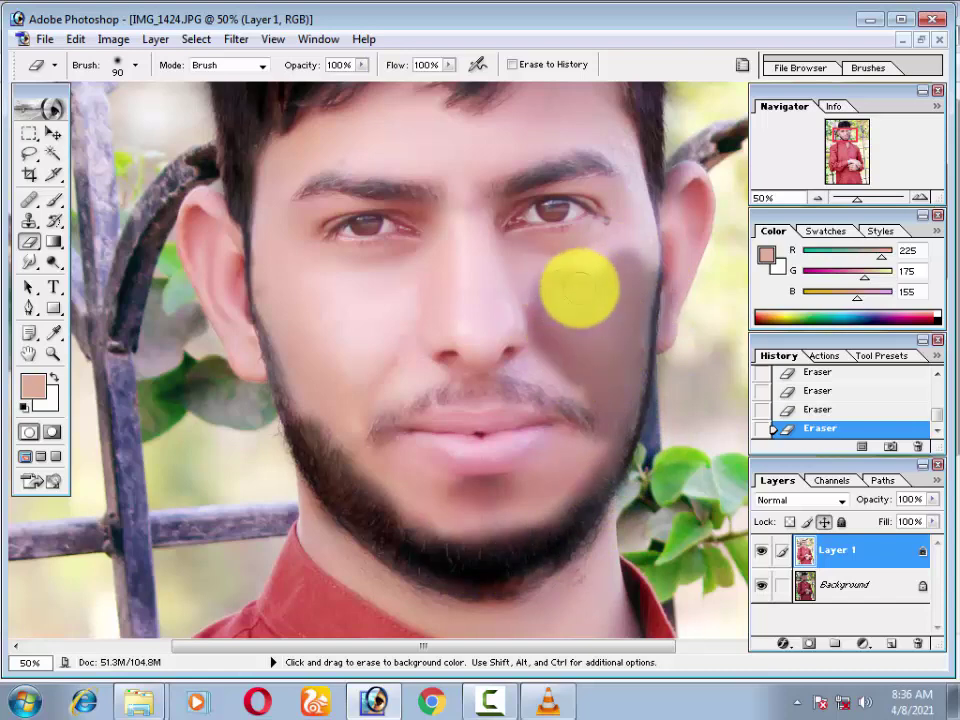
key("ctrl+z")
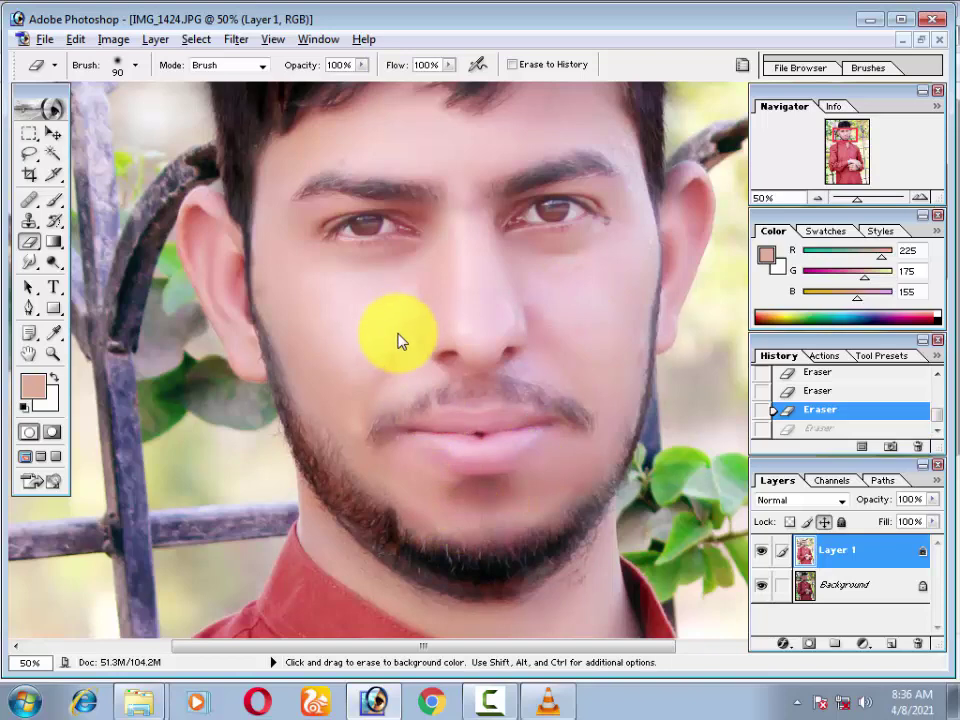
Step: Add an empty Layer 2 above Layer 1 and set the foreground colour to near-black
left_click(53, 133)
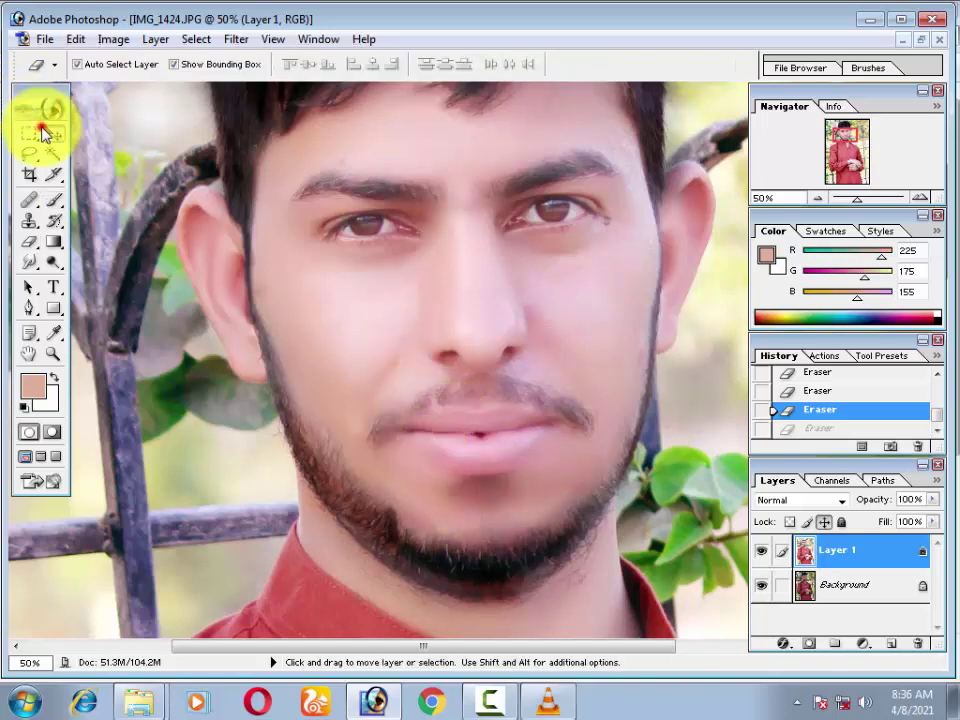
left_click(890, 642)
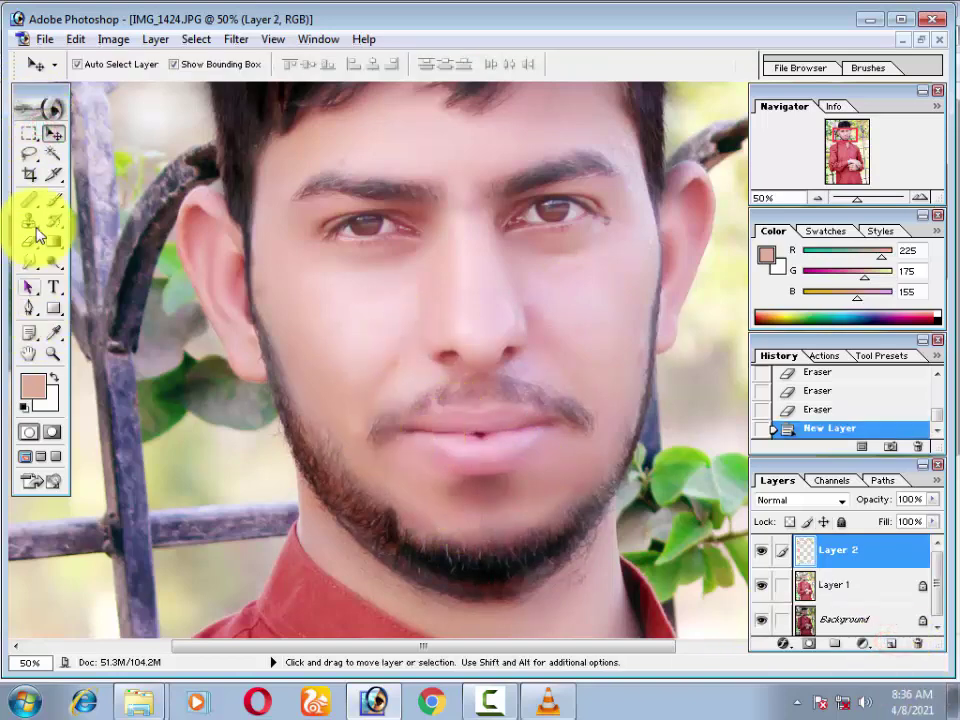
left_click(54, 200)
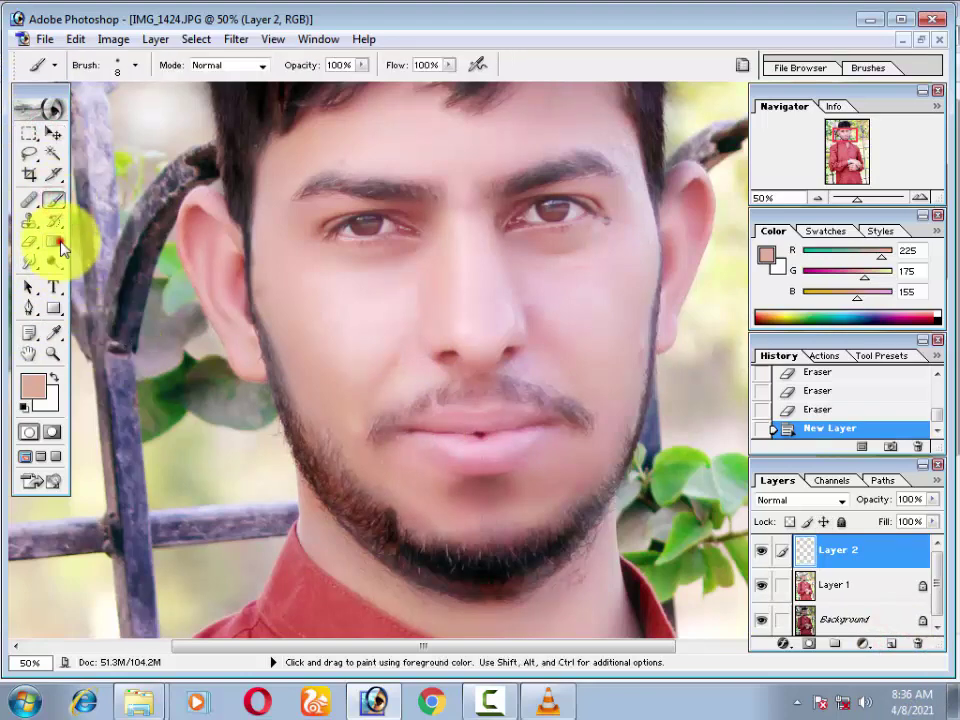
left_click(54, 242)
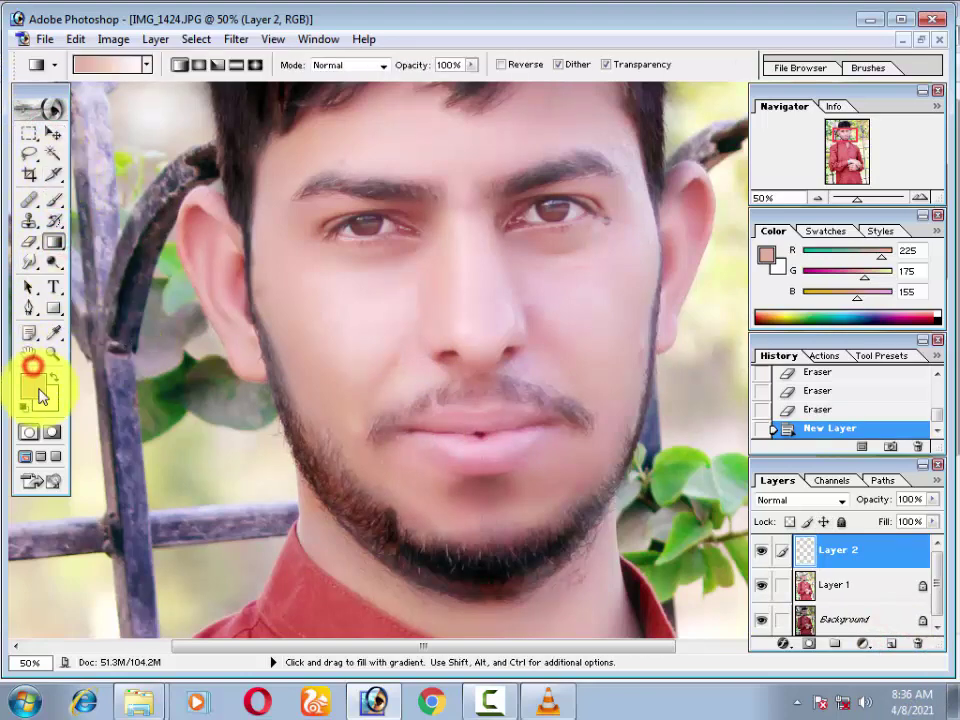
left_click(38, 381)
left_click(295, 590)
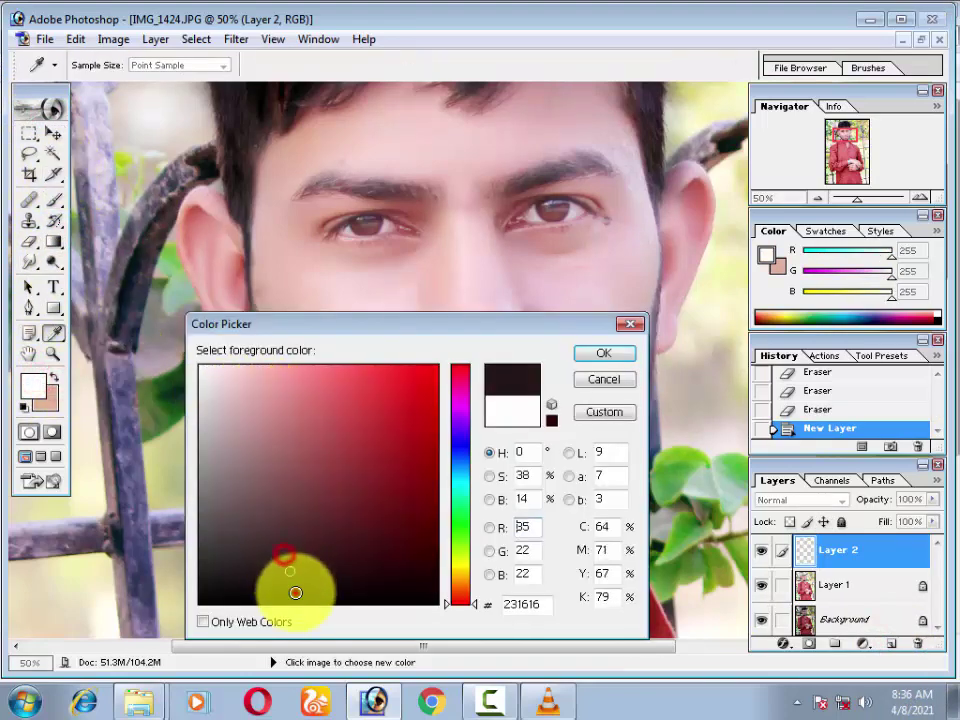
key("Return")
Step: Select the Brush tool and set its diameter to 69 px
right_click(365, 522)
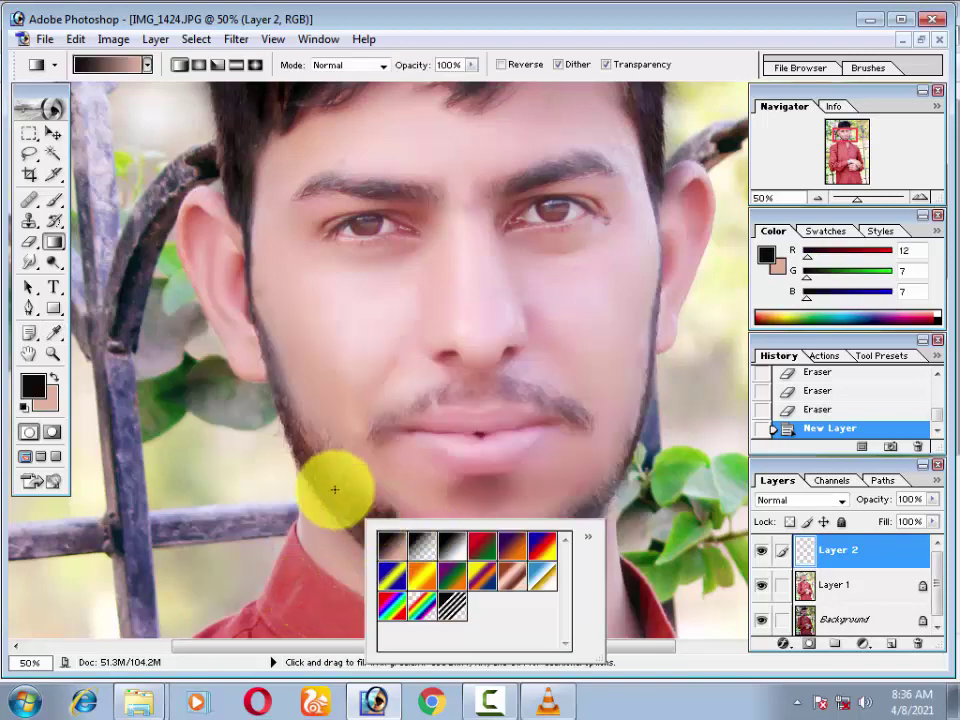
left_click(53, 202)
right_click(330, 512)
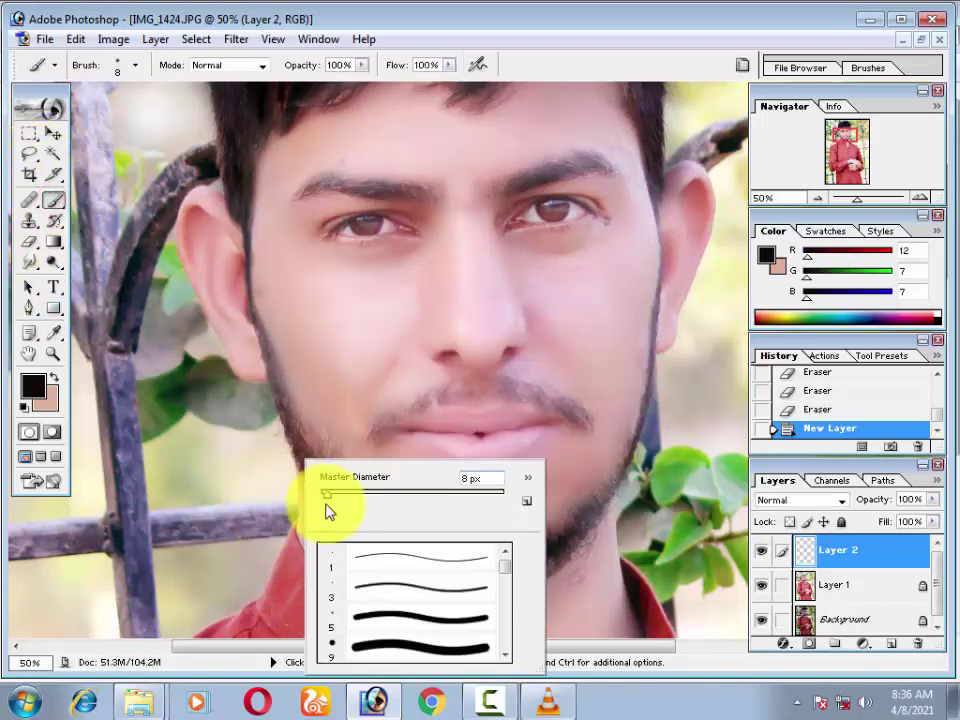
left_click_drag(383, 495, 397, 495)
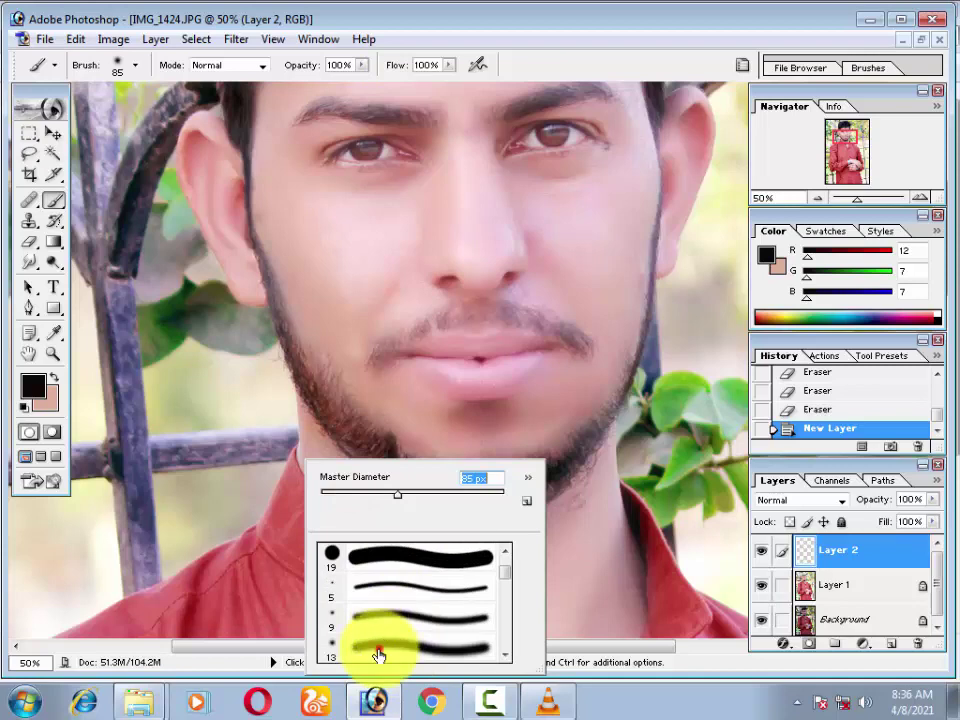
left_click(378, 652)
key("Return")
right_click(350, 428)
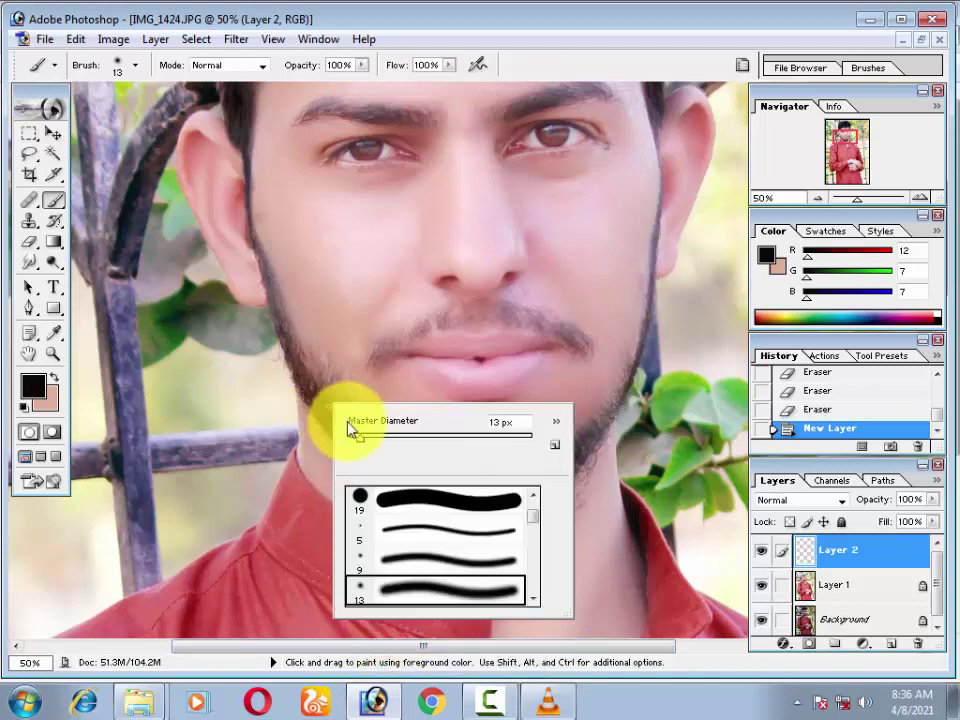
key("Return")
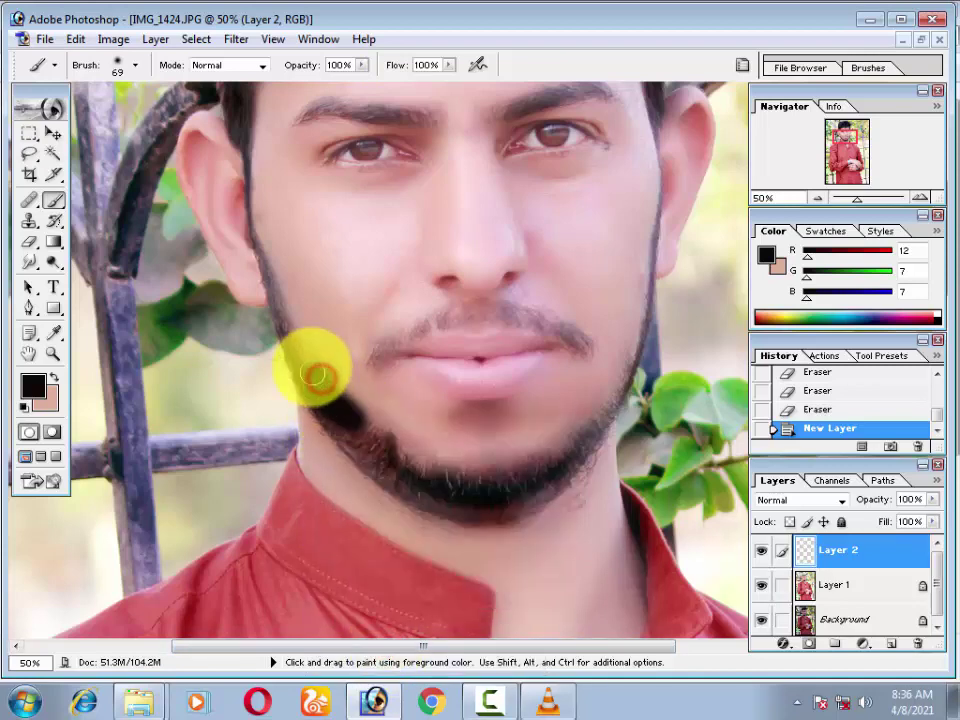
Step: Paint near-black over the beard along the jawline and chin on Layer 2
mouse_move(311, 378)
left_mouse_down()
mouse_move(375, 450)
mouse_move(444, 501)
mouse_move(540, 458)
mouse_move(444, 491)
mouse_move(394, 454)
mouse_move(404, 470)
mouse_move(493, 514)
mouse_move(439, 499)
mouse_move(529, 499)
mouse_move(567, 473)
mouse_move(621, 386)
mouse_move(565, 442)
left_mouse_up()
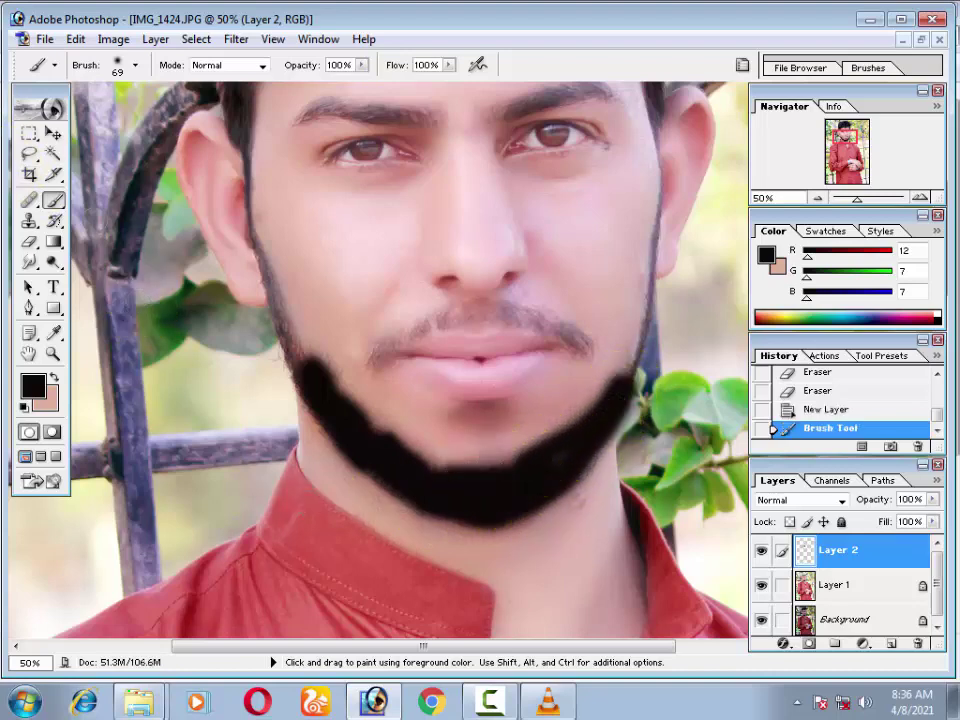
left_click(53, 132)
Step: Set Layer 2 to Screen blending at 56% opacity, then make Layer 1 active
key("3")
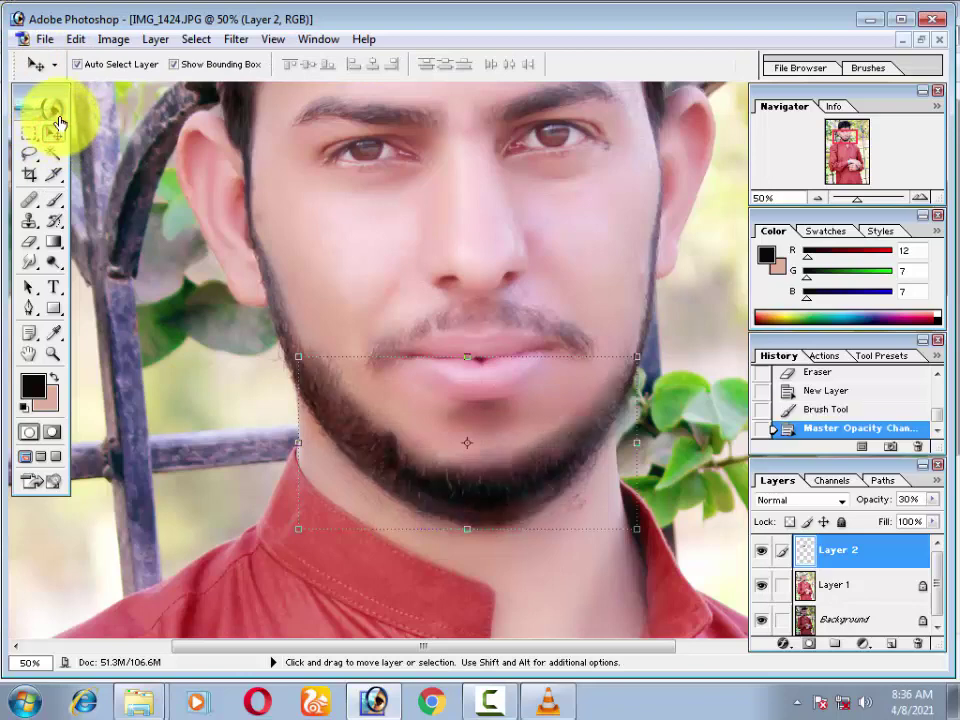
key("5")
key("6")
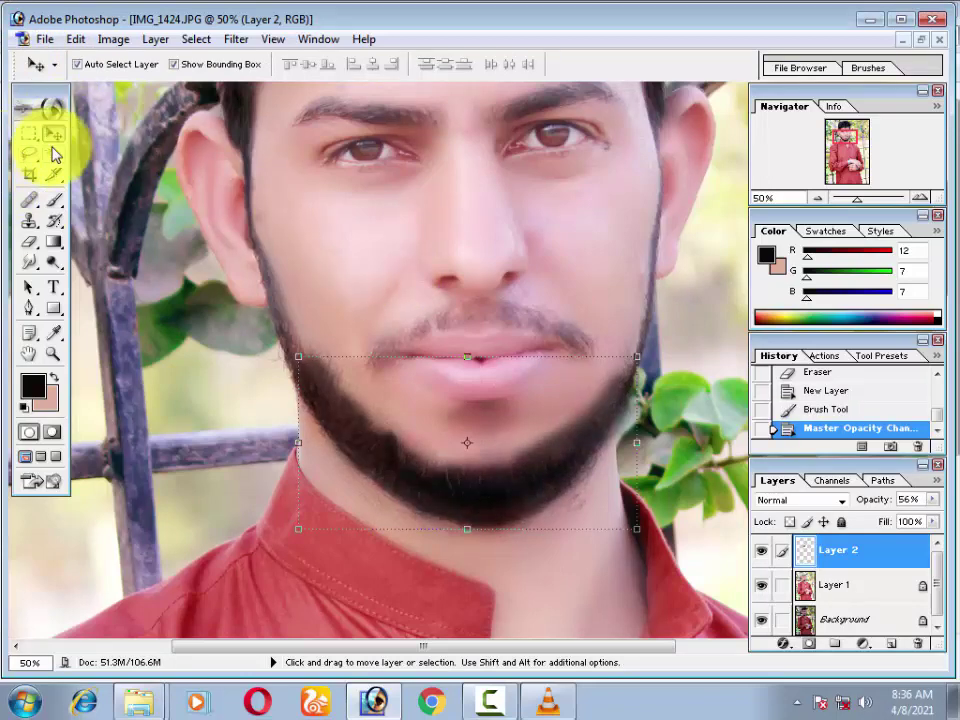
left_click(800, 500)
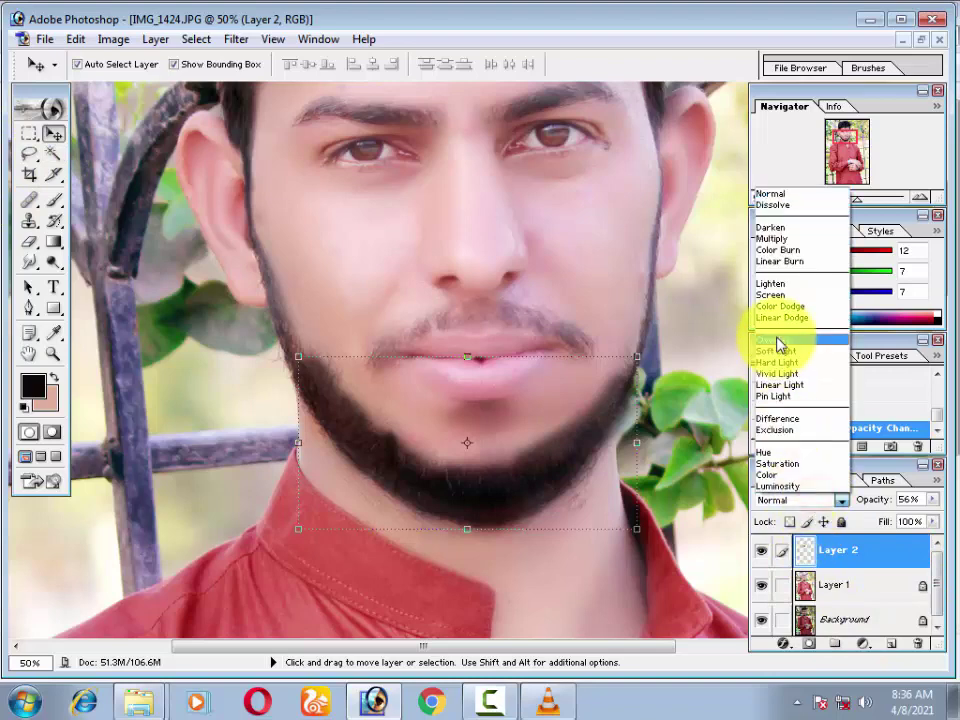
left_click(781, 294)
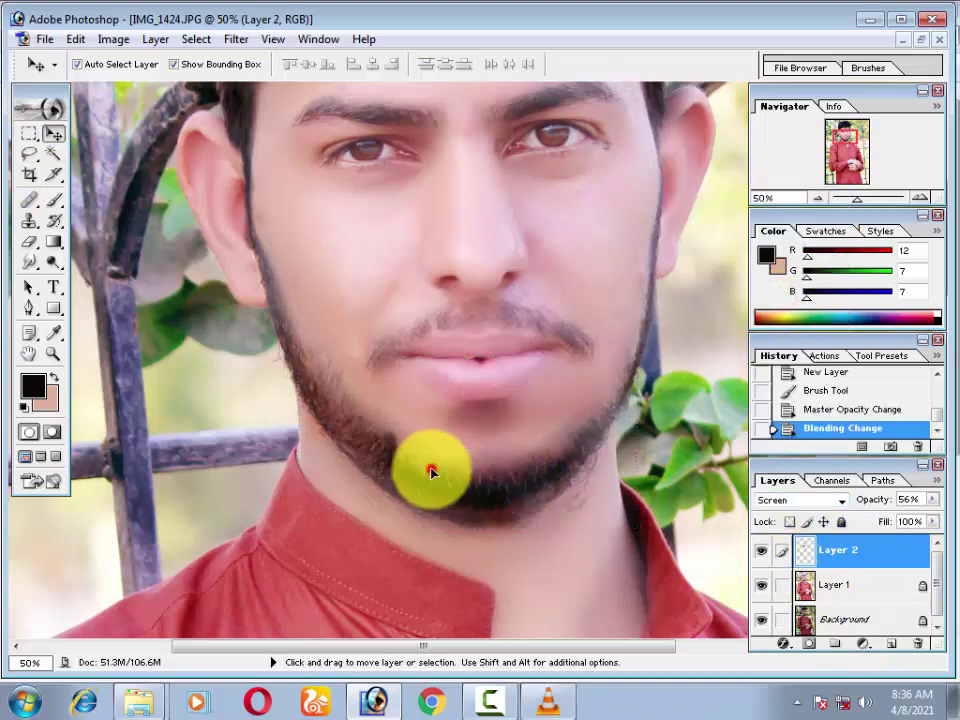
left_click(354, 290)
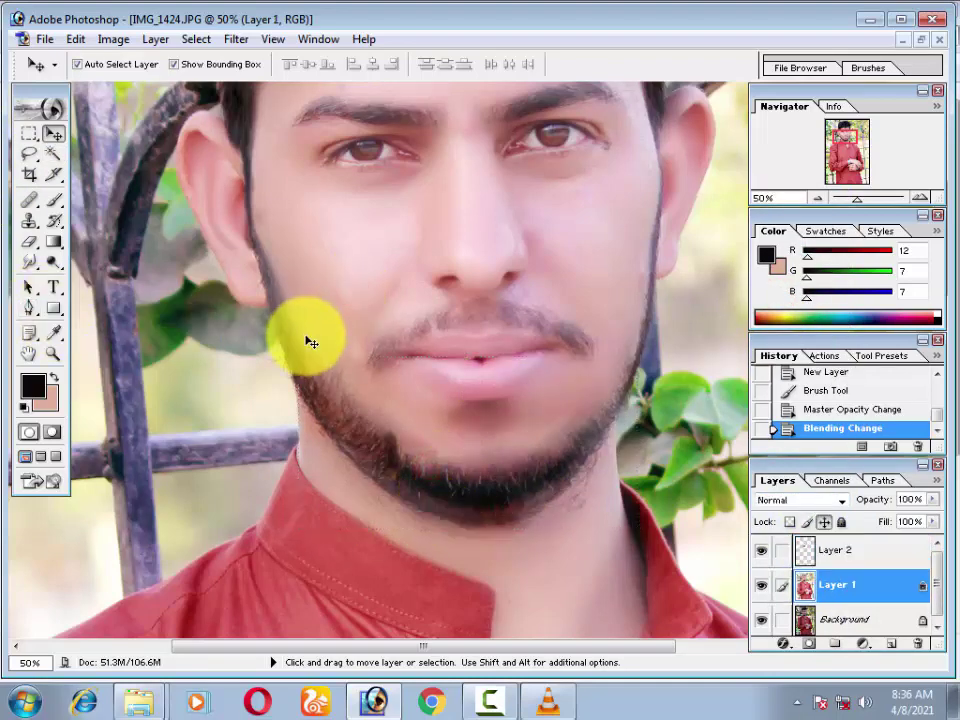
Step: Delete Layer 1, then zoom to 33.3% and centre the face in view
key("ctrl+minus")
key("ctrl+minus")
key("ctrl+minus")
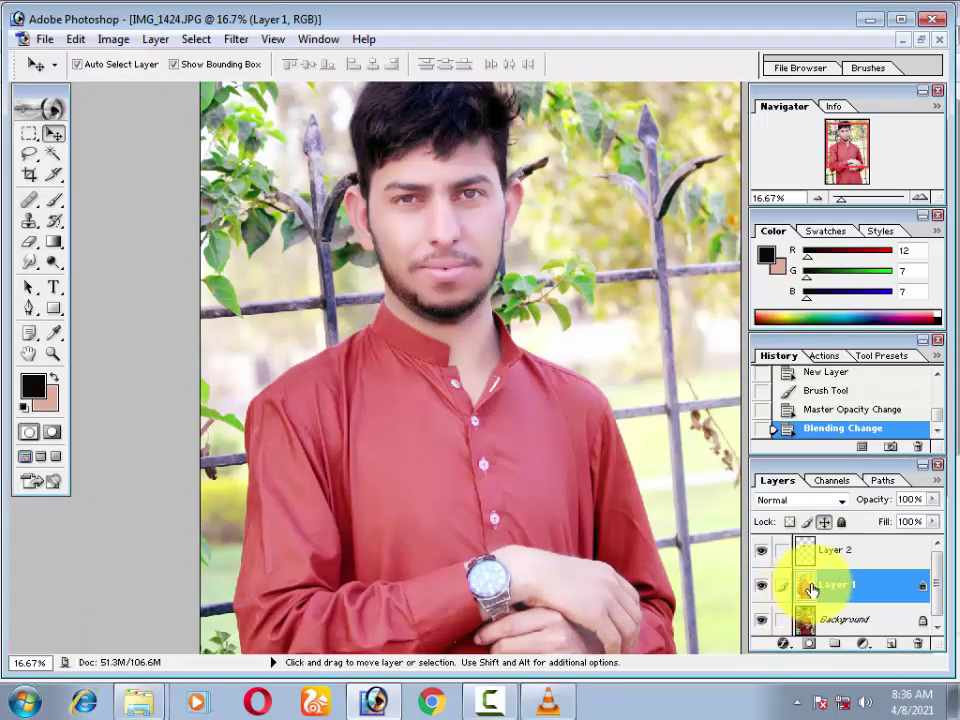
left_click_drag(812, 590, 921, 640)
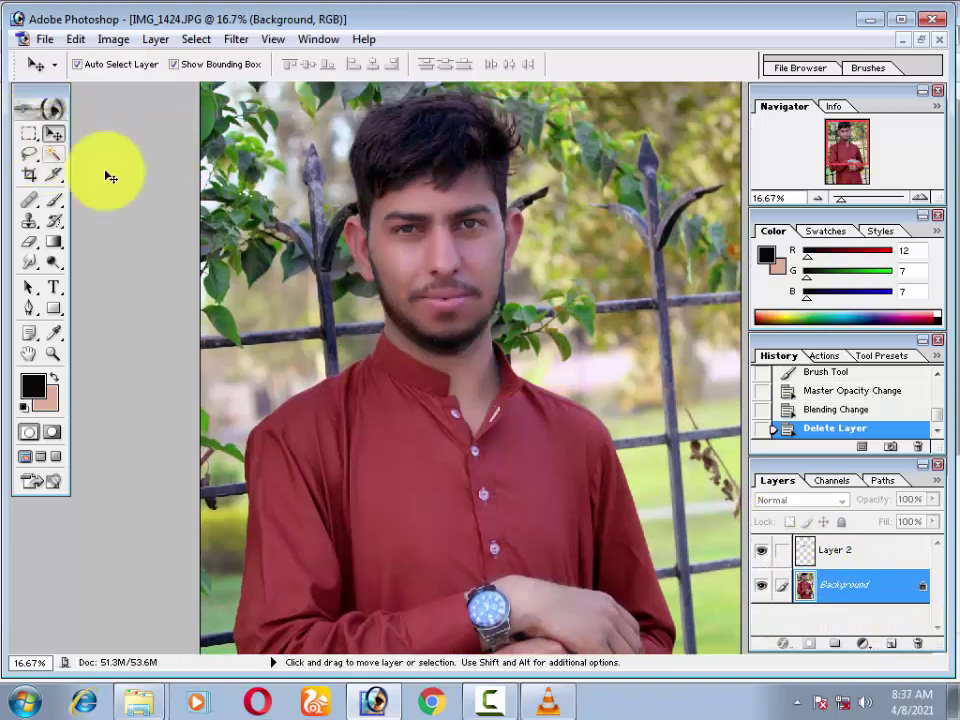
key("ctrl+plus")
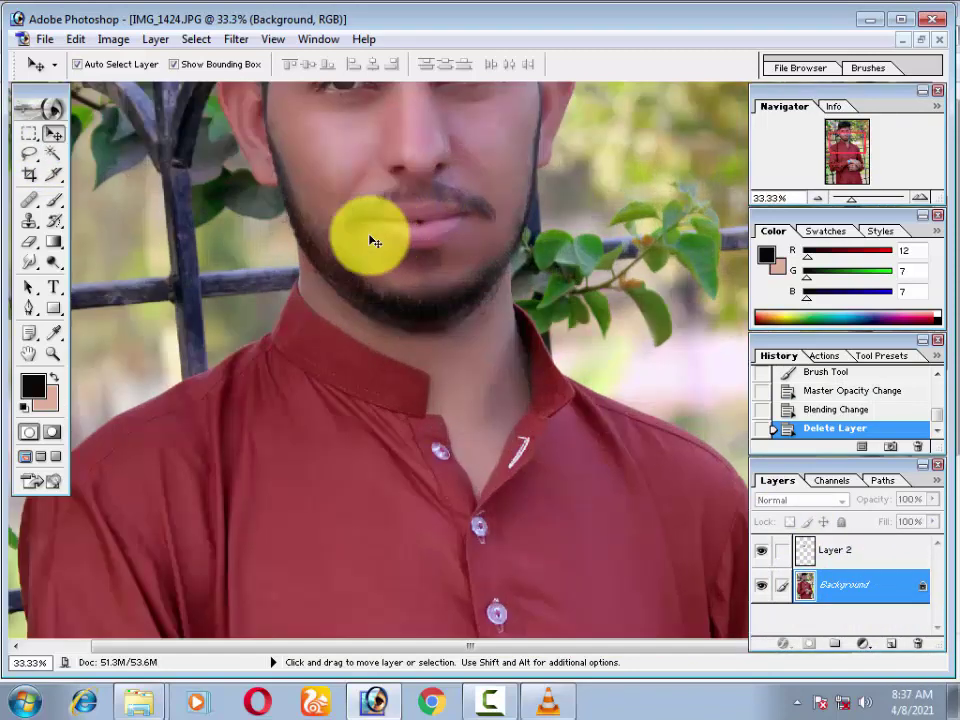
left_click_drag(371, 240, 328, 422)
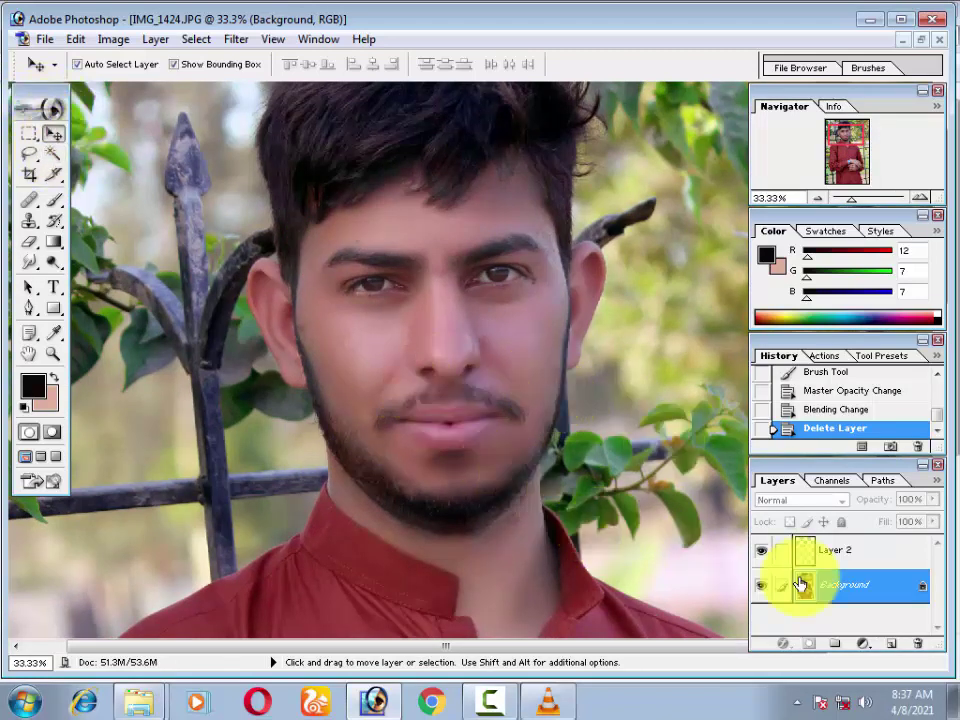
left_click_drag(850, 601, 272, 128)
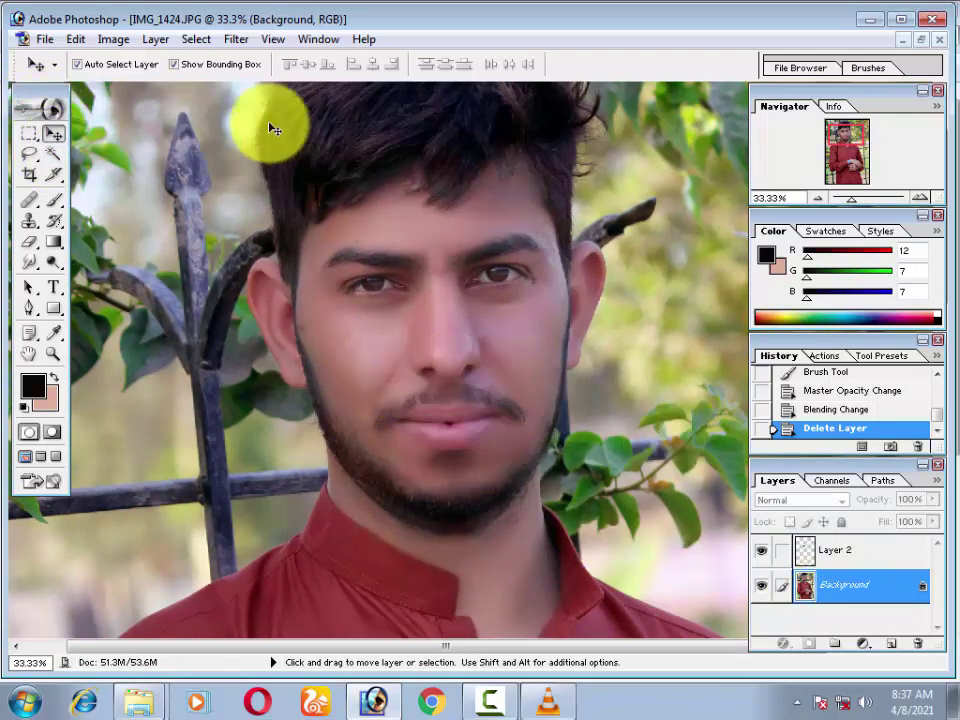
Step: Brighten the Background photo with a Curves adjustment by raising the curve's midpoint
left_click(108, 40)
left_click(170, 93)
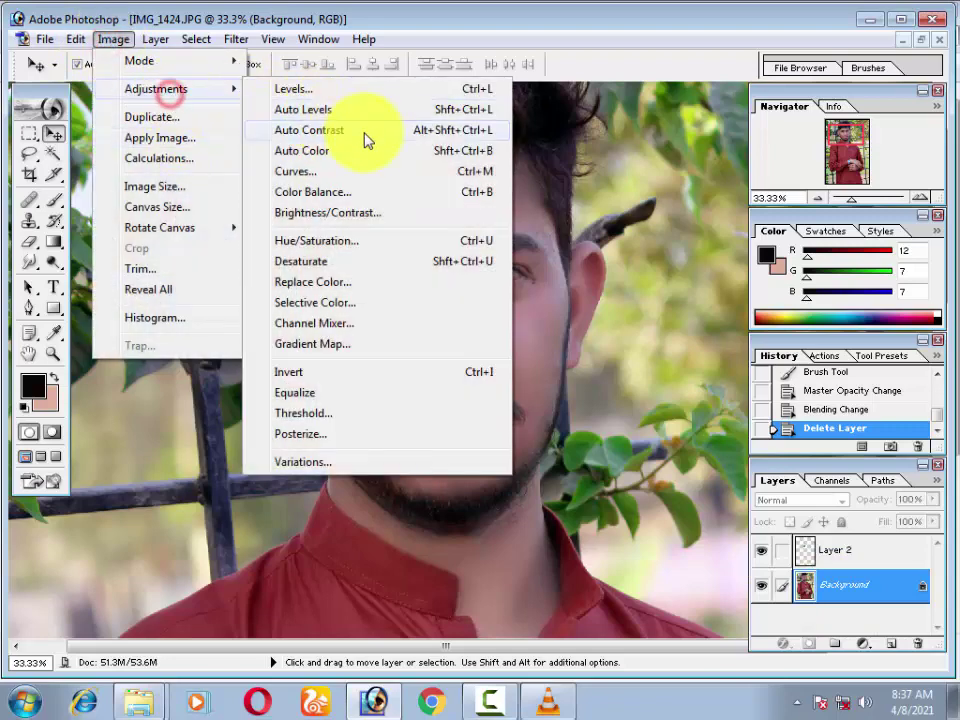
left_click(415, 176)
left_click(622, 616)
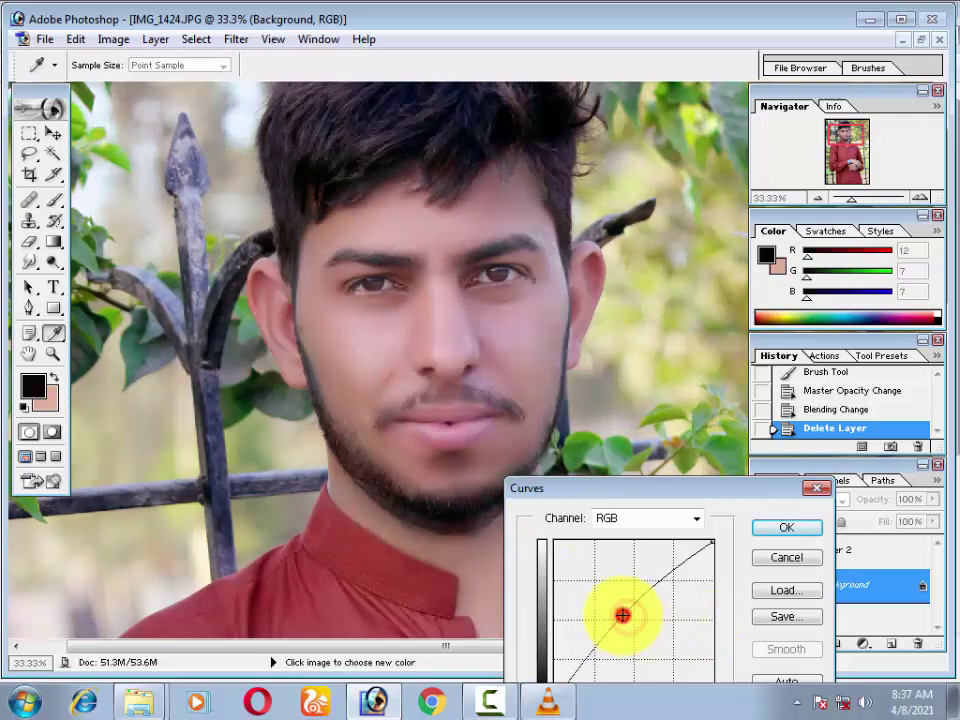
left_click(783, 530)
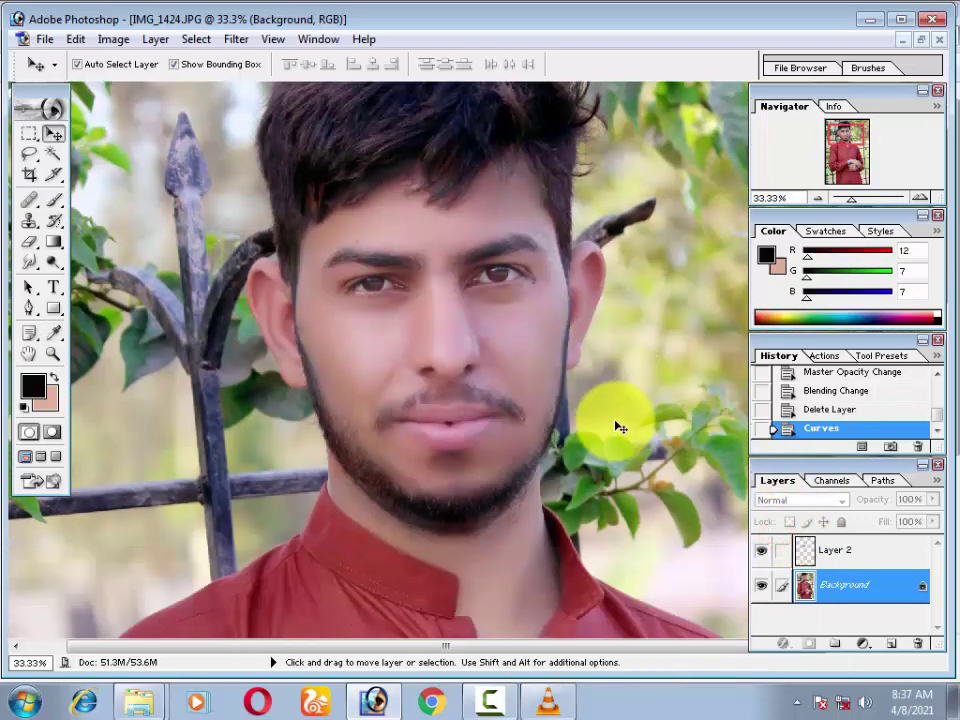
left_click(762, 589)
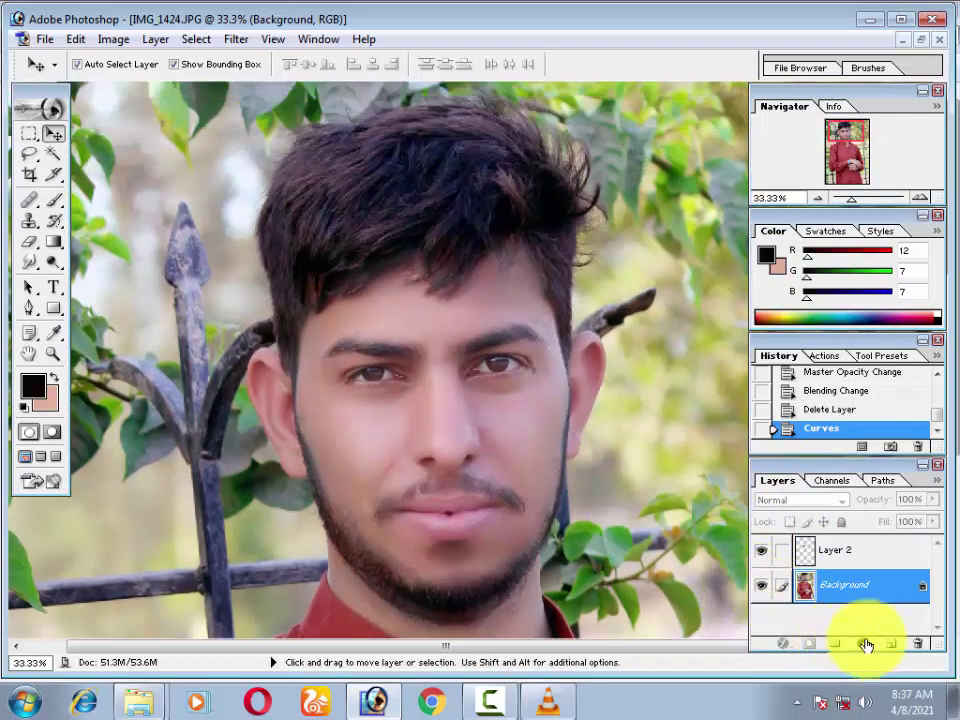